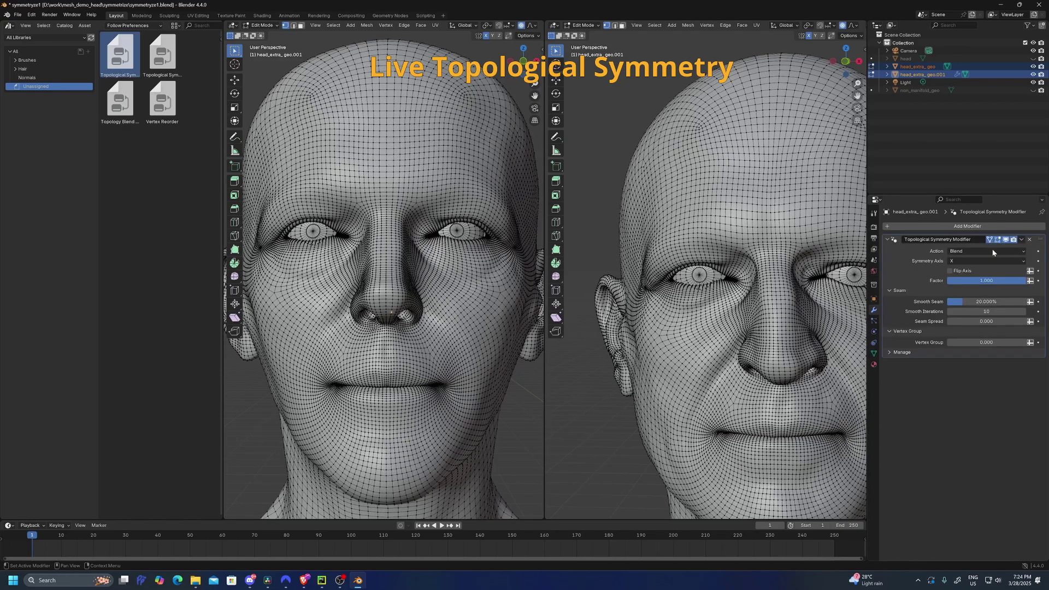
Step: Set the Topological Symmetry modifier's smooth seam to 36.670%, smooth iterations to 189 and seam spread to 1.480, and try Flip Axis
left_click_drag(1018, 281, 1026, 281)
left_click_drag(962, 302, 997, 321)
left_click(963, 272)
Step: Try the Flip and Symmetrize actions of the Topological Symmetry modifier on the head
left_click(962, 250)
left_click(960, 258)
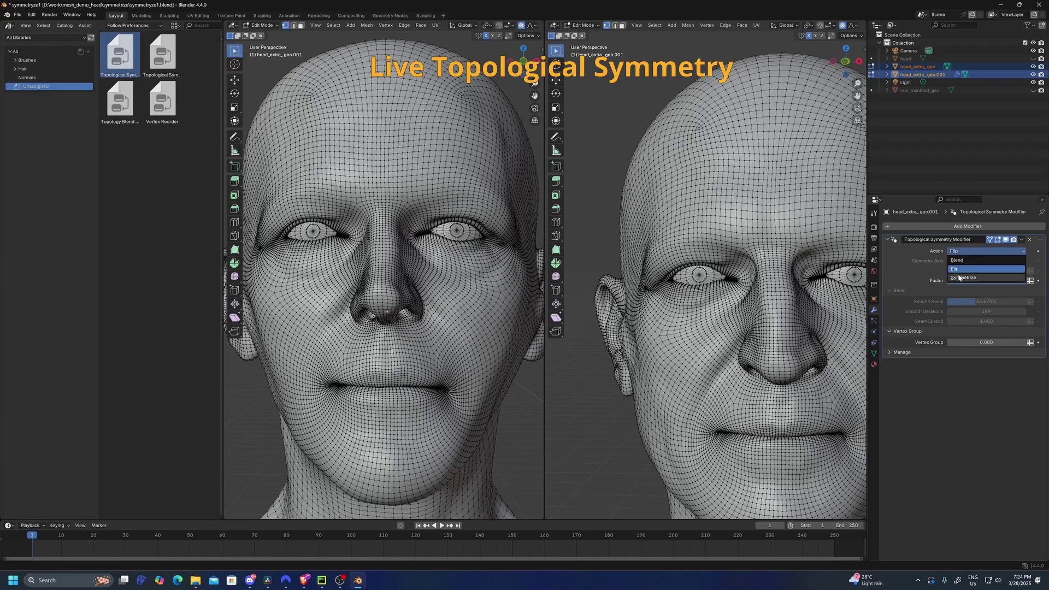
scroll(364, 305, "up", 6)
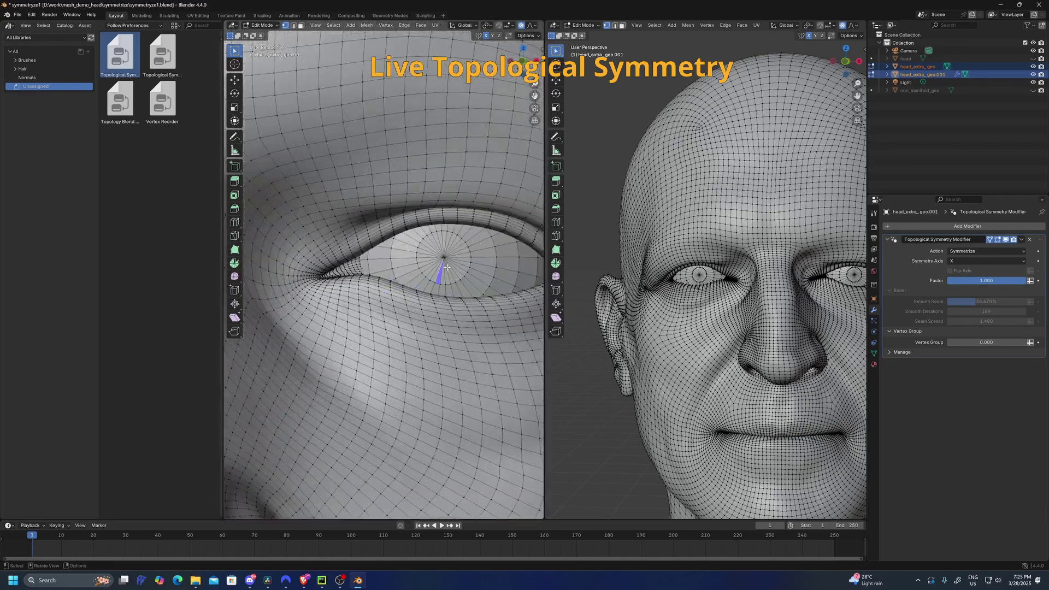
scroll(364, 305, "down", 6)
key("ctrl+z")
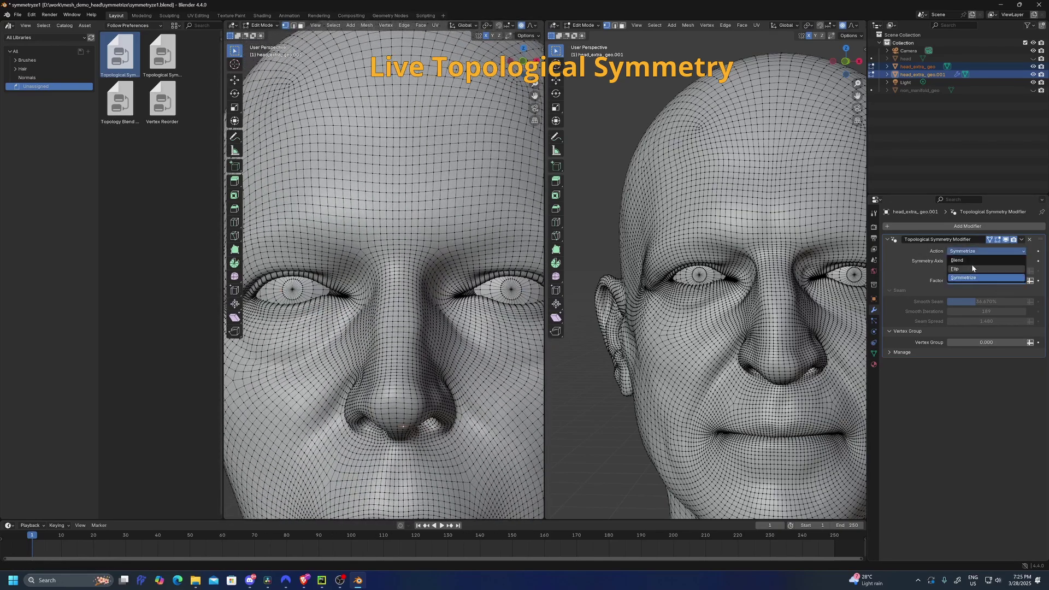
Step: Return to Object Mode and apply the Vertex Reorder asset to the outlined head
key("Tab")
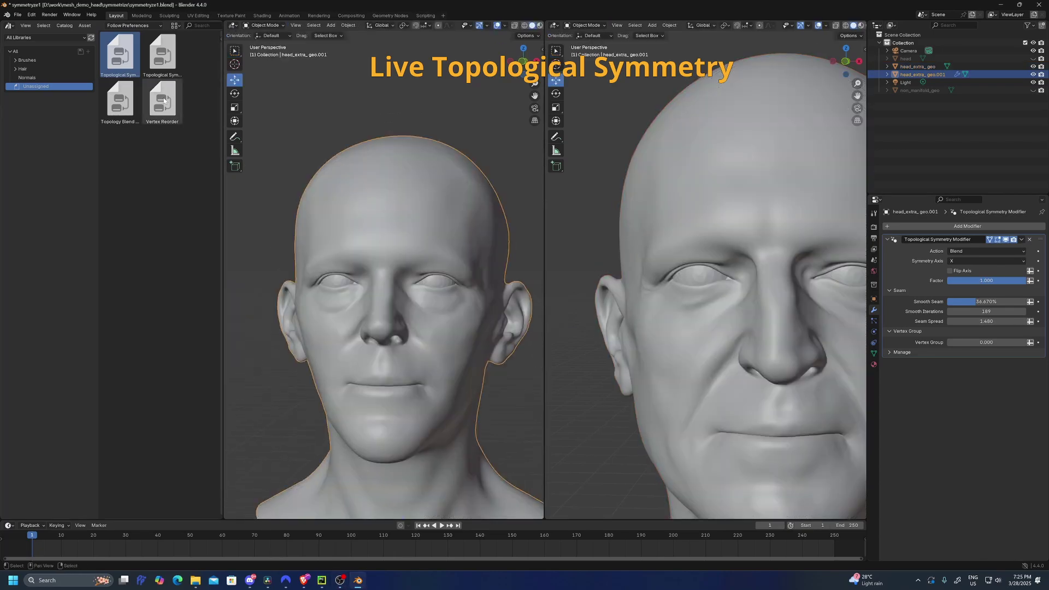
left_click_drag(163, 101, 415, 195)
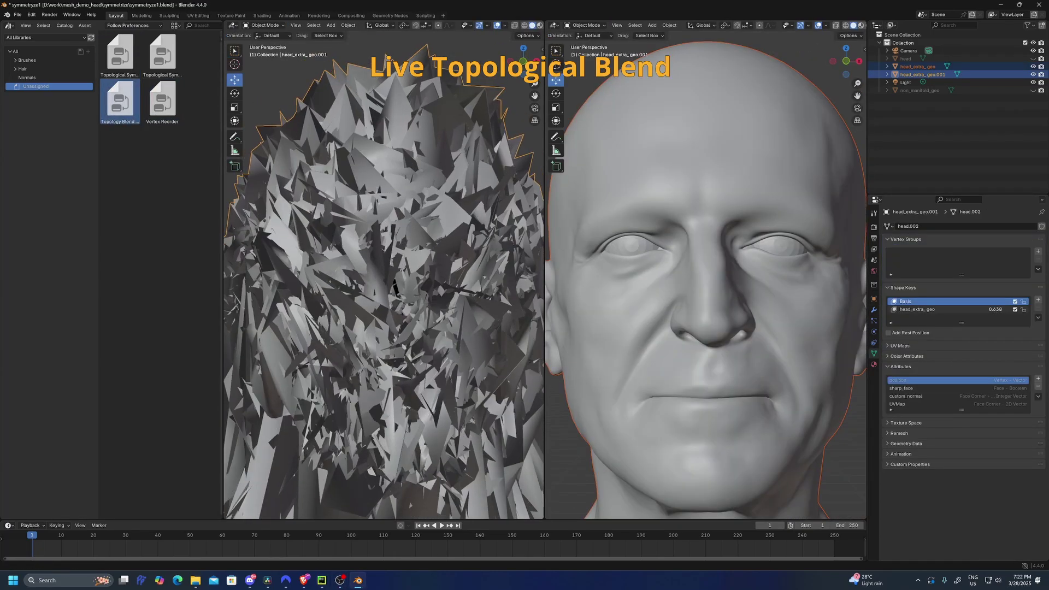
Step: Remove both shape keys from the distorted head and add a Topology Blend modifier with head_extra_geo as its object
left_click(1037, 309)
left_click(1038, 309)
left_click_drag(120, 102, 366, 225)
left_click(873, 309)
left_click(1022, 261)
left_click(842, 322)
Step: Enter Edit Mode on both heads and start the topology matching tool between them
key("Tab")
left_click(366, 25)
left_click(393, 223)
scroll(391, 272, "up", 1)
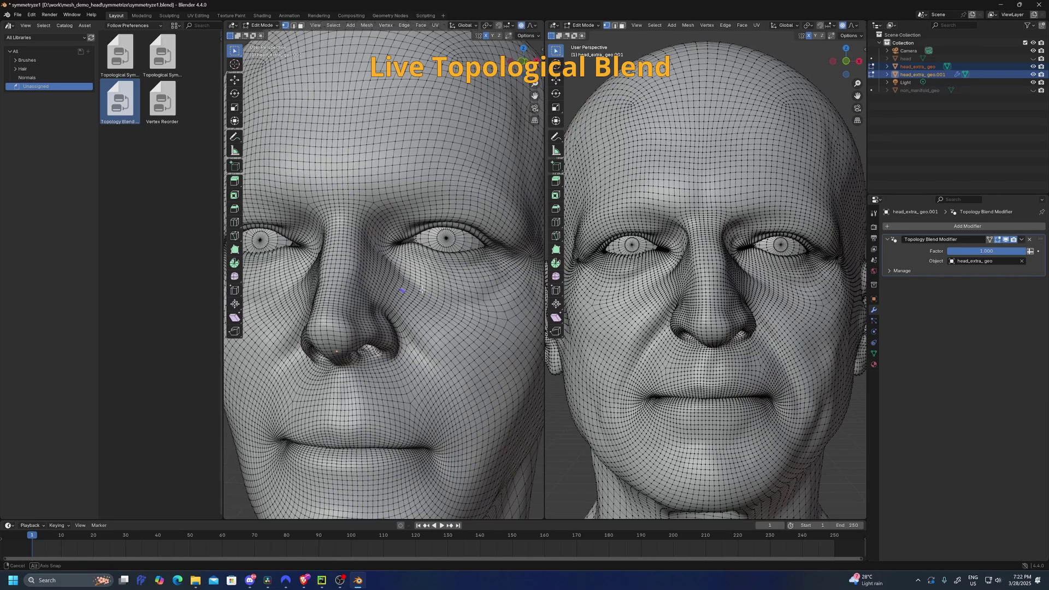
middle_click_drag(391, 273, 306, 271, "shift")
scroll(795, 321, "up", 2)
middle_click_drag(858, 320, 795, 320, "shift")
middle_click_drag(435, 312, 409, 306)
Step: Restart topology matching and mark a matching eyeball face on each of the two heads
left_click(367, 25)
left_click(391, 230)
scroll(717, 224, "up", 2)
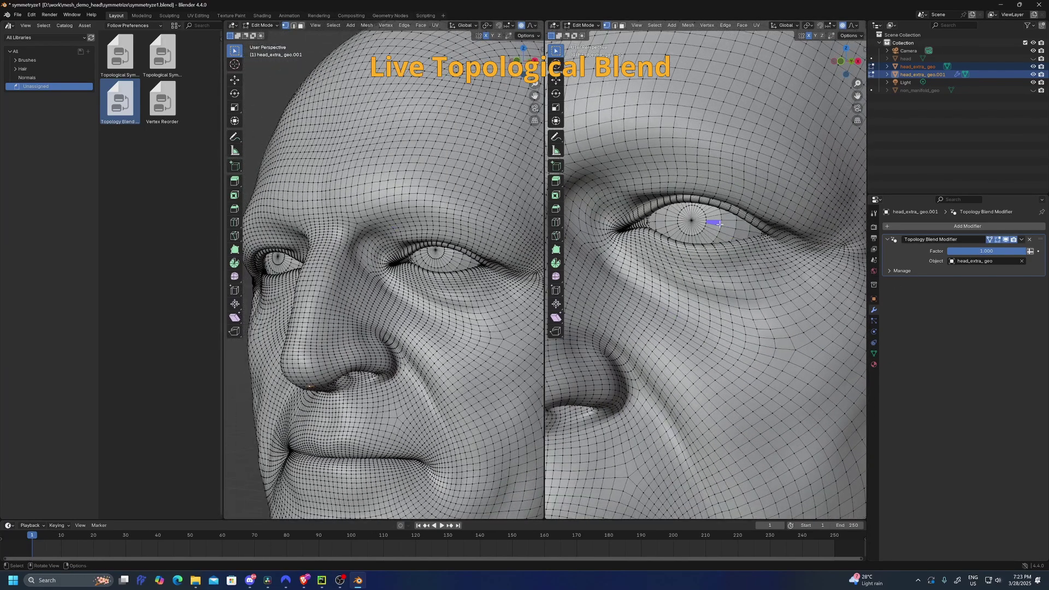
left_click(719, 223)
scroll(502, 246, "up", 3)
left_click(488, 244)
Step: Run topology matching again, picking corresponding elements in the same eye area of both heads
middle_click_drag(465, 246, 533, 251)
middle_click_drag(656, 257, 764, 267)
middle_click_drag(306, 289, 364, 298)
scroll(363, 298, "up", 2)
left_click(367, 25)
left_click(394, 228)
scroll(720, 283, "up", 2)
left_click(721, 283)
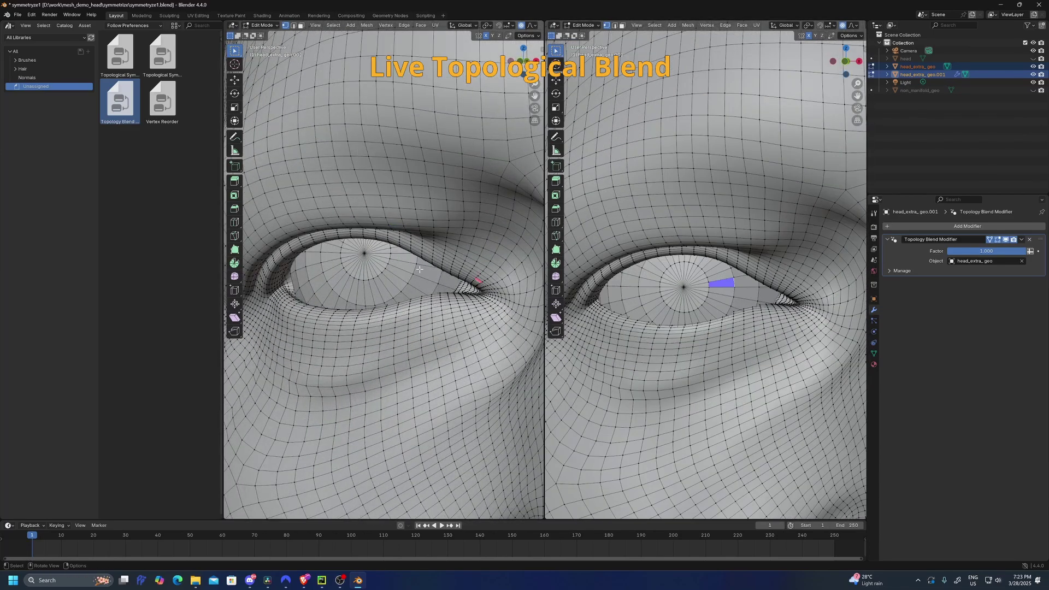
middle_click_drag(396, 258, 487, 215, "shift")
scroll(487, 215, "up", 2)
left_click(722, 292)
left_click(488, 206)
scroll(488, 205, "down", 8)
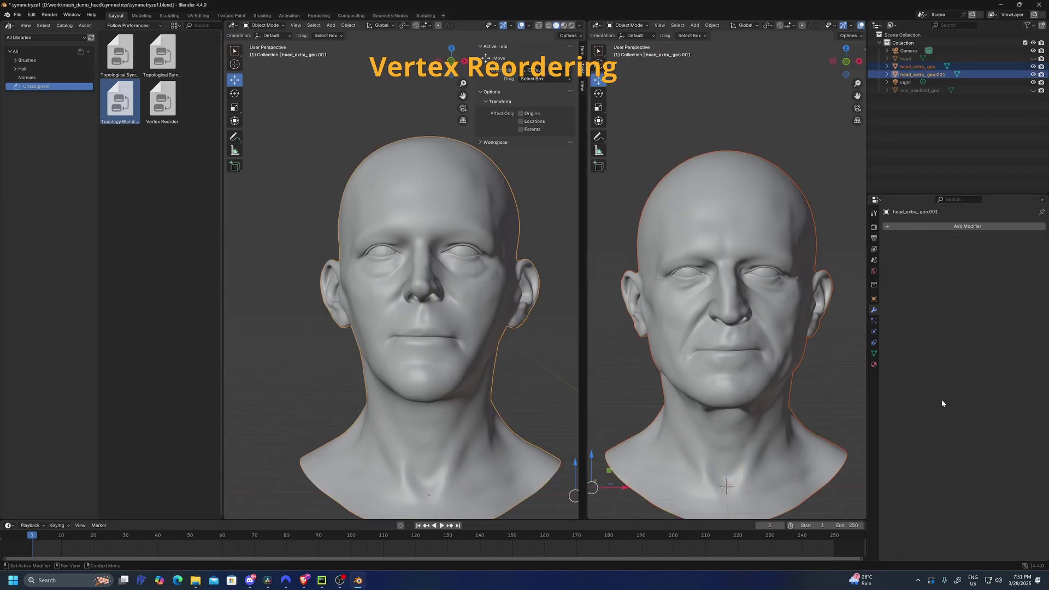
Step: Try to join the two heads with Join as Shapes before reordering their vertices
left_click(1038, 319)
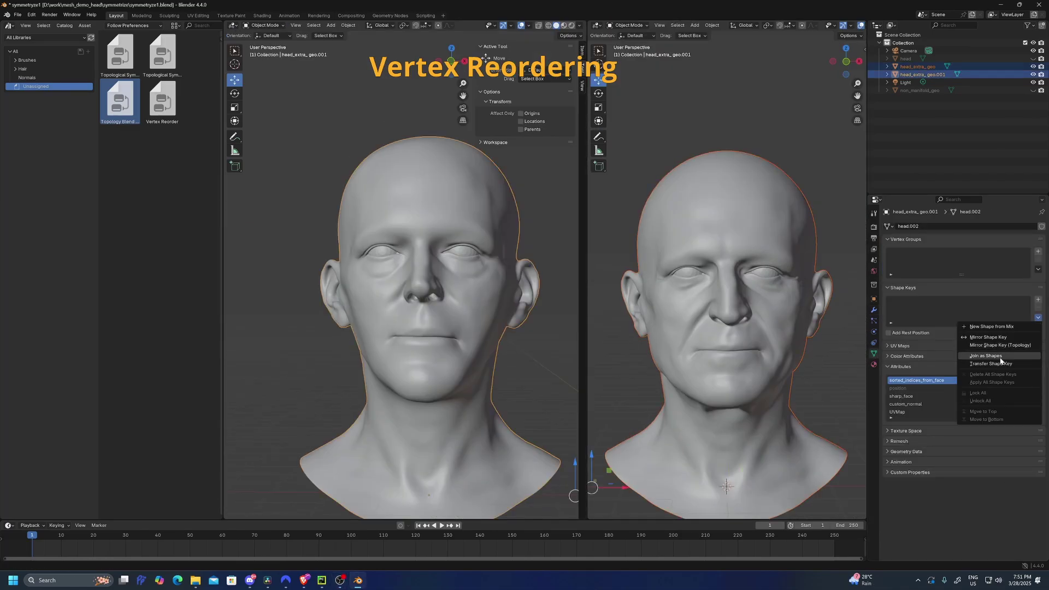
left_click(983, 357)
key("ctrl+z")
key("ctrl+z")
Step: Add the Vertex Reorder modifier to the smoother, younger-looking head and apply it
left_click(437, 241)
left_click_drag(162, 101, 415, 230)
left_click(873, 310)
left_click(1021, 240)
left_click(992, 249)
Step: Add the other head to the selection and combine the two with Join as Shapes
left_click(690, 334, "shift")
left_click(874, 353)
left_click(1038, 318)
left_click(1001, 357)
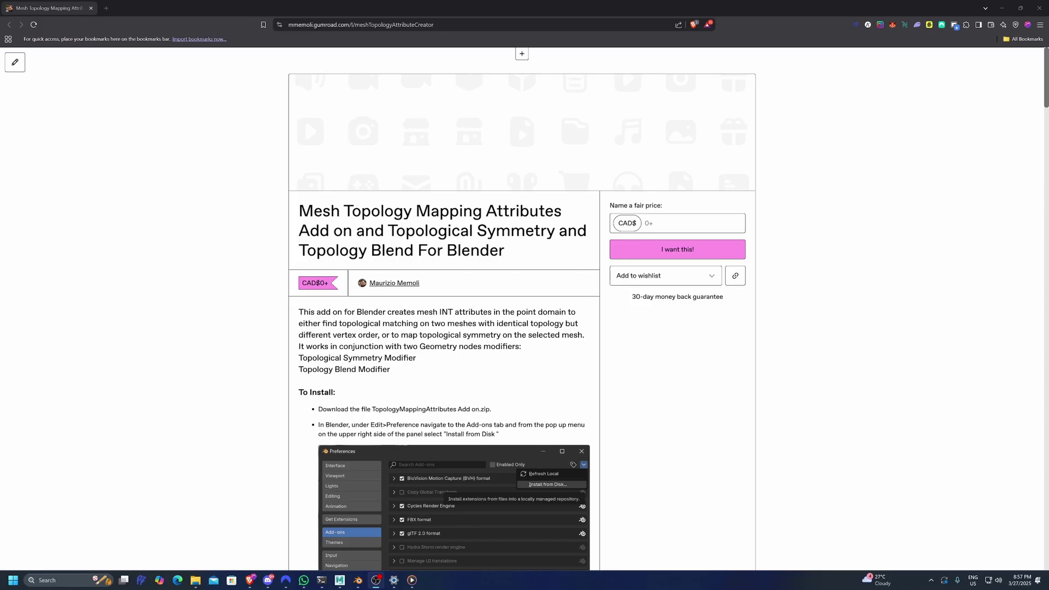
Step: Review the installation and usage instructions on the add-on's Gumroad page in the browser
scroll(518, 124, "down", 8)
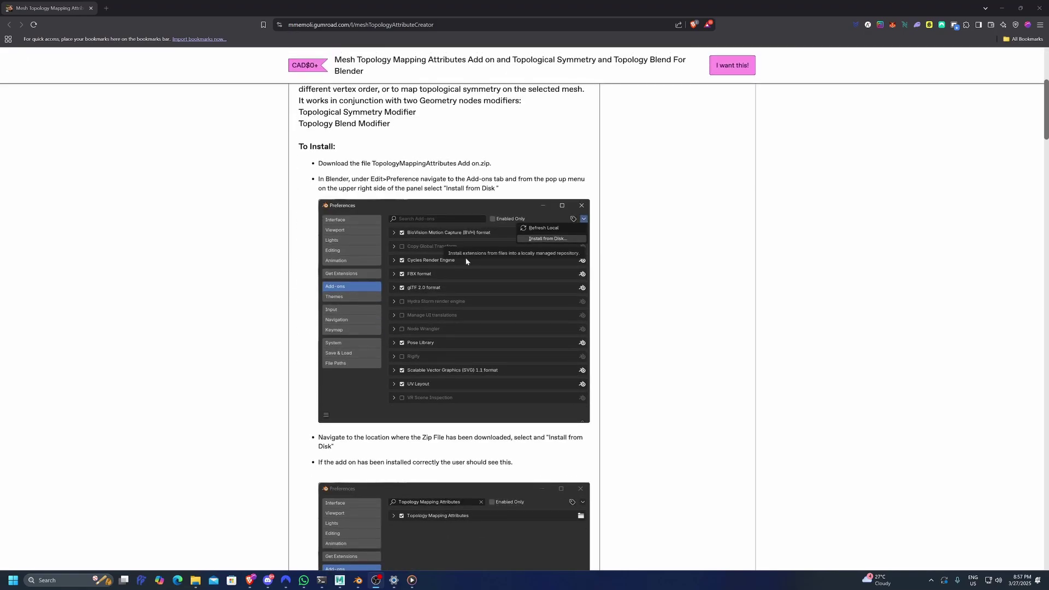
scroll(467, 273, "down", 15)
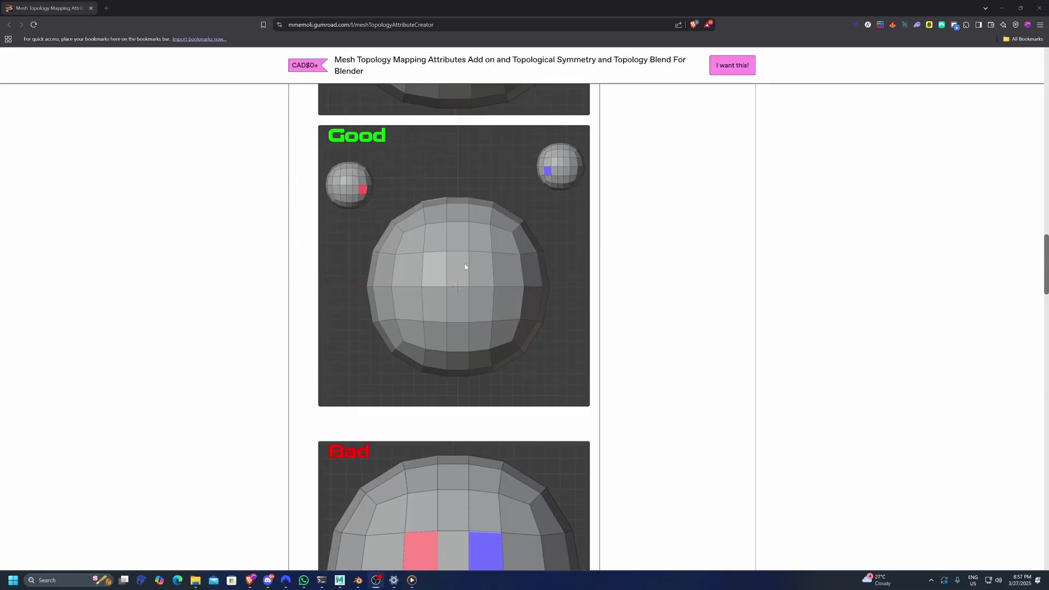
scroll(468, 274, "down", 15)
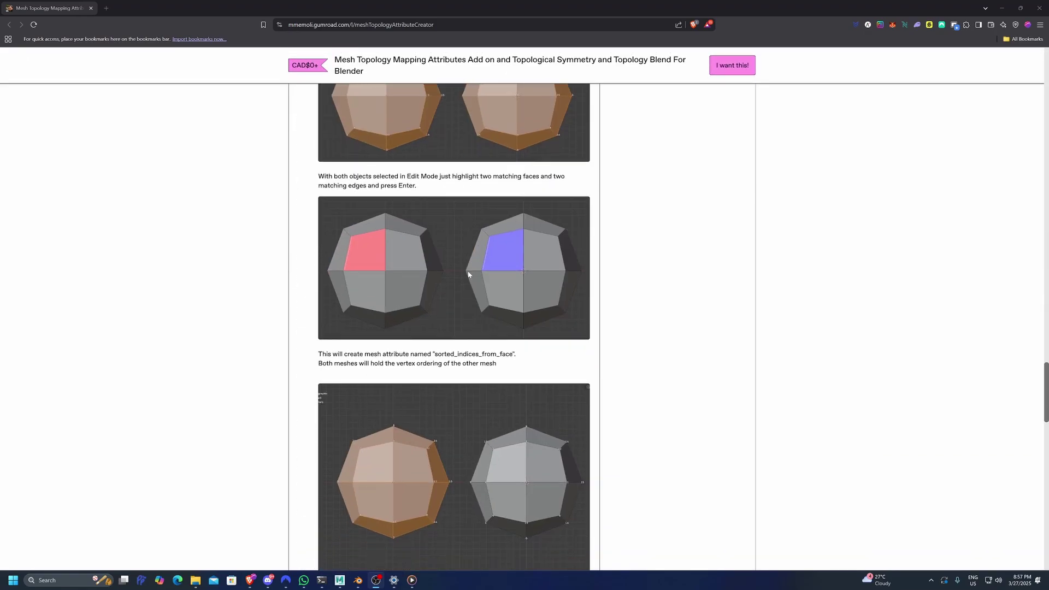
scroll(474, 273, "up", 20)
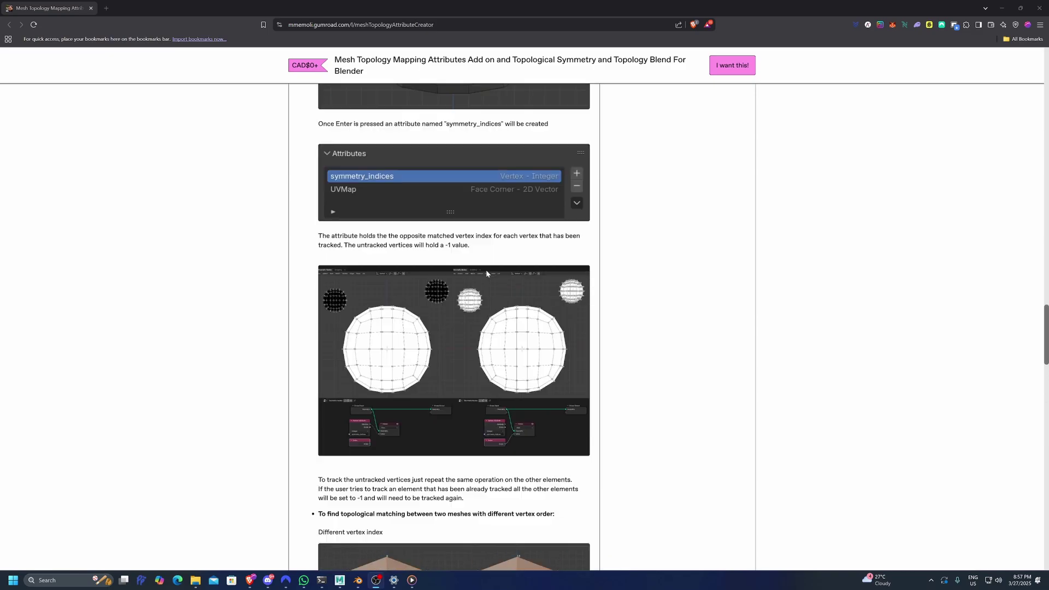
scroll(497, 259, "up", 20)
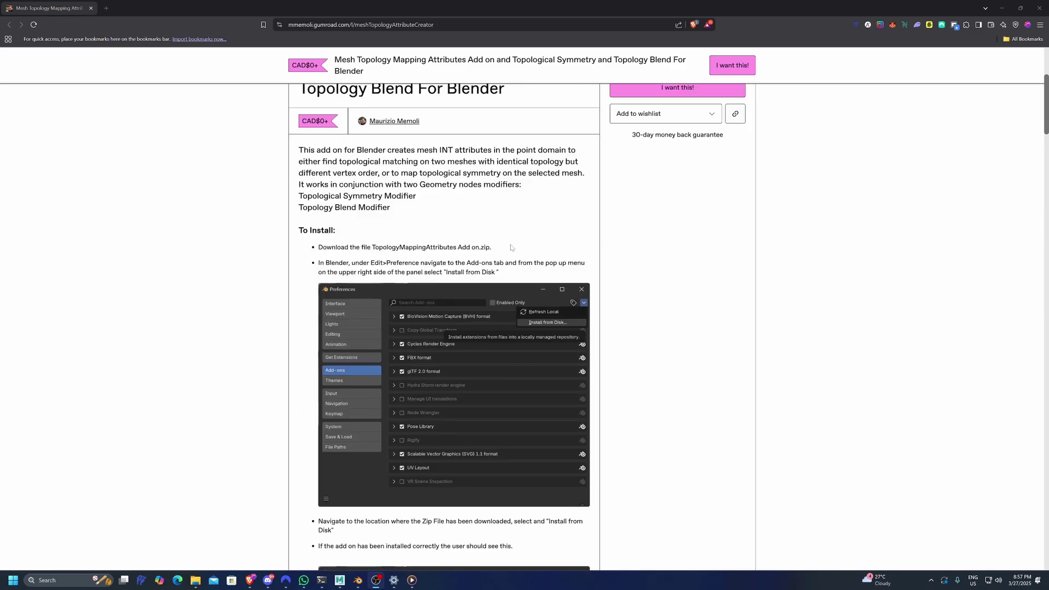
Step: Get the Mesh Topology Mapping Attributes add-on with a price of 0 and a tip of 0
left_click(638, 221)
type("0")
left_click(678, 249)
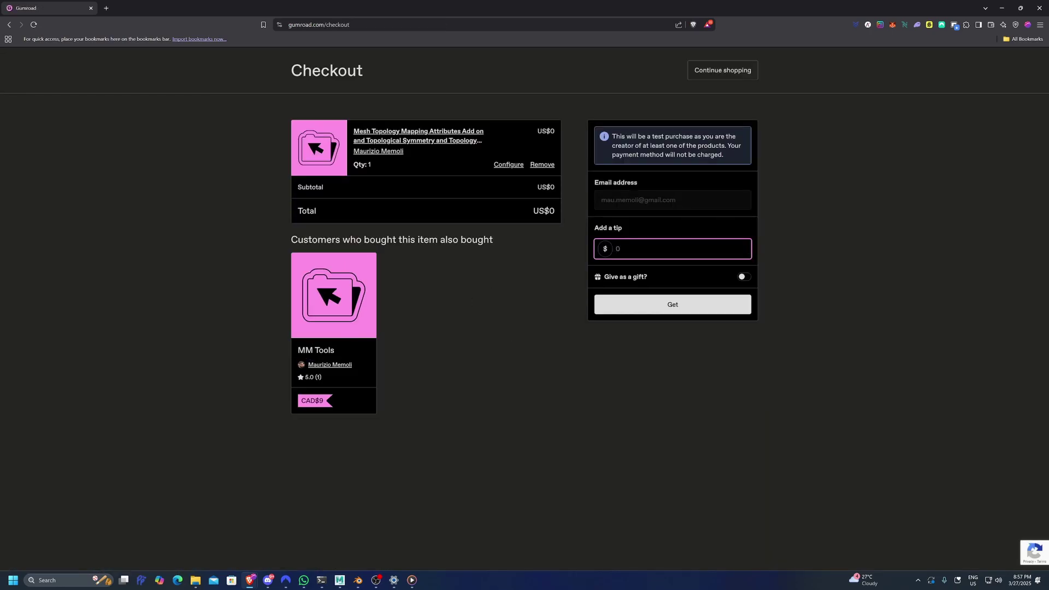
type("0")
left_click(680, 310)
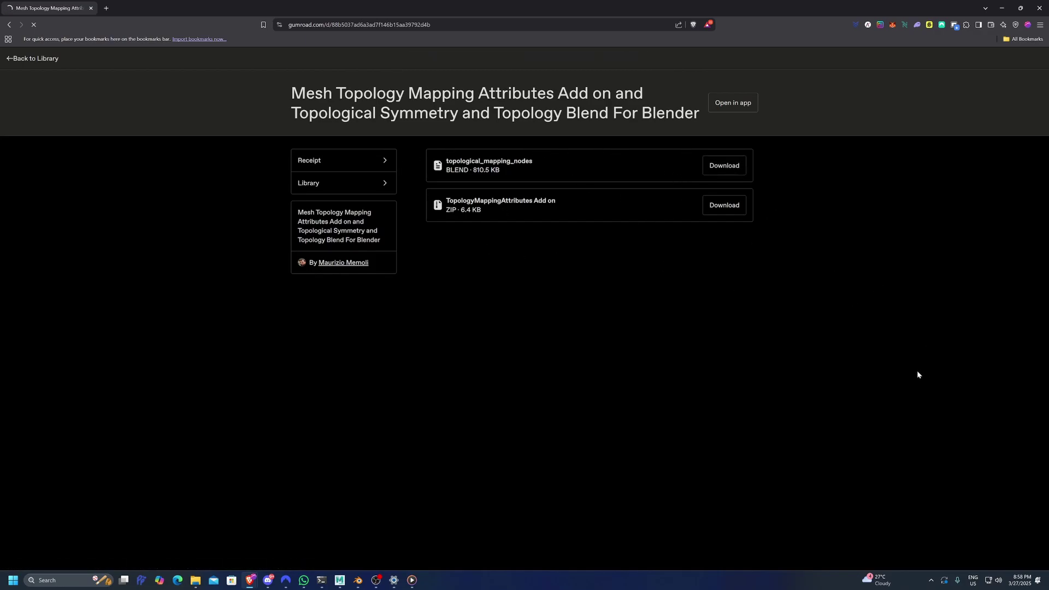
Step: Save topological_mapping_nodes.blend and TopologyMappingAttributes Add on.zip to the Downloads folder
left_click(822, 491)
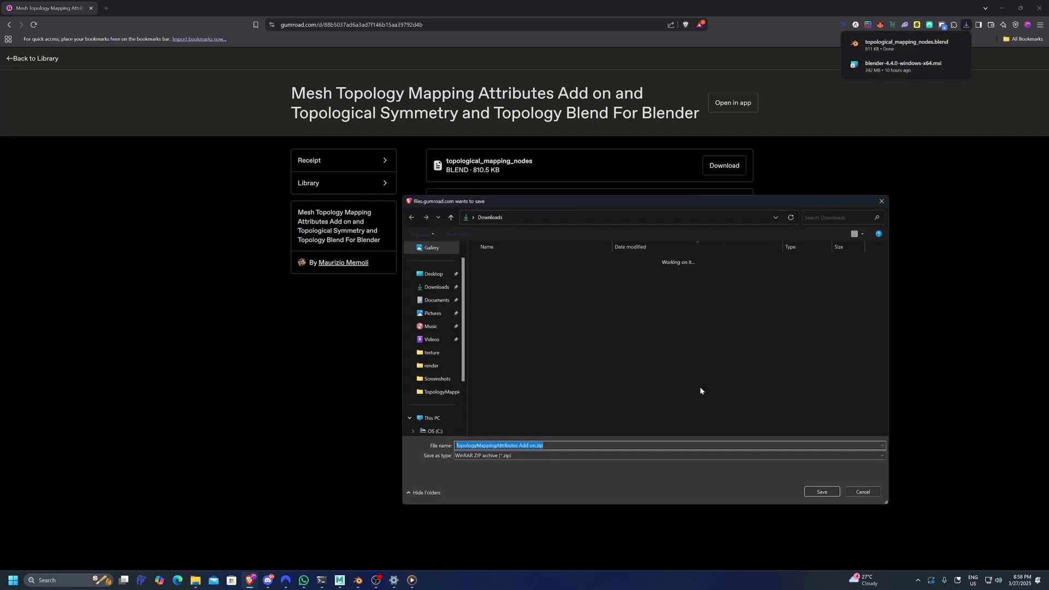
left_click(829, 493)
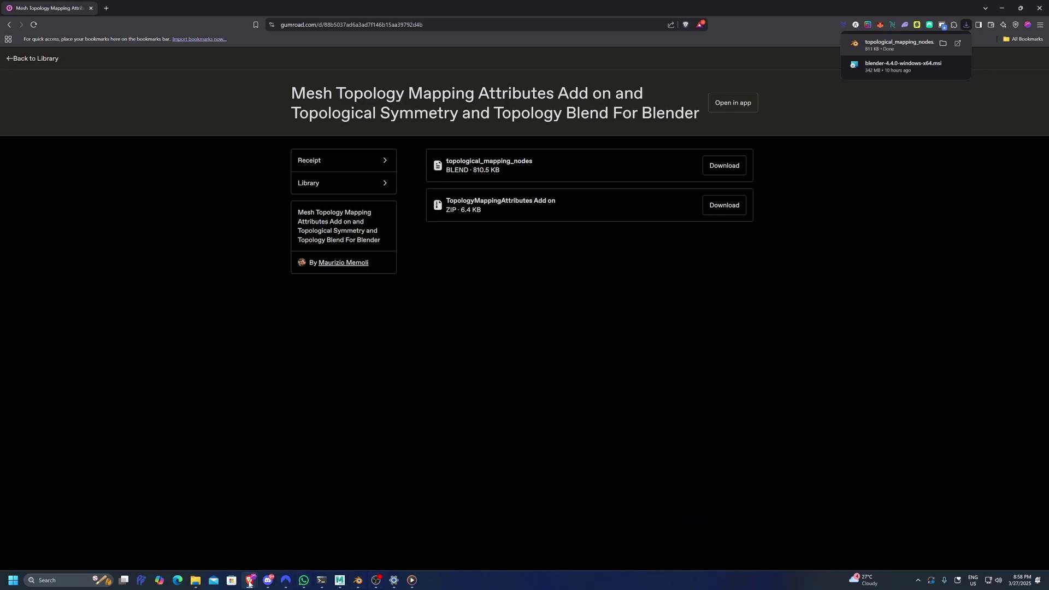
Step: Switch to Blender, deselect the head and open the add-on preferences, placing their window beside the model
left_click(359, 581)
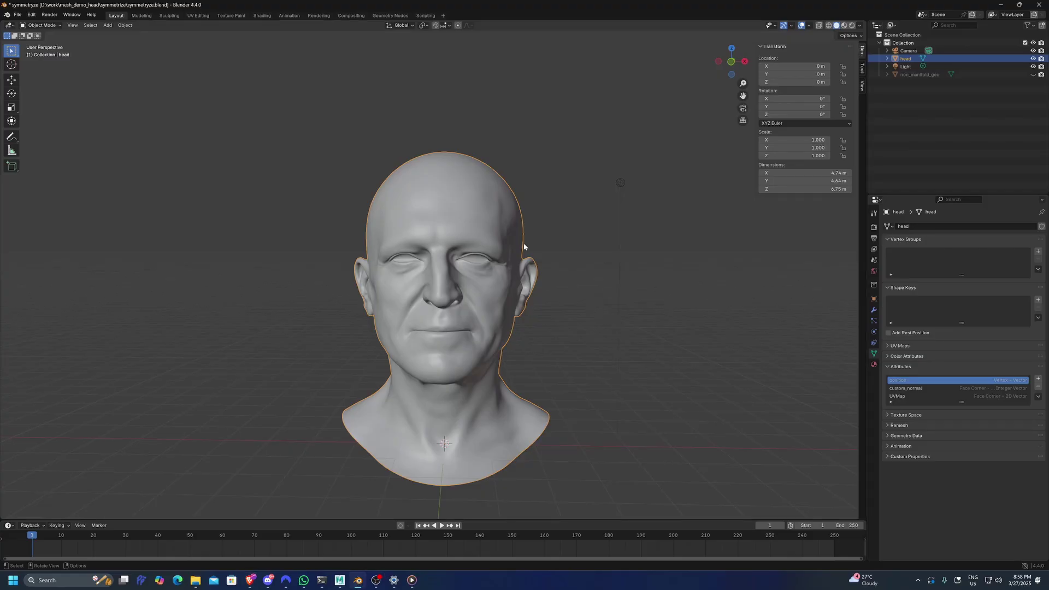
left_click(360, 143)
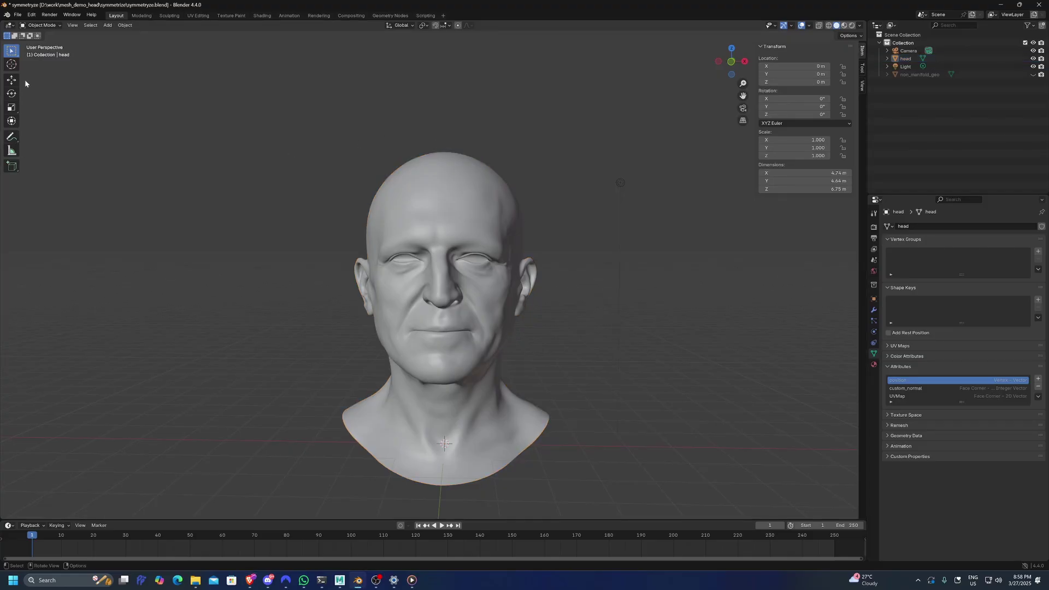
left_click(31, 15)
left_click(83, 115)
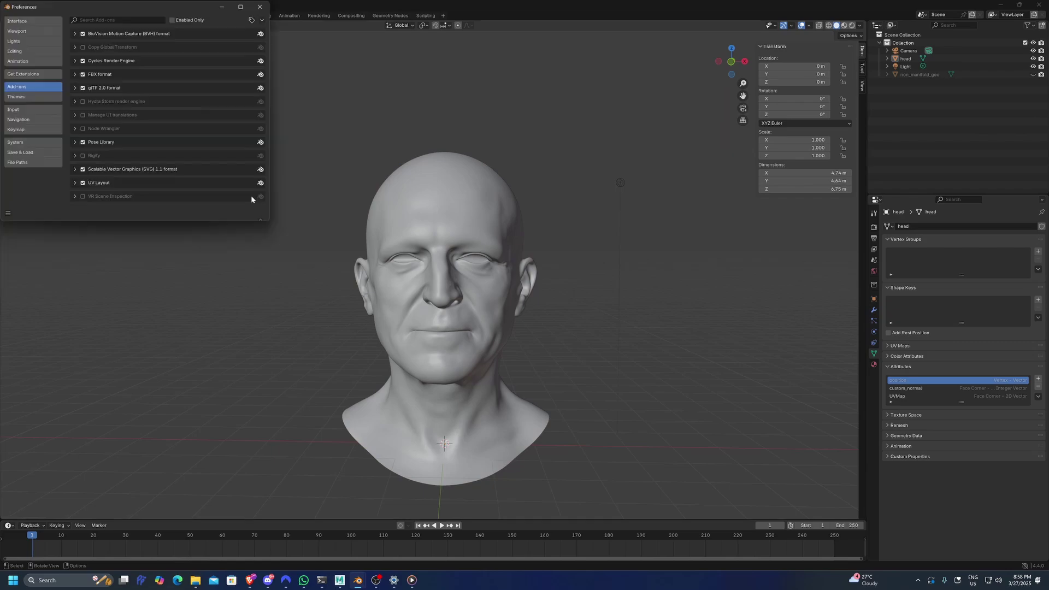
left_click_drag(287, 143, 656, 232)
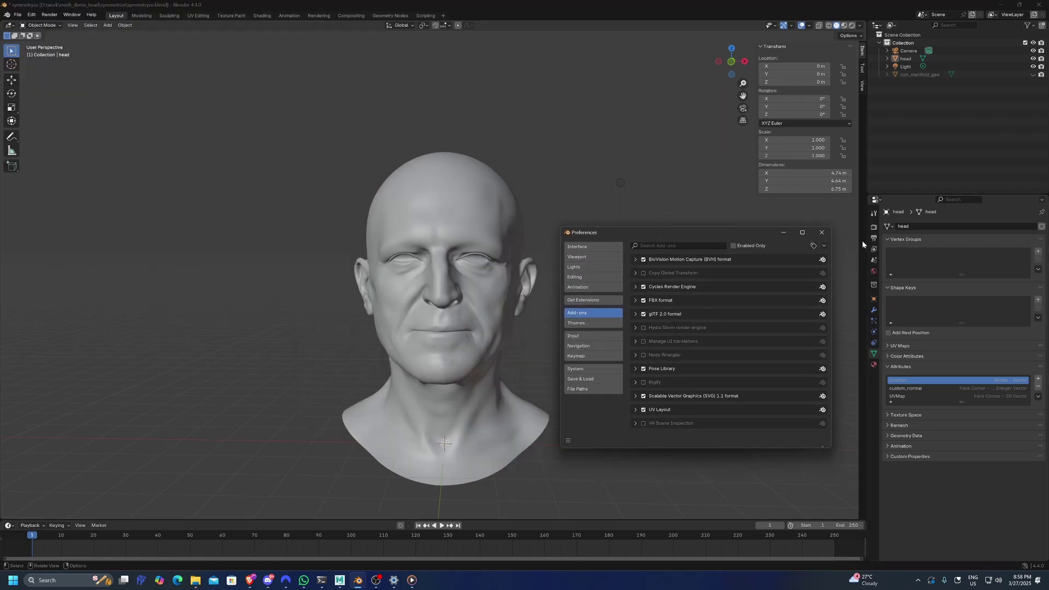
Step: Install the add-on from disk using TopologyMappingAttributes Add on.zip in the Downloads folder
left_click(824, 246)
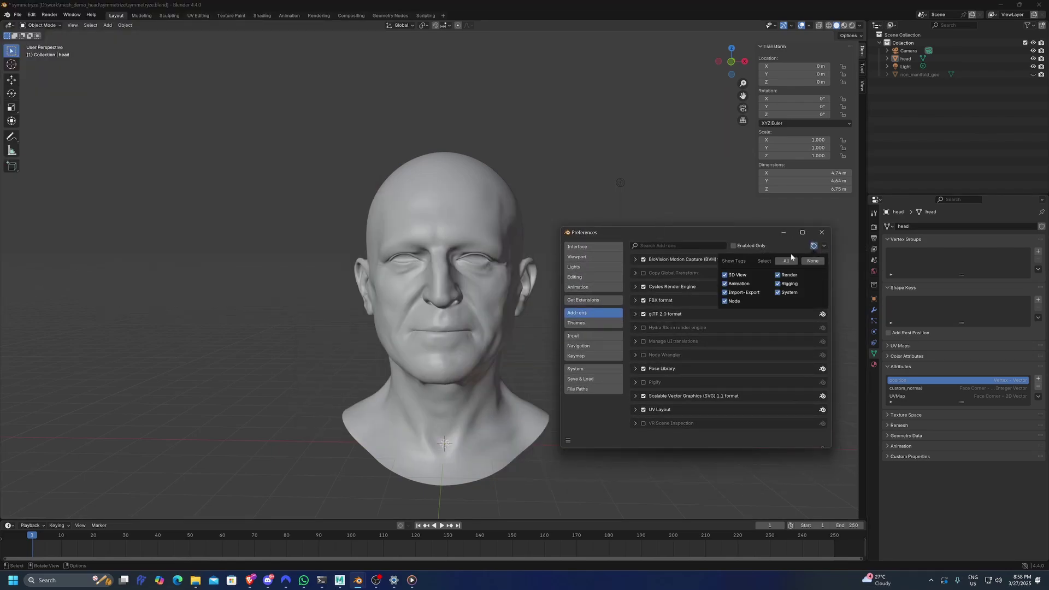
left_click(807, 266)
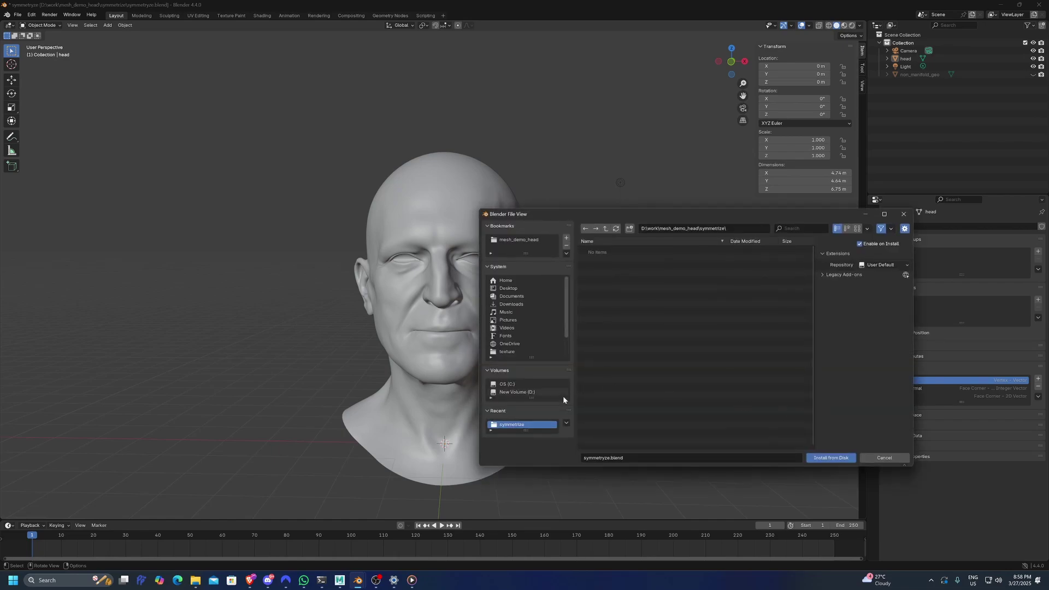
left_click(514, 305)
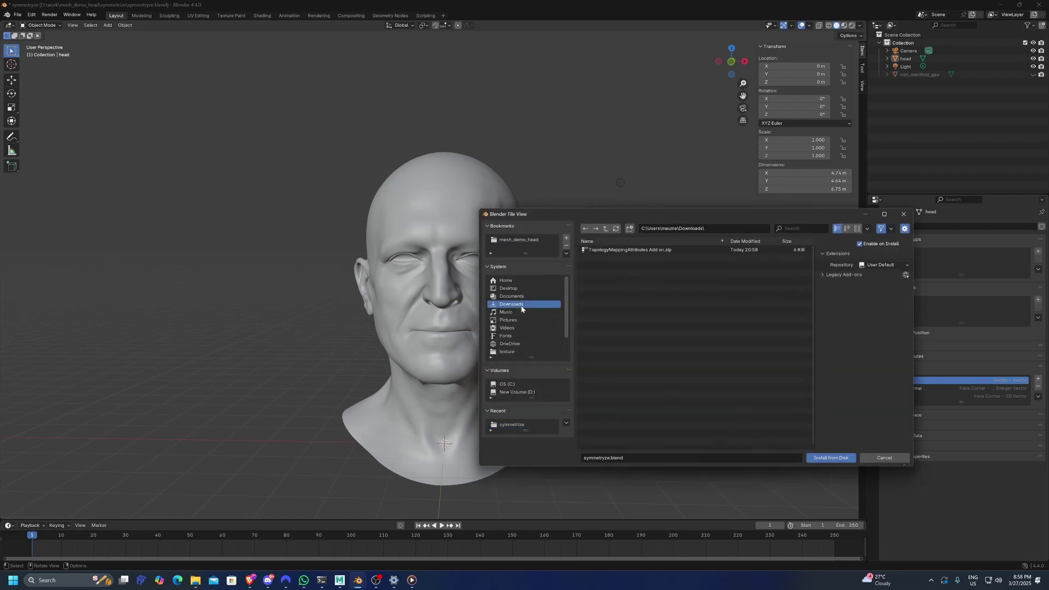
left_click(629, 249)
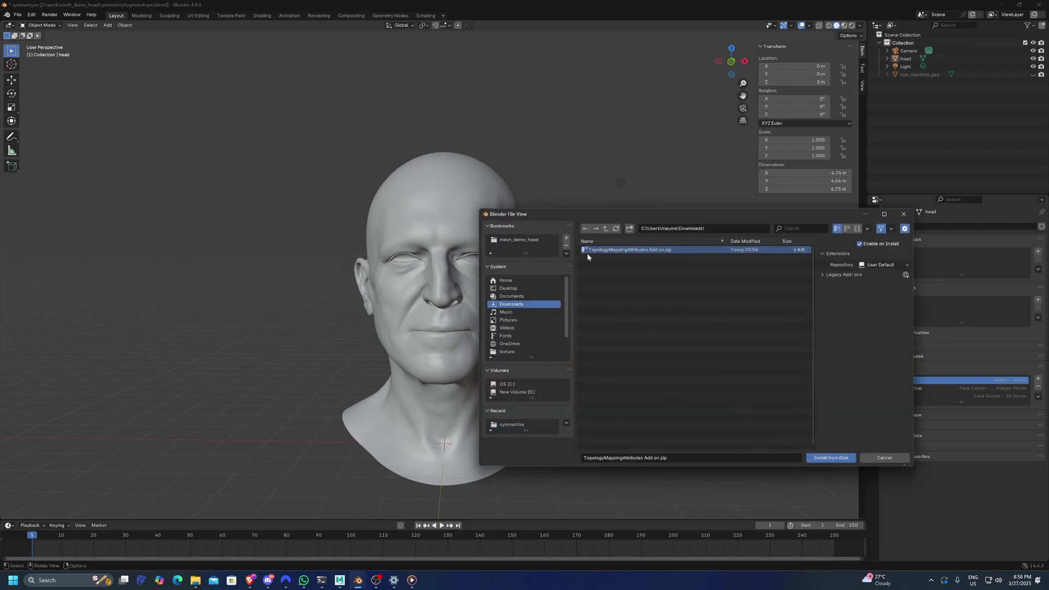
left_click_drag(602, 214, 461, 202)
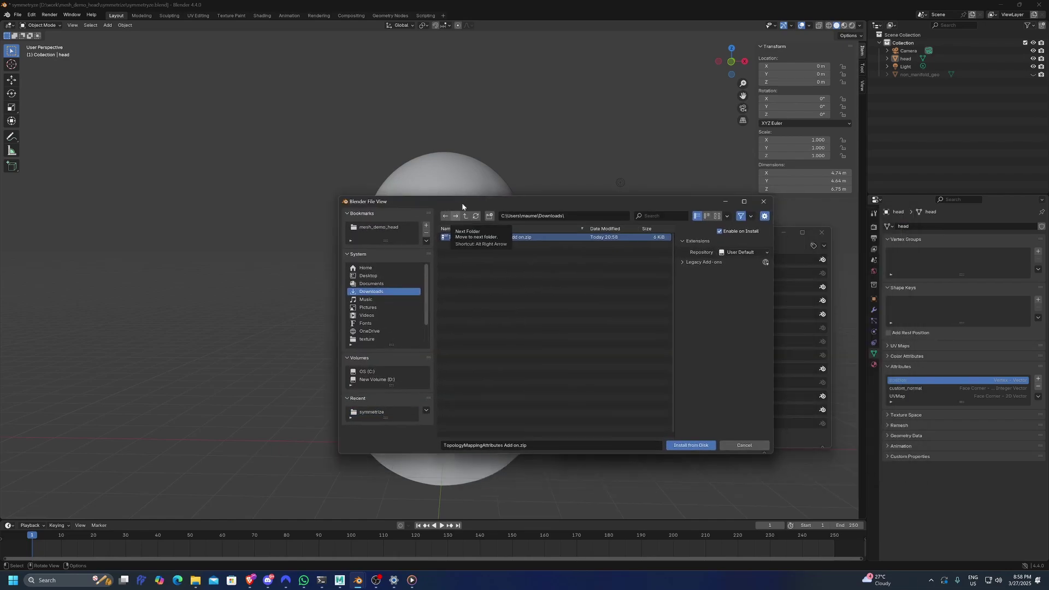
left_click(696, 446)
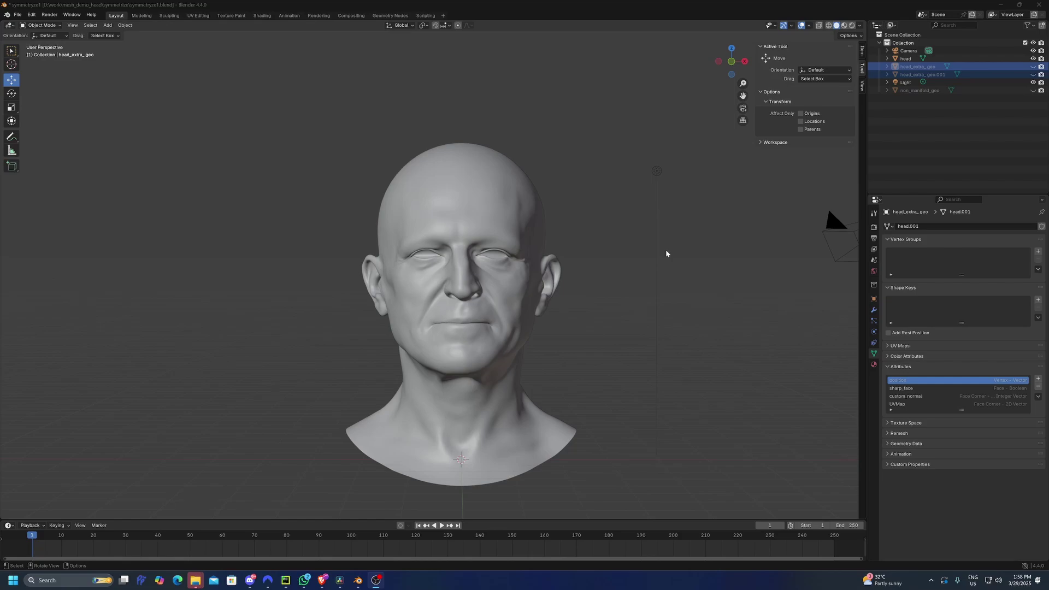
Step: Check the User Library asset path in the file path preferences and close the preferences window
left_click(32, 15)
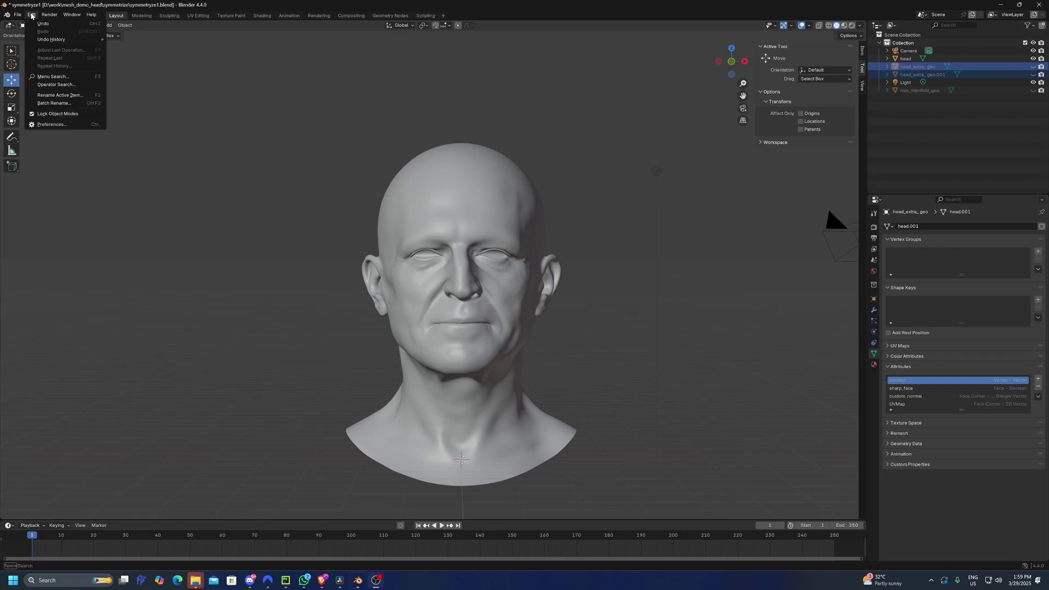
left_click(95, 130)
left_click(32, 14)
left_click(65, 125)
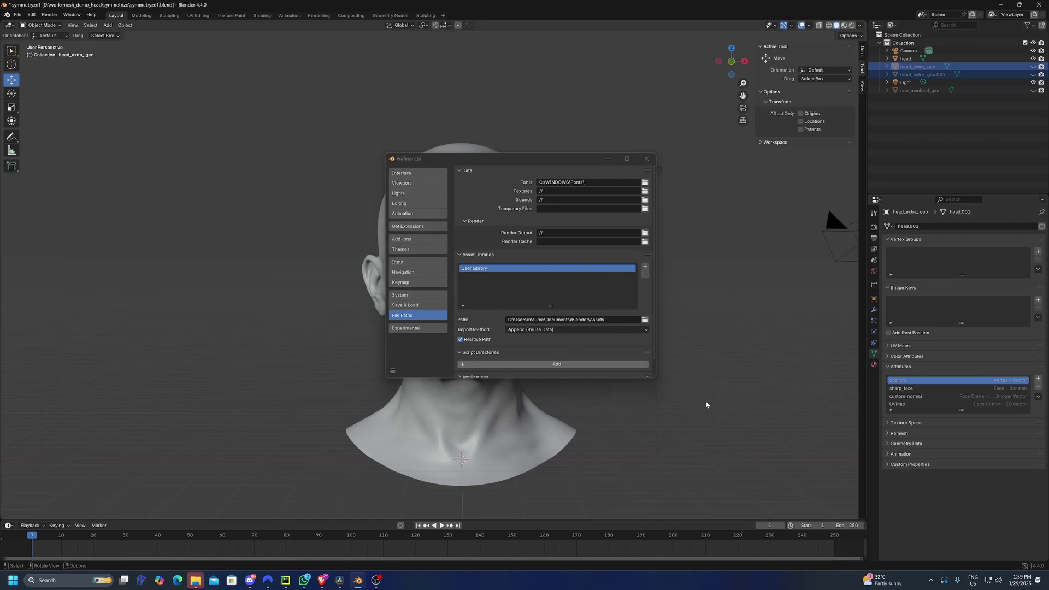
left_click(646, 162)
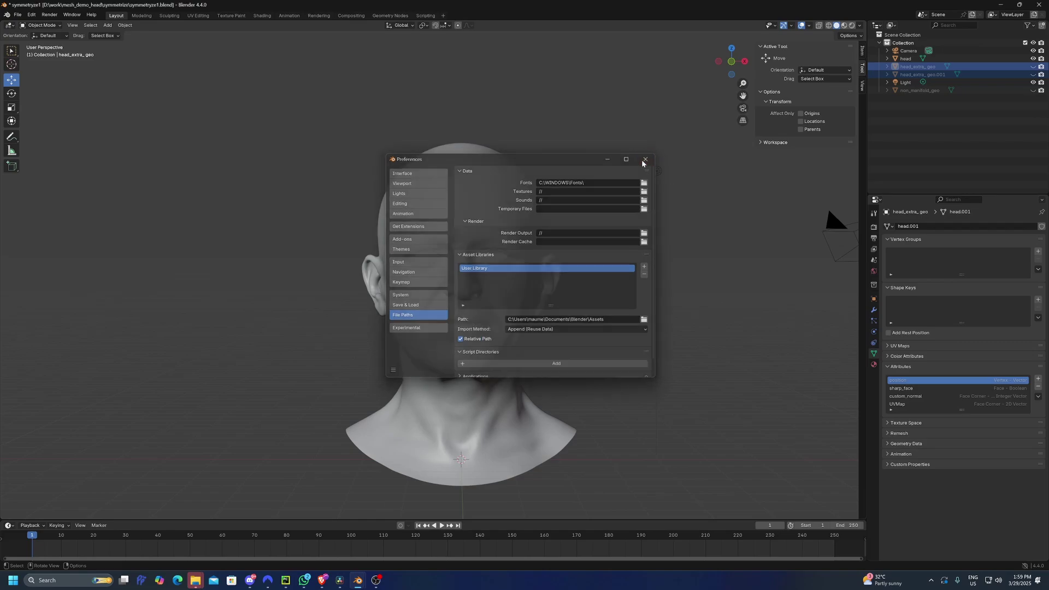
Step: Split the 3D viewport, turn the new area into an Asset Browser, and show its Unassigned catalog
left_click_drag(3, 23, 280, 57)
left_click(277, 57)
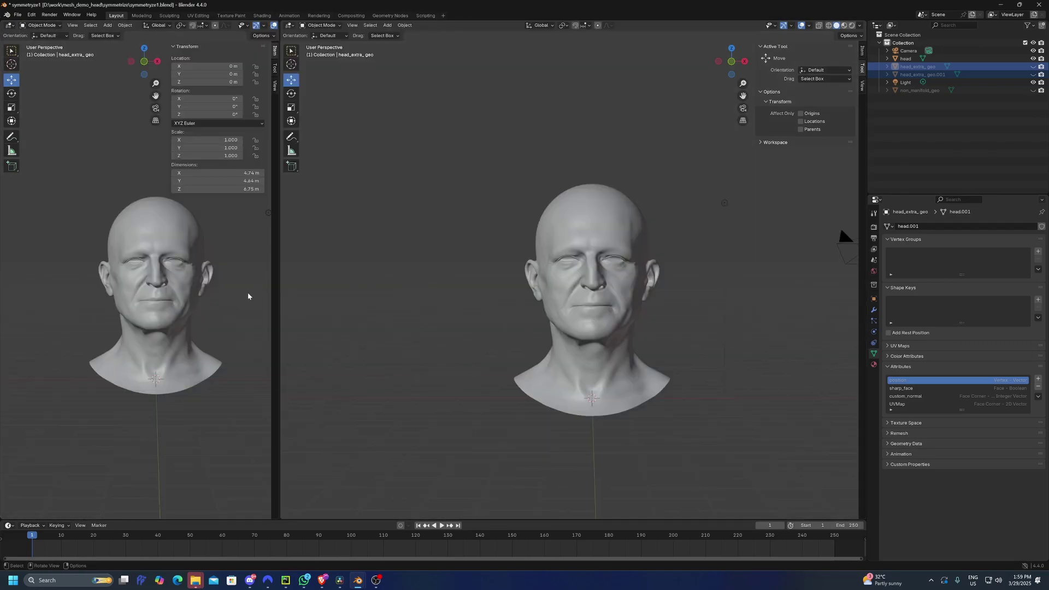
left_click(8, 25)
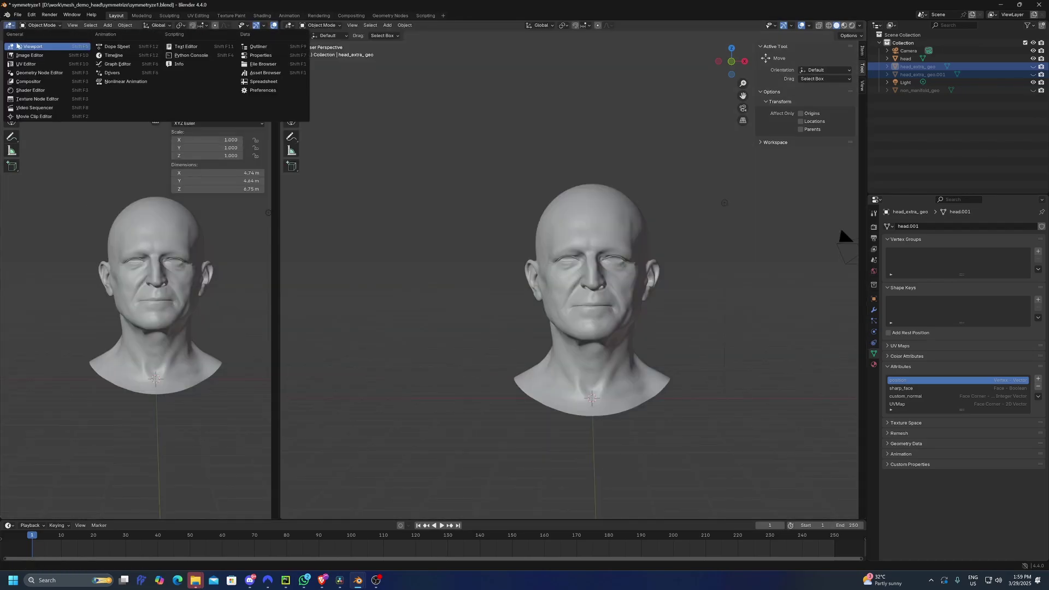
left_click(268, 77)
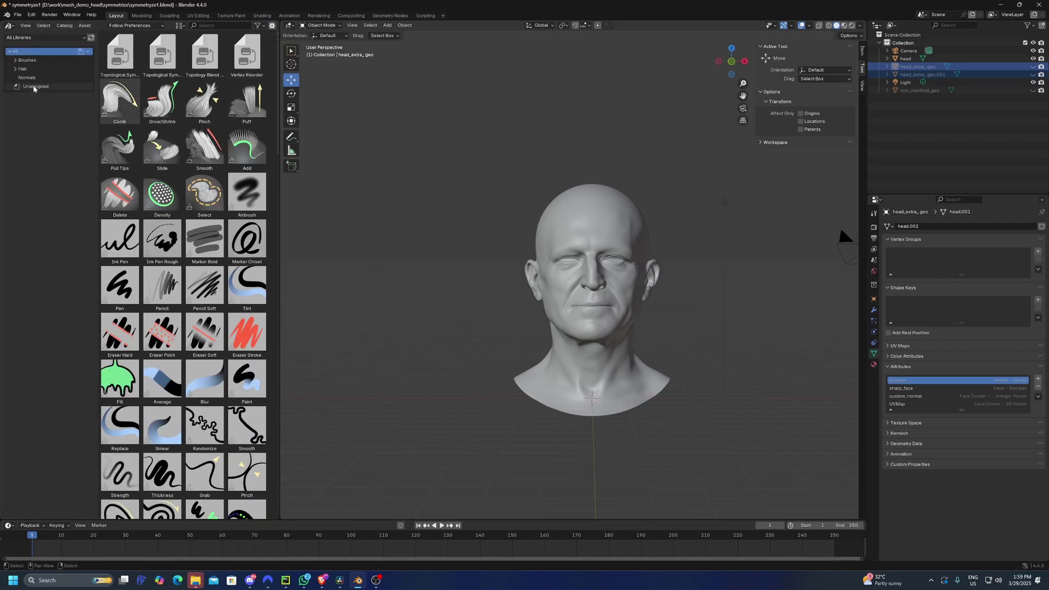
left_click(34, 87)
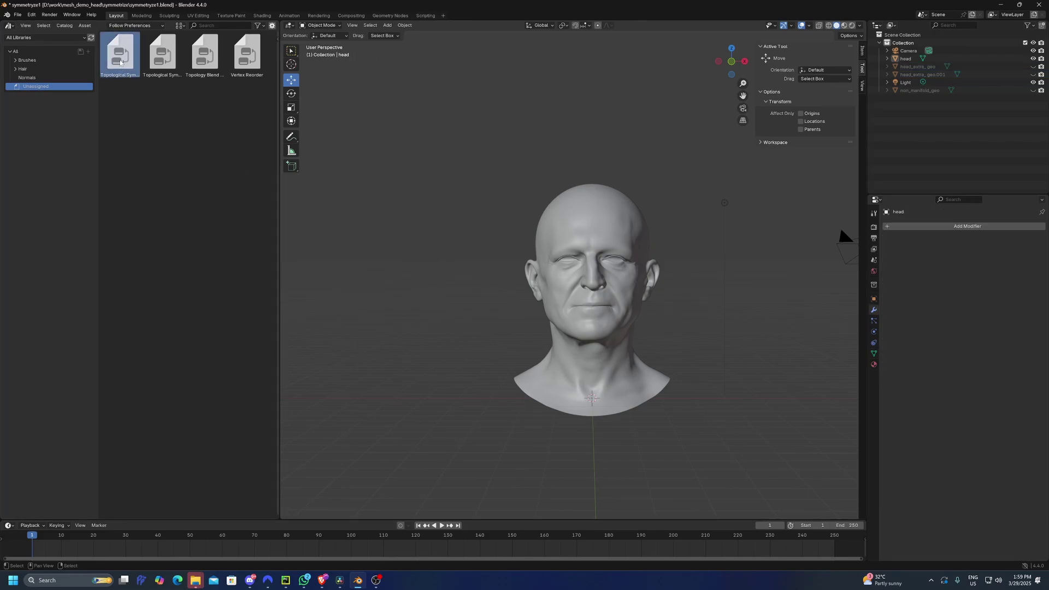
Step: Apply the two topological symmetry assets, Topology Blend and Vertex Reorder to the head one after another
left_click_drag(120, 59, 635, 236)
left_click_drag(162, 57, 540, 248)
left_click_drag(204, 53, 604, 306)
left_click_drag(247, 55, 544, 256)
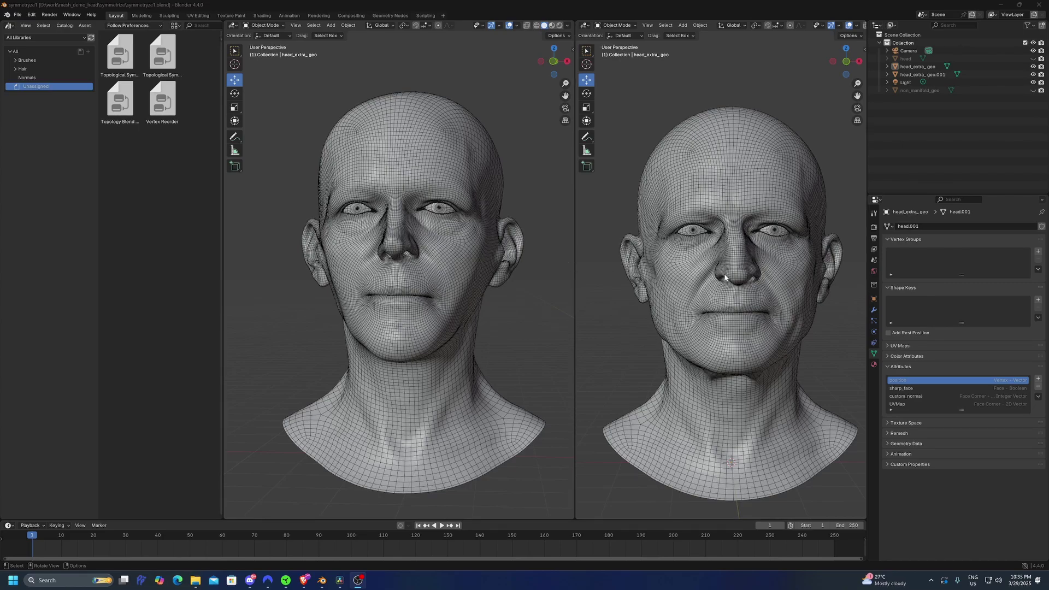
Step: Join head_extra_geo into head_extra_geo.001 as a shape key and vary its value to test the blend
left_click(746, 175)
left_click(417, 187, "shift")
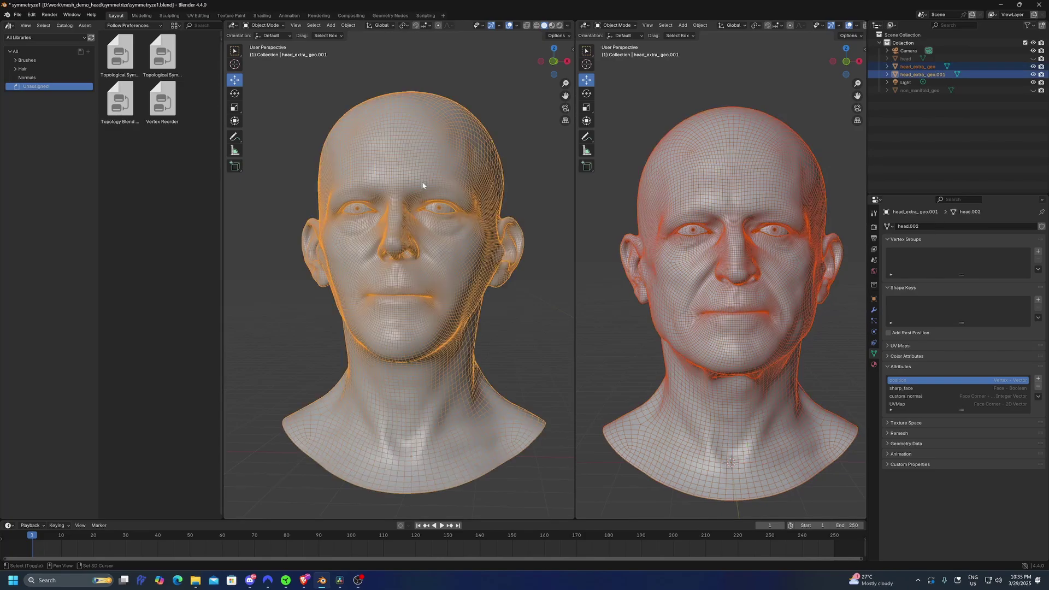
left_click(1038, 318)
left_click(1018, 356)
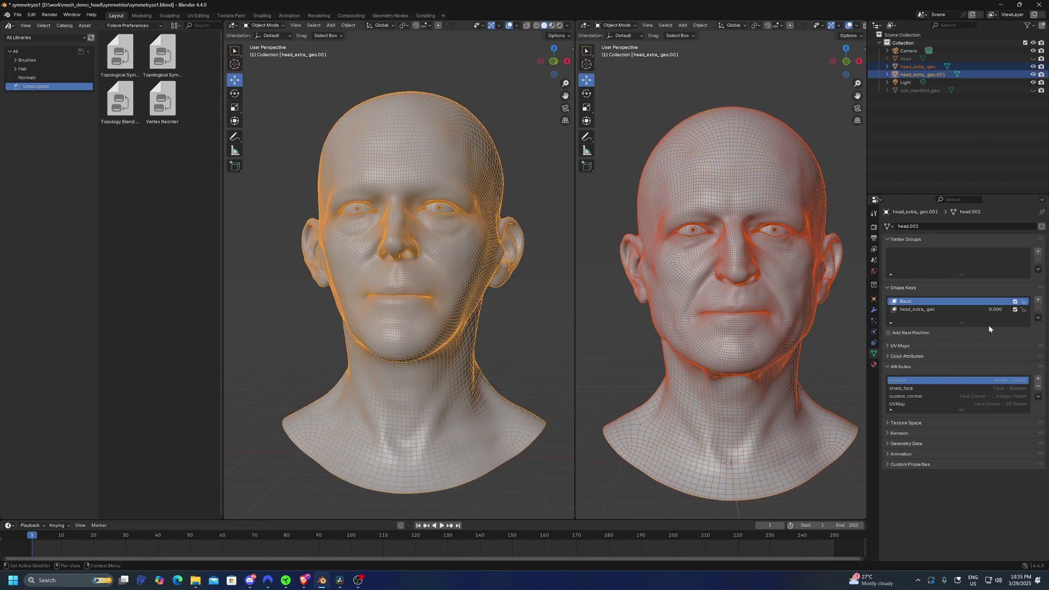
mouse_move(995, 309)
left_mouse_down()
mouse_move(1024, 309)
mouse_move(983, 310)
left_mouse_up()
left_click(958, 309)
Step: Remove both shape keys from head_extra_geo.001 and deselect everything
left_click(1039, 308)
left_click(1038, 309)
key("alt+a")
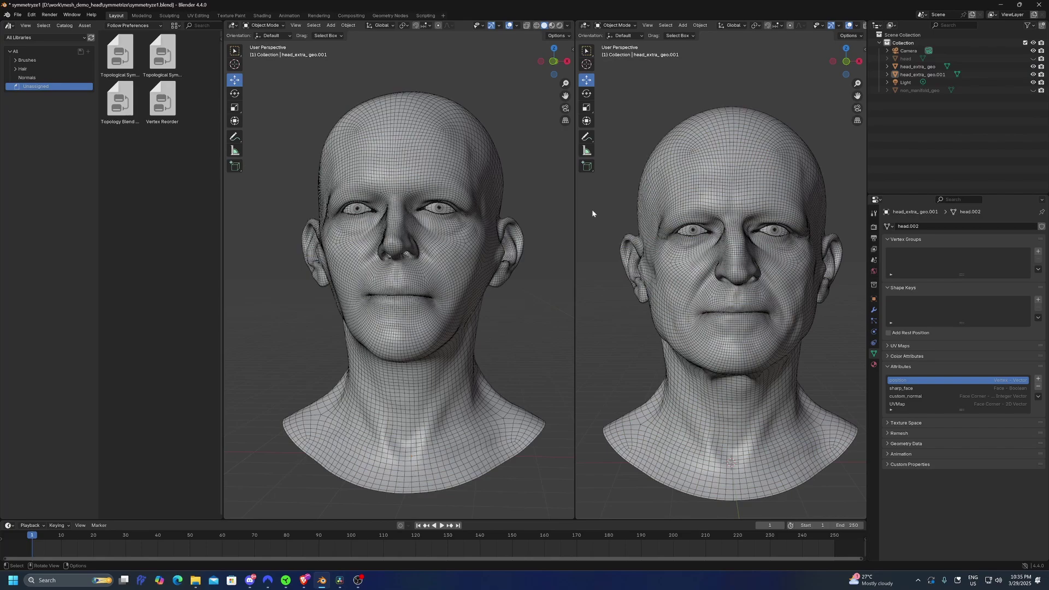
Step: Select head_extra_geo and head_extra_geo.001, with the latter active, and open both in Edit Mode
left_click(747, 189)
left_click(392, 102, "shift")
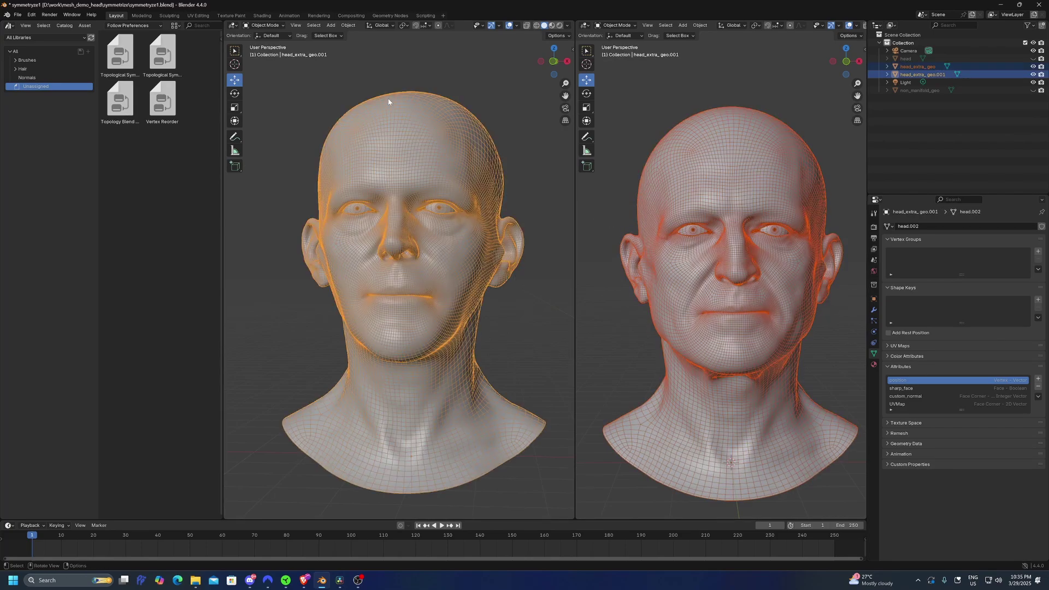
key("Tab")
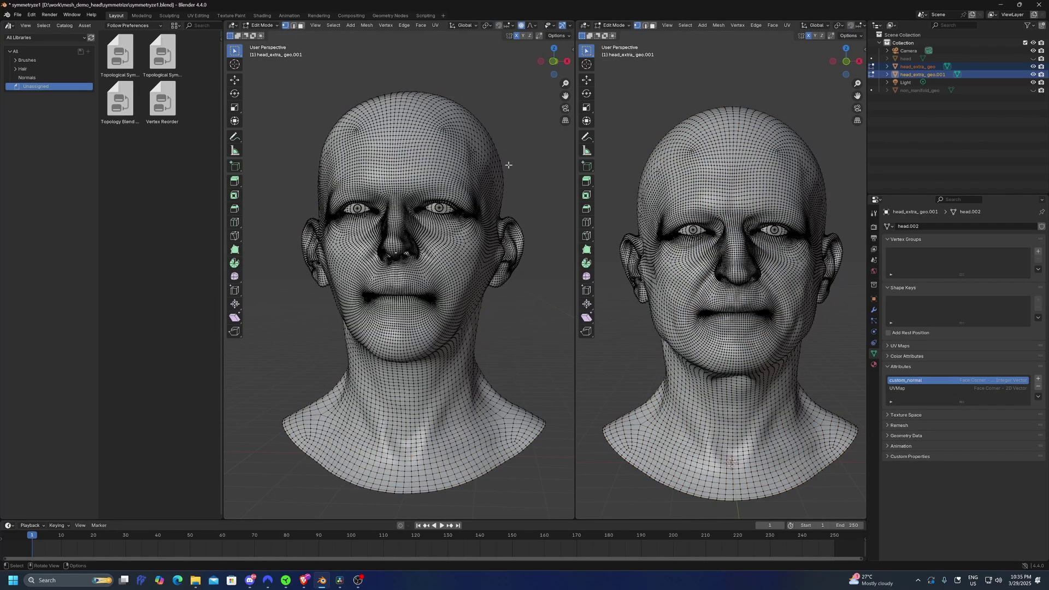
Step: Create topology mapping attributes on both heads from matching cheek faces below the same eye
left_click(372, 25)
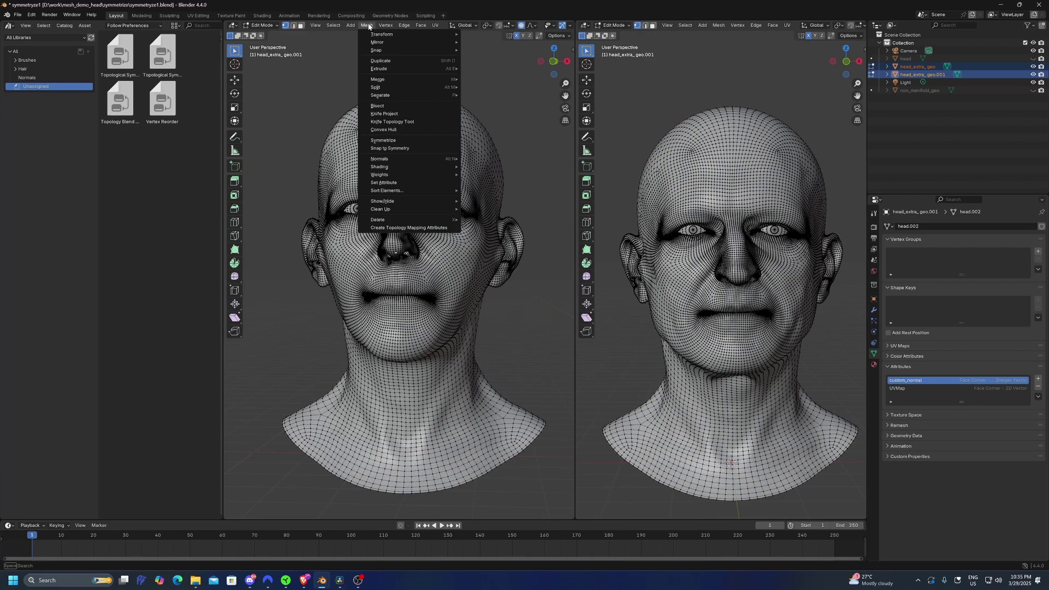
left_click(399, 228)
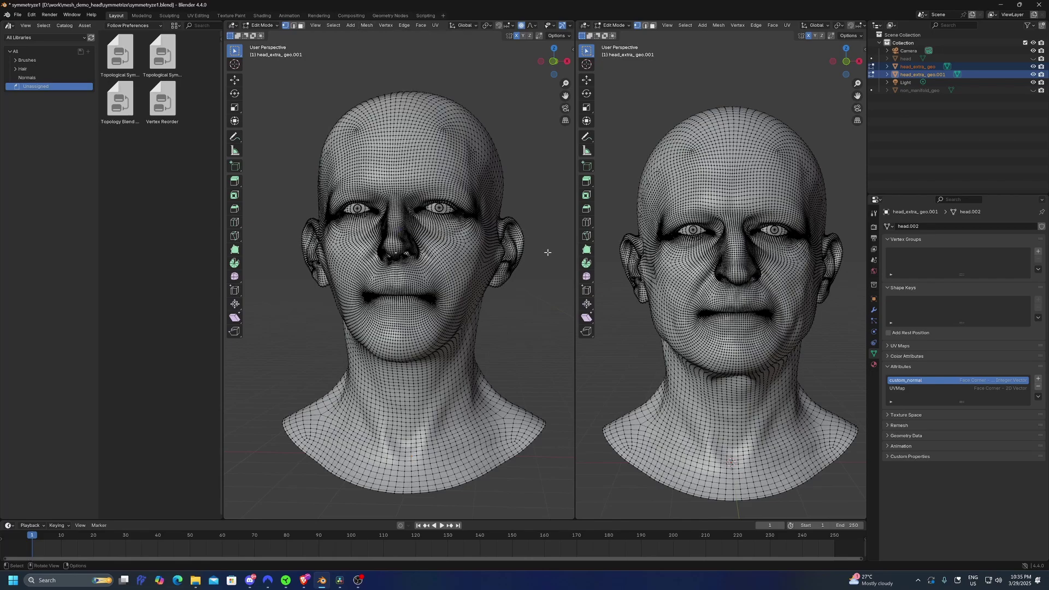
scroll(650, 294, "up", 5)
scroll(497, 288, "up", 5)
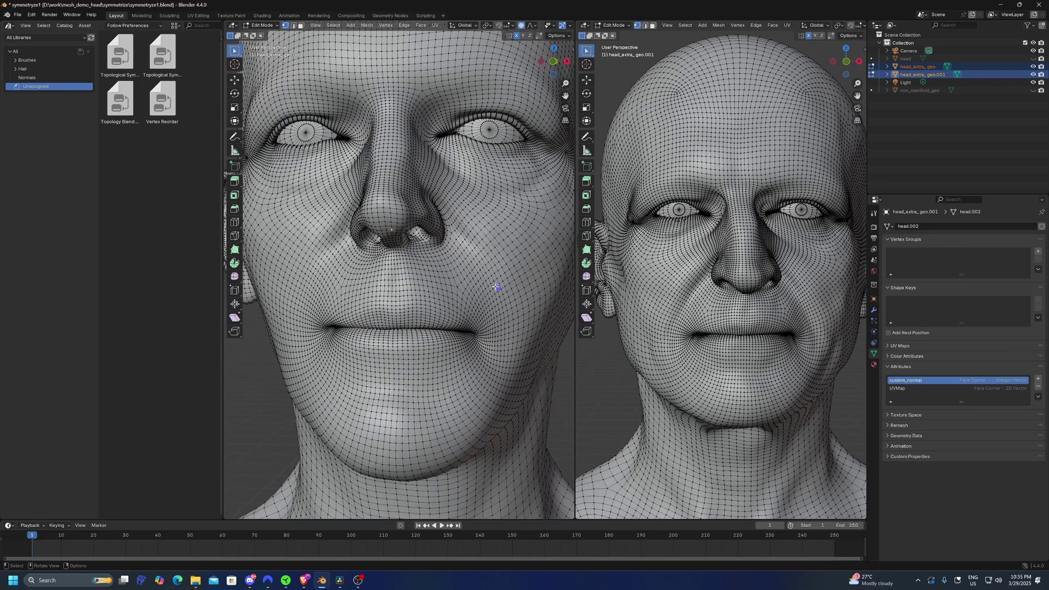
middle_click_drag(501, 280, 536, 282)
middle_click_drag(678, 279, 711, 279)
scroll(713, 277, "up", 1)
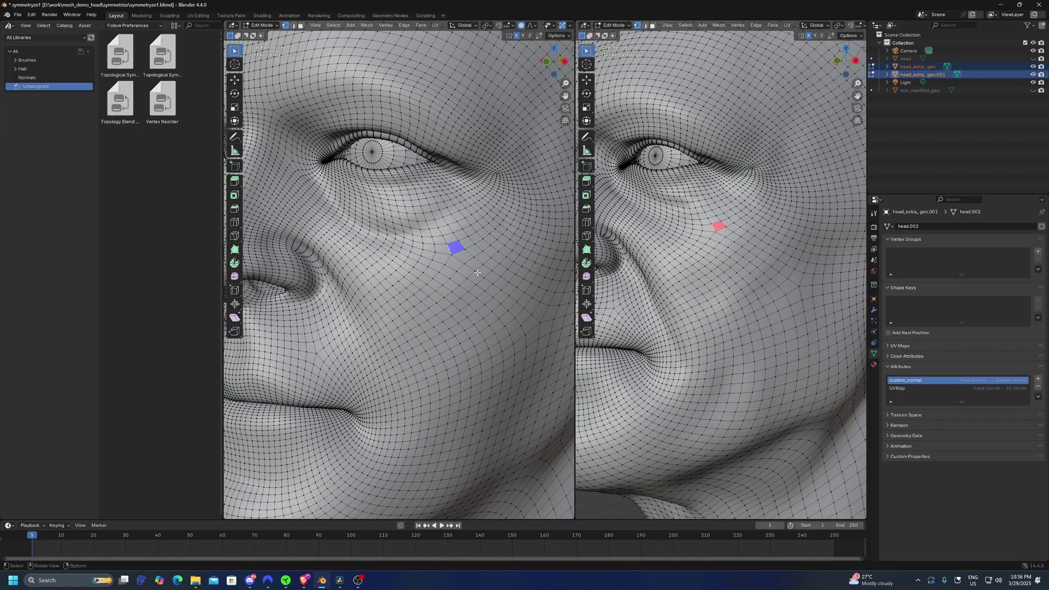
scroll(483, 268, "down", 3)
scroll(725, 268, "down", 3)
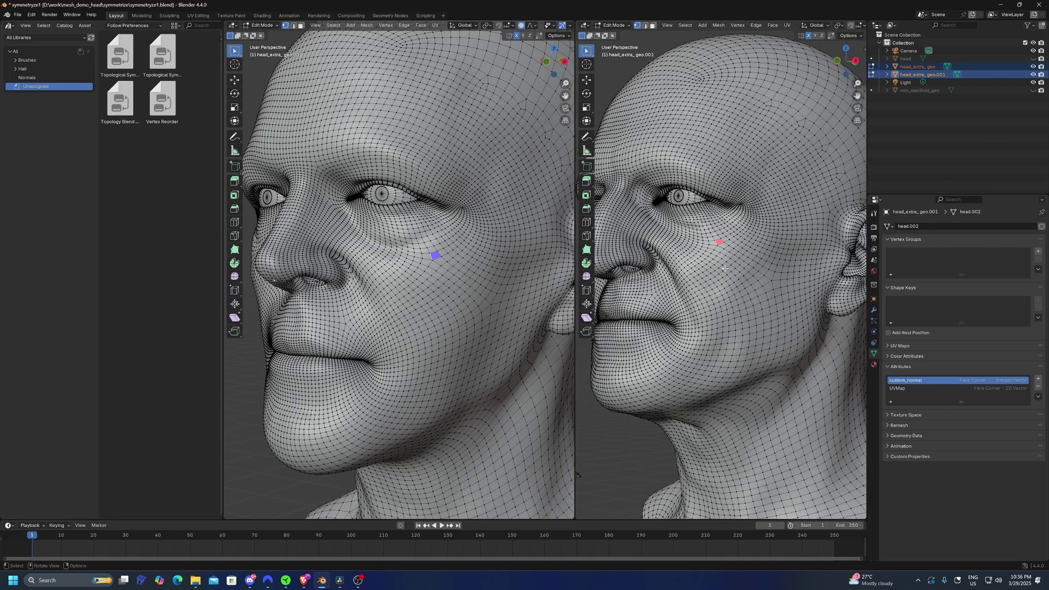
key("Return")
Step: Return to Object Mode and apply the Topology Blend asset to head_extra_geo.001, with head_extra_geo as its object and factor 1.000
key("Tab")
middle_click_drag(656, 298, 718, 308)
scroll(719, 307, "down", 4)
left_click(428, 313)
middle_click_drag(428, 315, 449, 303)
scroll(466, 306, "down", 3)
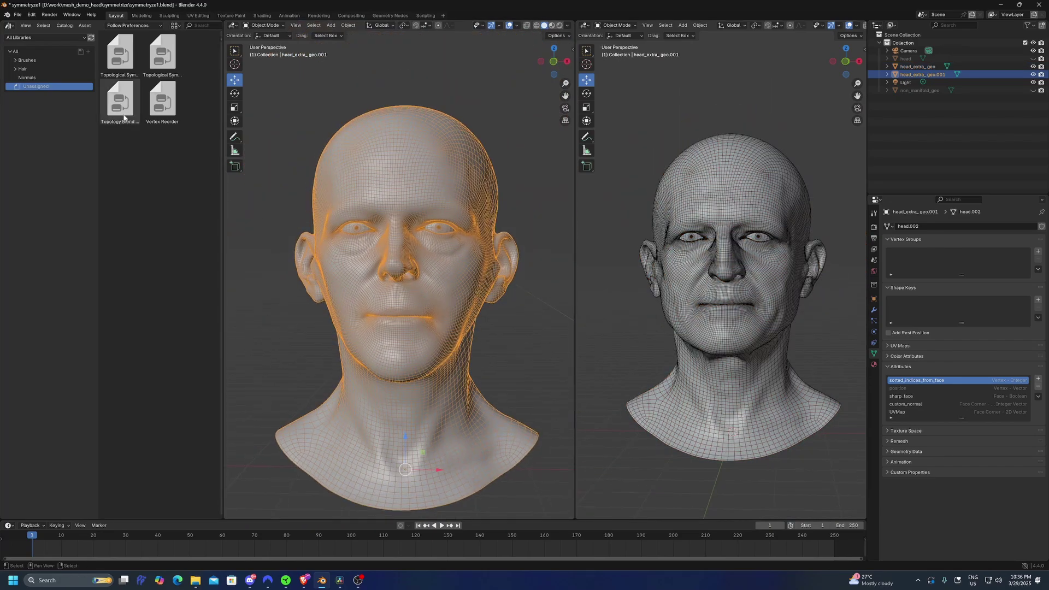
left_click_drag(117, 107, 382, 191)
left_click(874, 310)
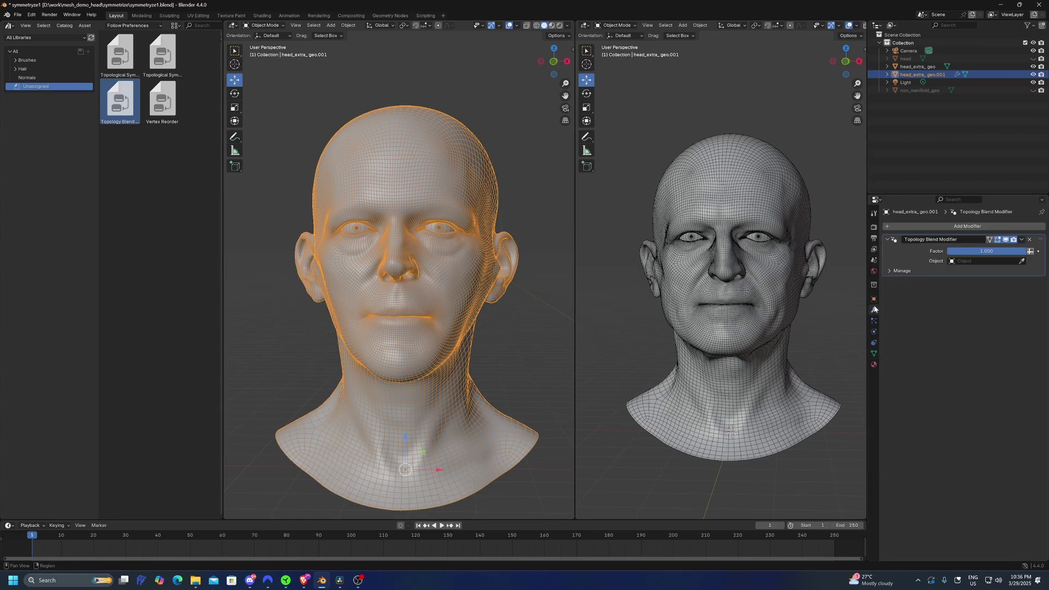
left_click_drag(1004, 252, 1026, 252)
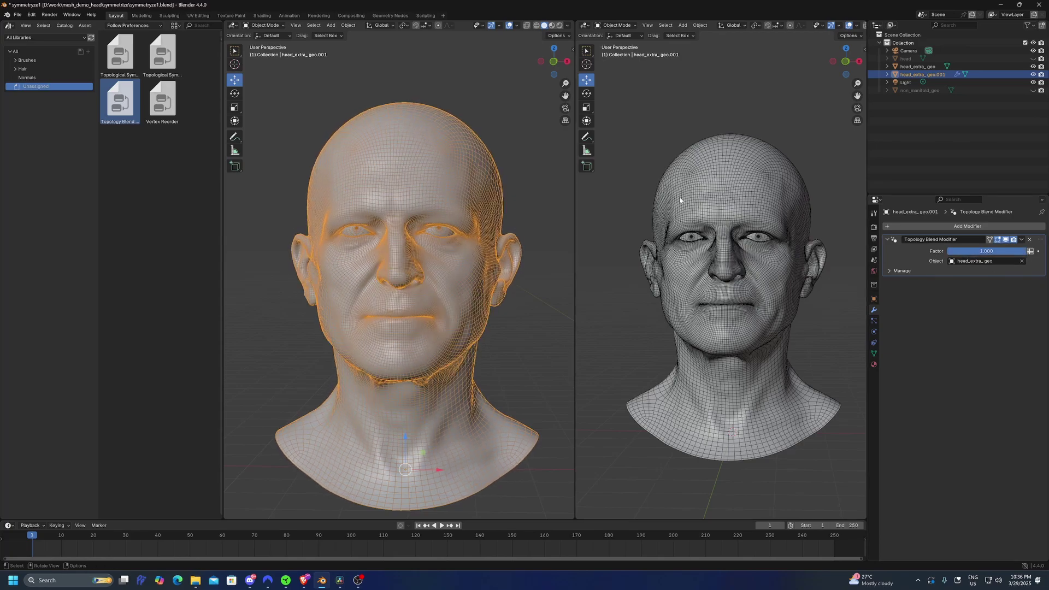
Step: Try moving part of the head_extra_geo mesh with proportional editing, then cancel and return to Object Mode
left_click(684, 234)
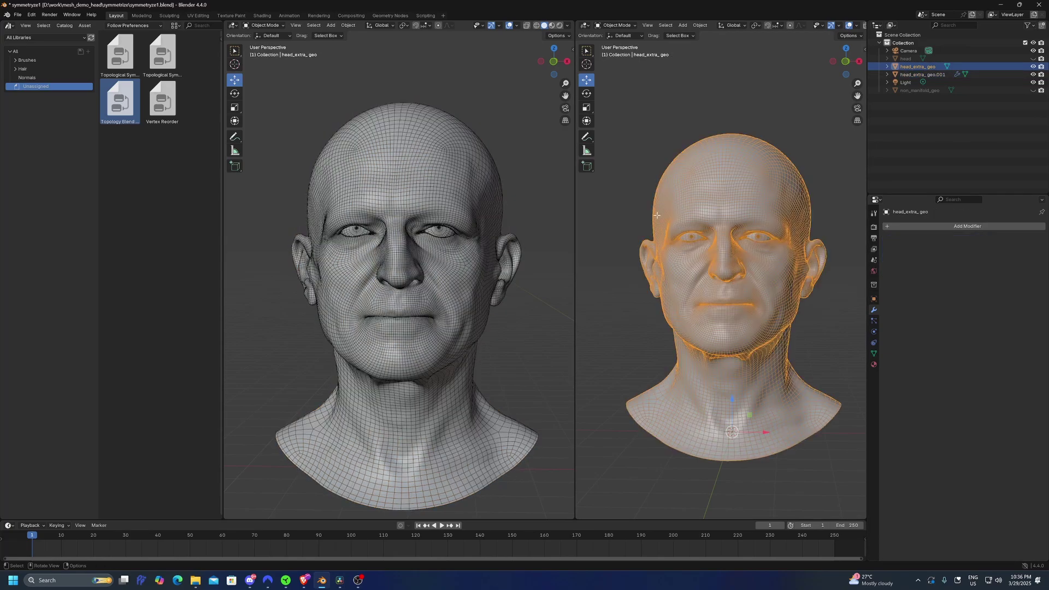
key("Tab")
key("g")
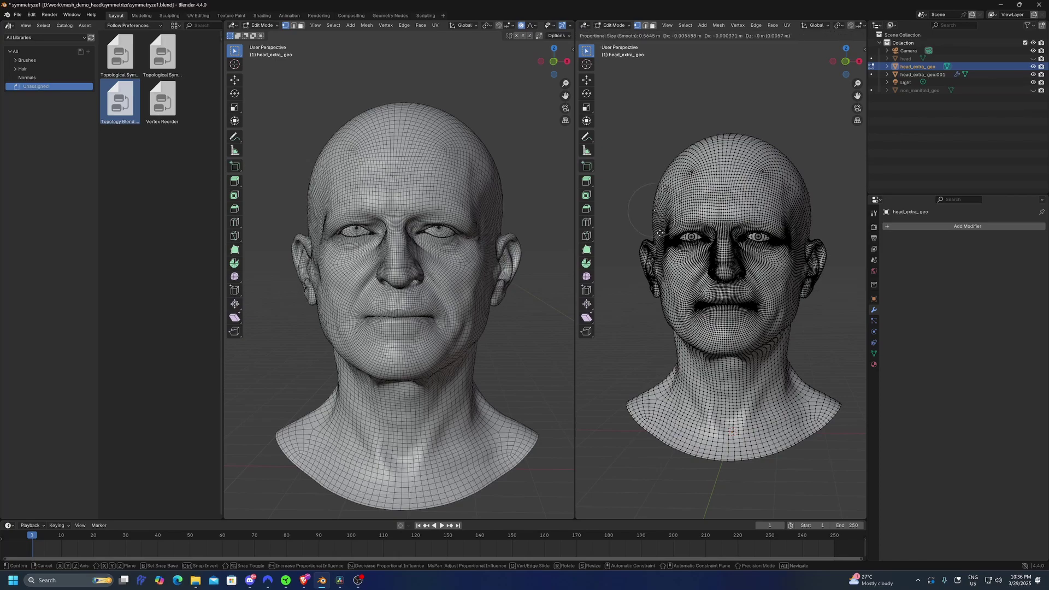
right_click(652, 229)
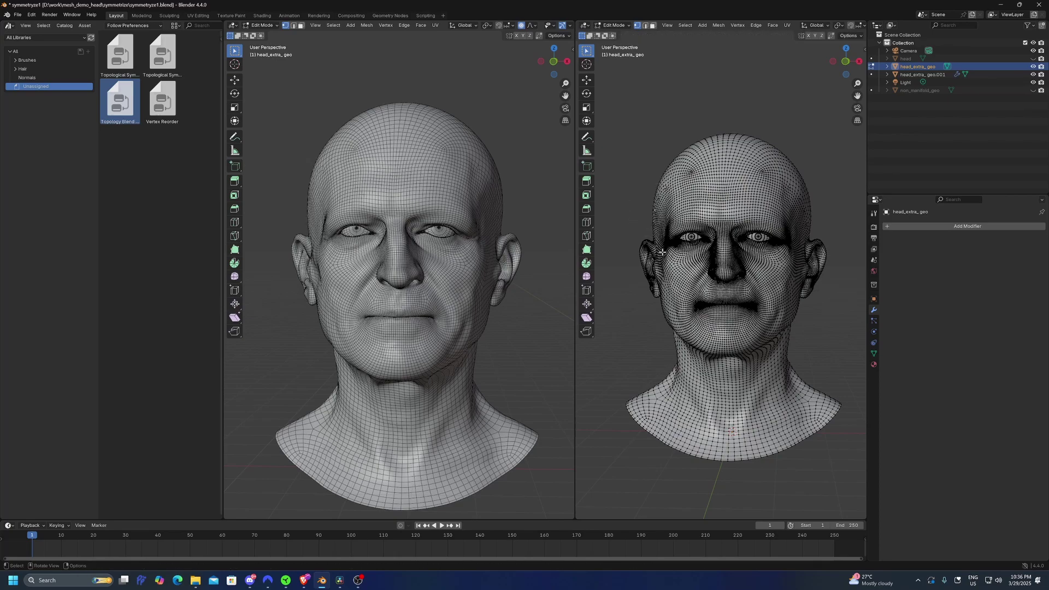
key("Tab")
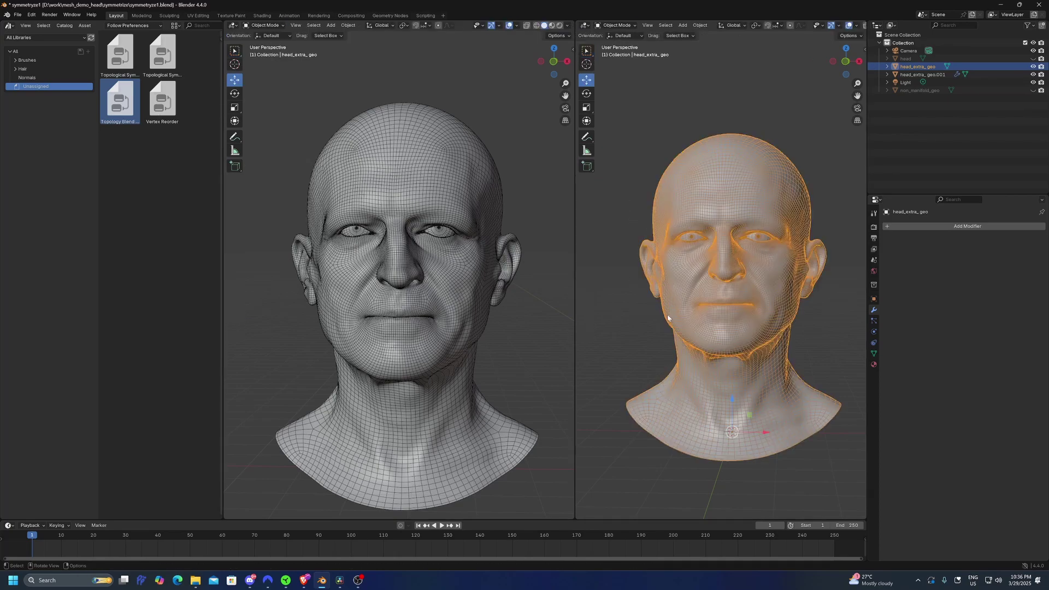
Step: Reselect head_extra_geo.001 and vary its Topology Blend factor to preview the morph, ending at 1.000
left_click(528, 309)
left_click(403, 245)
left_click_drag(998, 251, 1025, 250)
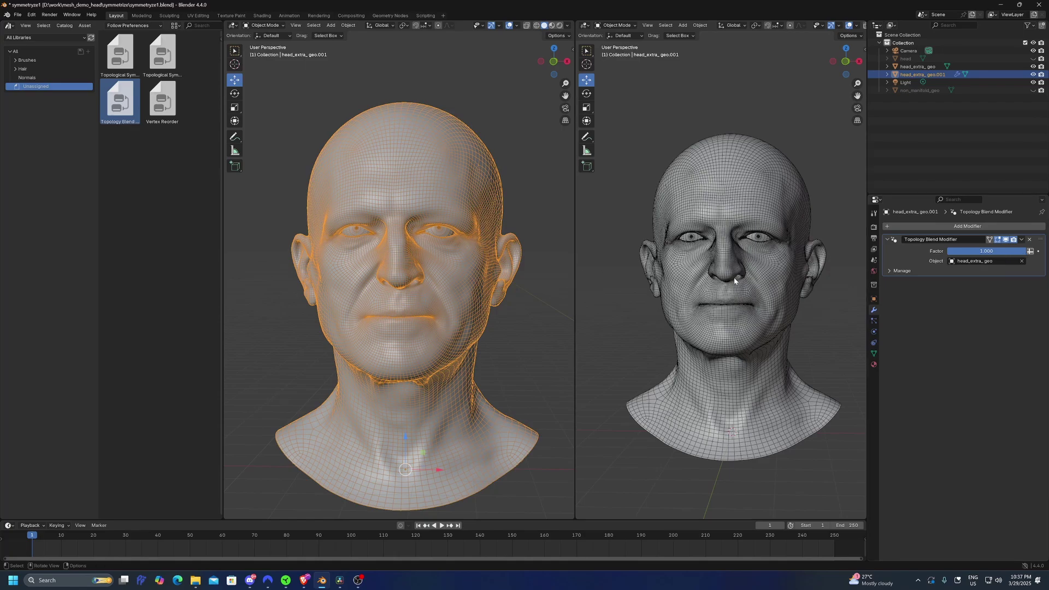
Step: Check the mesh attributes of both heads and open them together in Edit Mode
left_click(874, 353)
scroll(677, 292, "up", 3)
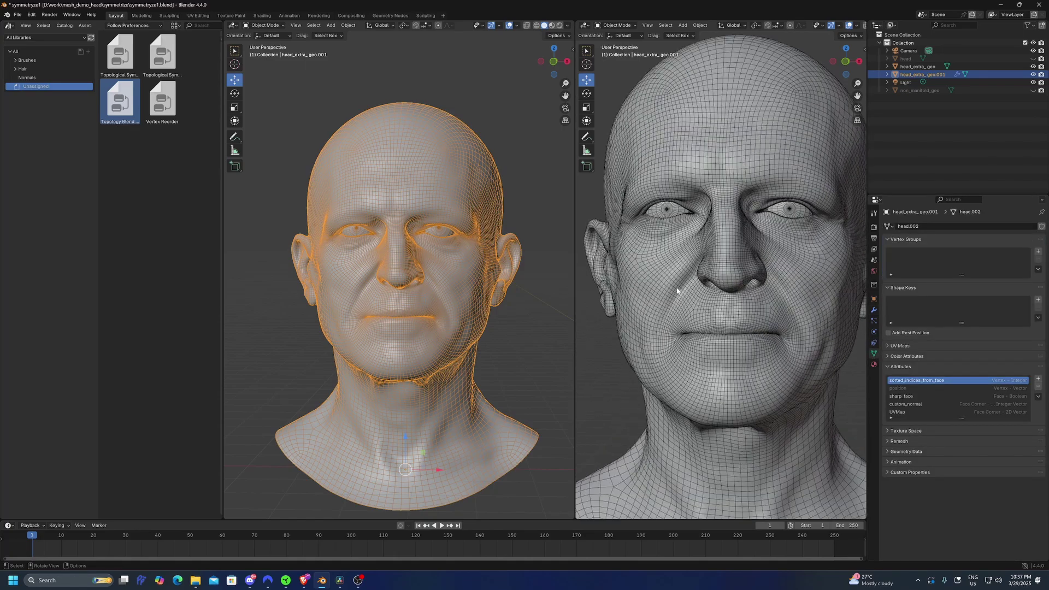
left_click(711, 275)
middle_click_drag(417, 260, 440, 289)
scroll(445, 286, "up", 3)
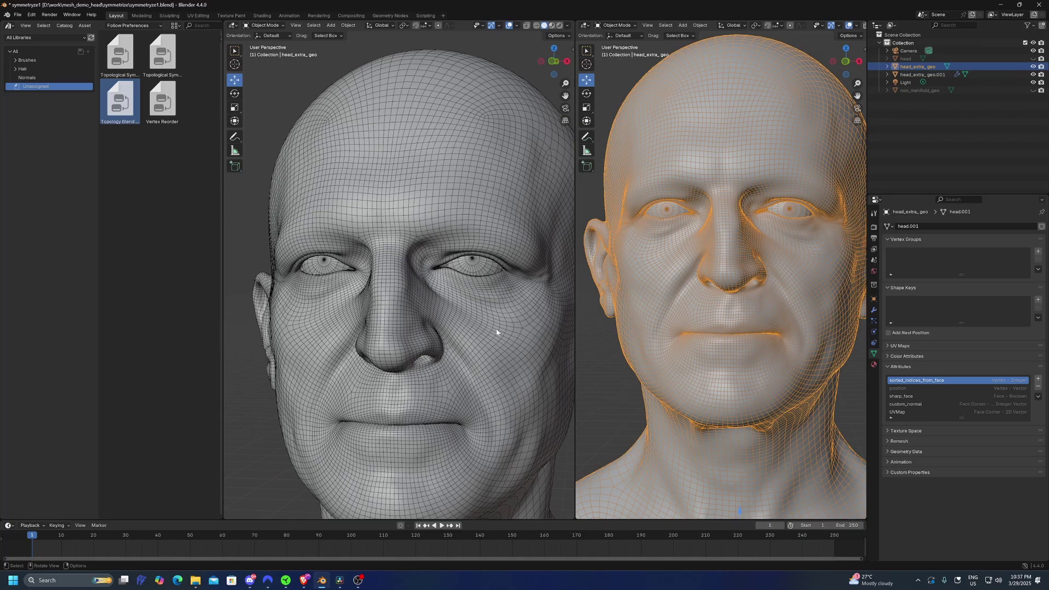
left_click(437, 329, "shift")
key("Tab")
Step: Try to create topology mapping attributes using faces on the eyeballs of the two heads
left_click(367, 25)
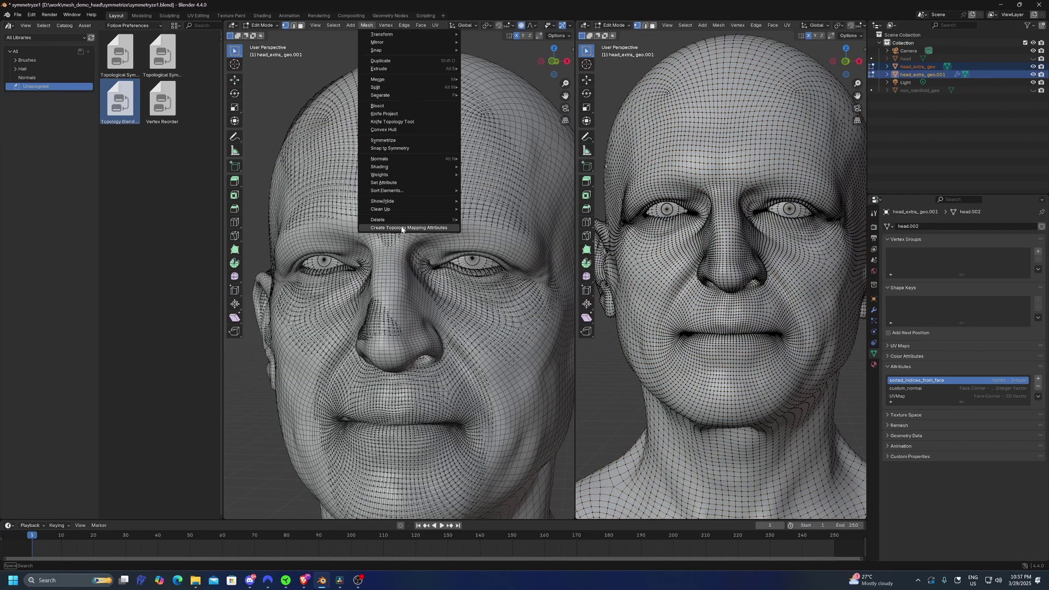
left_click(409, 227)
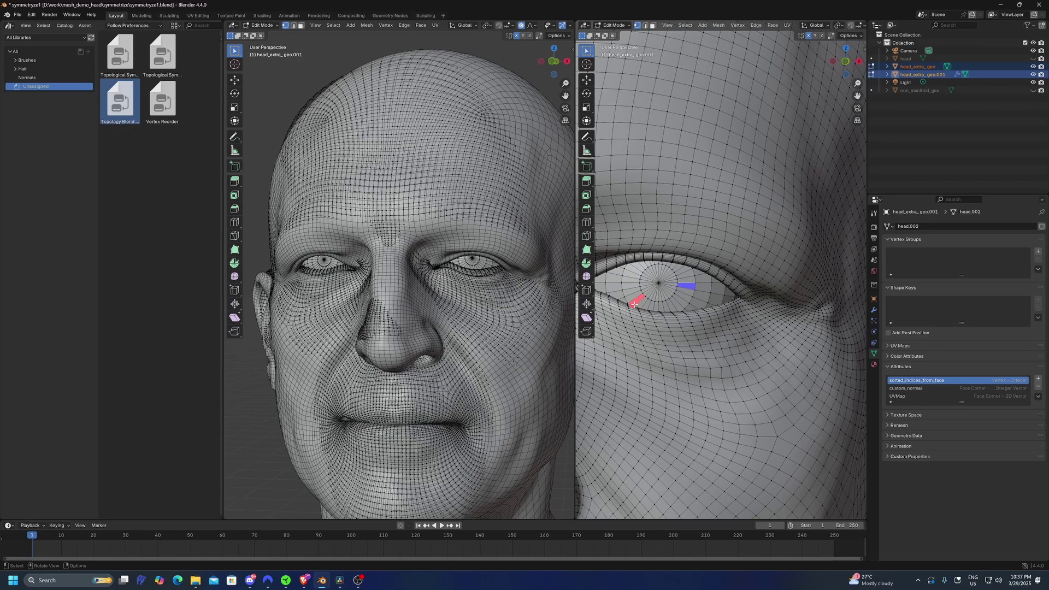
middle_click_drag(659, 311, 690, 302, "shift")
scroll(510, 265, "up", 3)
scroll(371, 306, "up", 2)
middle_click_drag(510, 265, 406, 308, "shift")
scroll(406, 308, "up", 2)
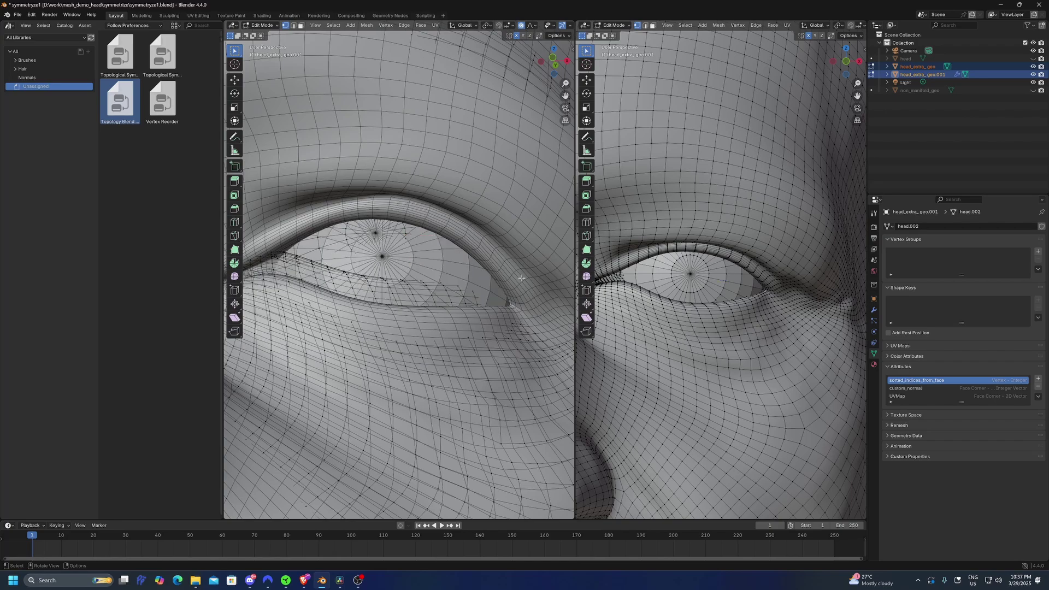
Step: Show the Topology Blend modifier's result on the edit cage of head_extra_geo.001
left_click(874, 309)
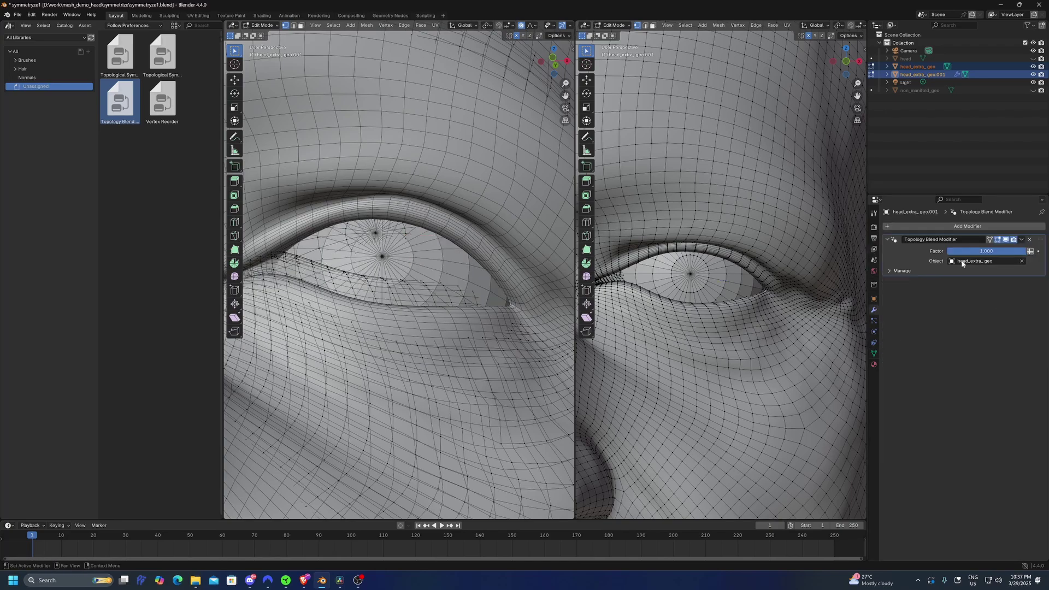
mouse_move(962, 250)
left_mouse_down()
mouse_move(943, 250)
mouse_move(967, 250)
left_mouse_up()
scroll(709, 350, "down", 7)
middle_click_drag(705, 353, 742, 354)
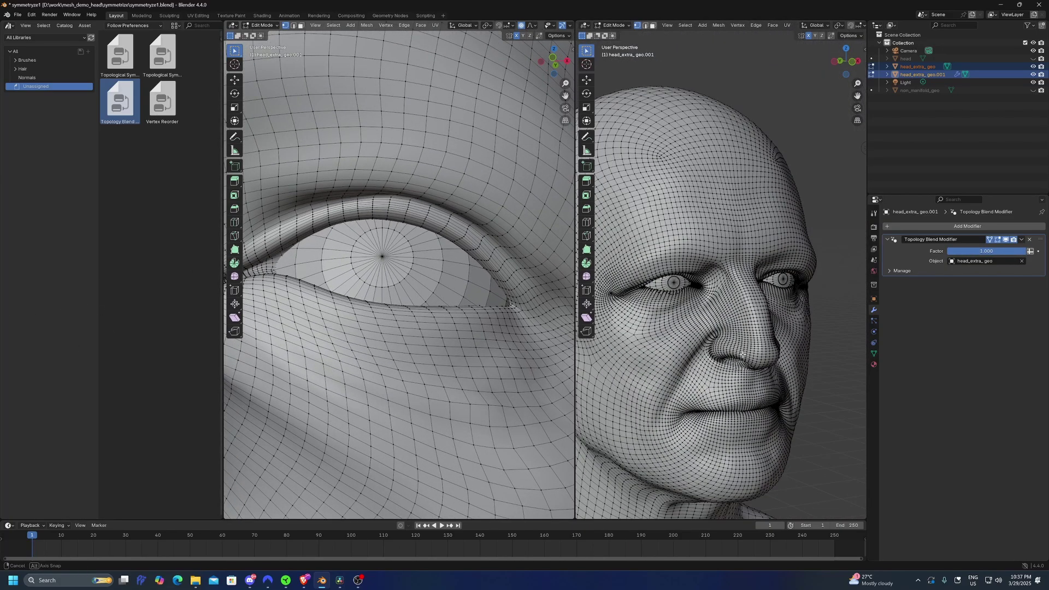
Step: Create topology mapping attributes for the eyeballs from matching faces on the same eye of both heads
scroll(458, 299, "down", 8)
scroll(458, 299, "up", 3)
scroll(458, 300, "up", 4)
scroll(752, 291, "up", 7)
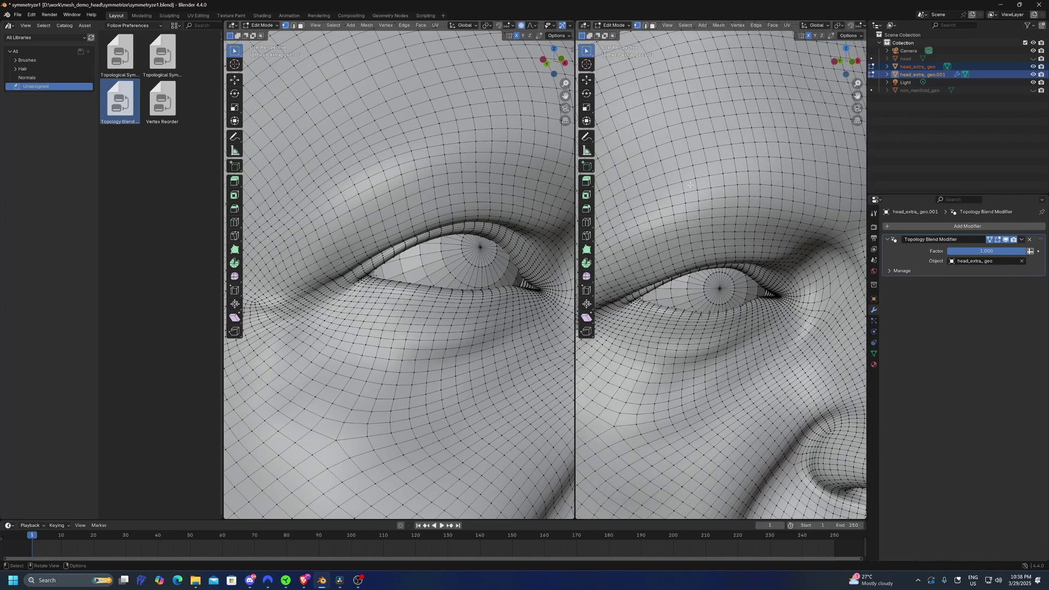
left_click(367, 25)
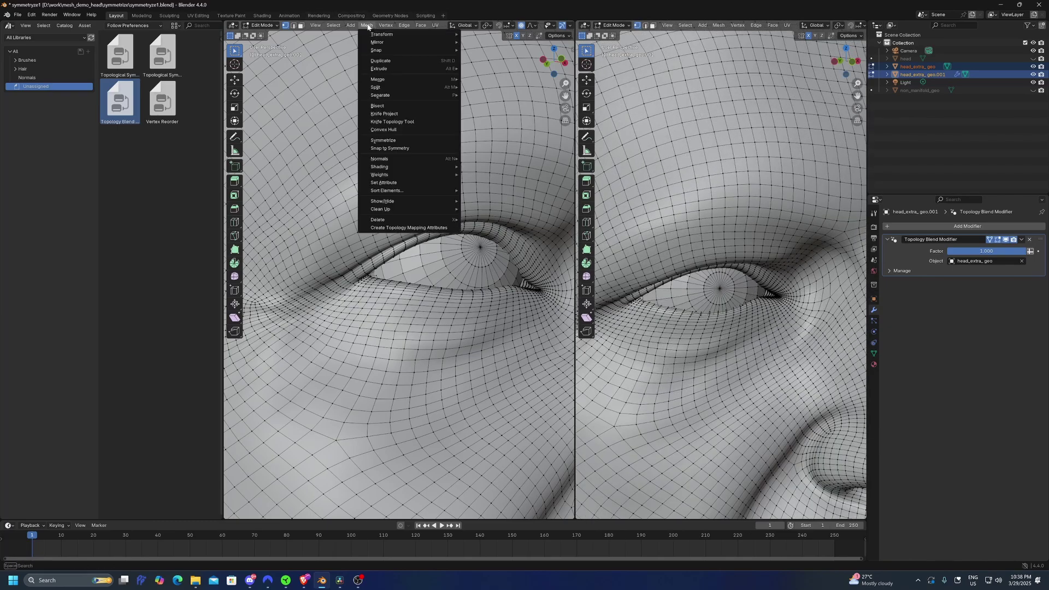
left_click(395, 228)
scroll(437, 278, "up", 4)
scroll(712, 308, "up", 3)
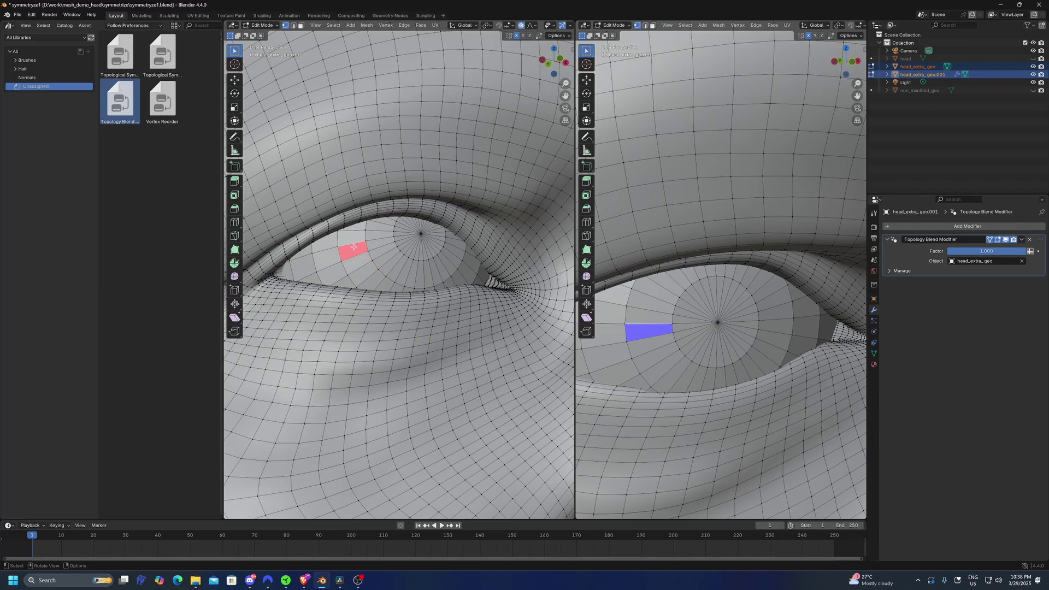
scroll(392, 278, "down", 6)
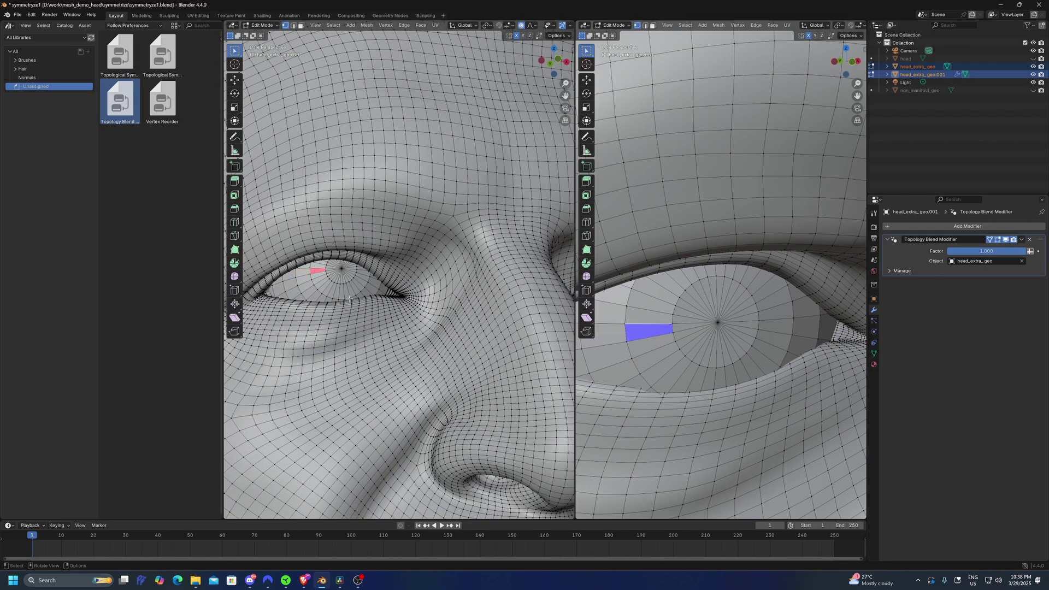
Step: Vary the Topology Blend factor, ending at 1.000, and examine the blended eyes and whole heads
left_click_drag(998, 253, 1025, 251)
scroll(409, 290, "down", 8)
middle_click_drag(426, 289, 377, 290)
scroll(399, 290, "down", 3)
scroll(767, 295, "down", 8)
scroll(766, 295, "down", 6)
scroll(475, 292, "down", 3)
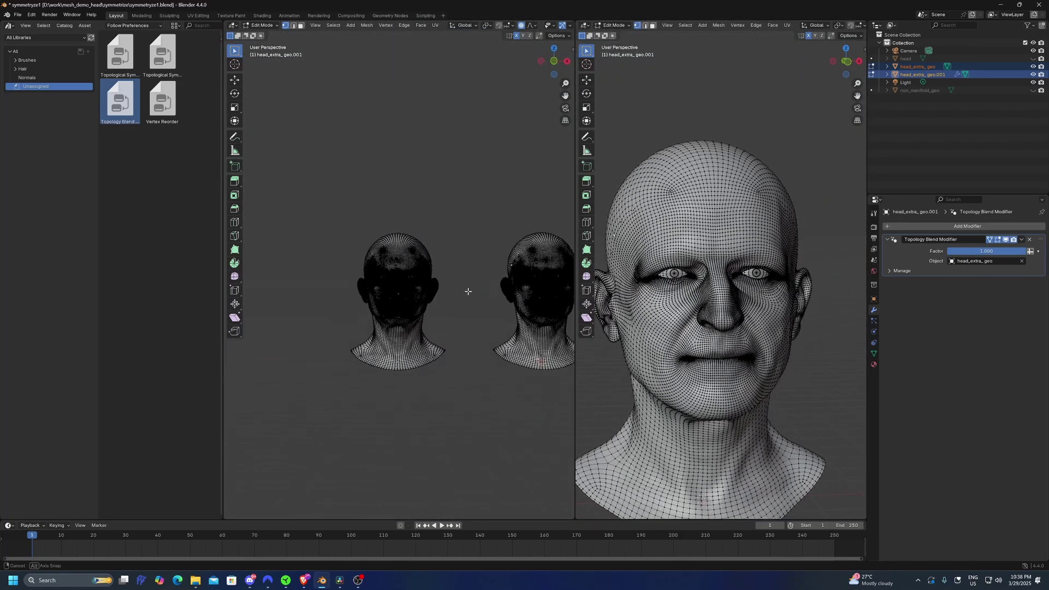
Step: Return both heads to Object Mode and remove the Topology Blend Modifier from head_extra_geo.001
scroll(475, 291, "up", 3)
key("Tab")
left_click(536, 379)
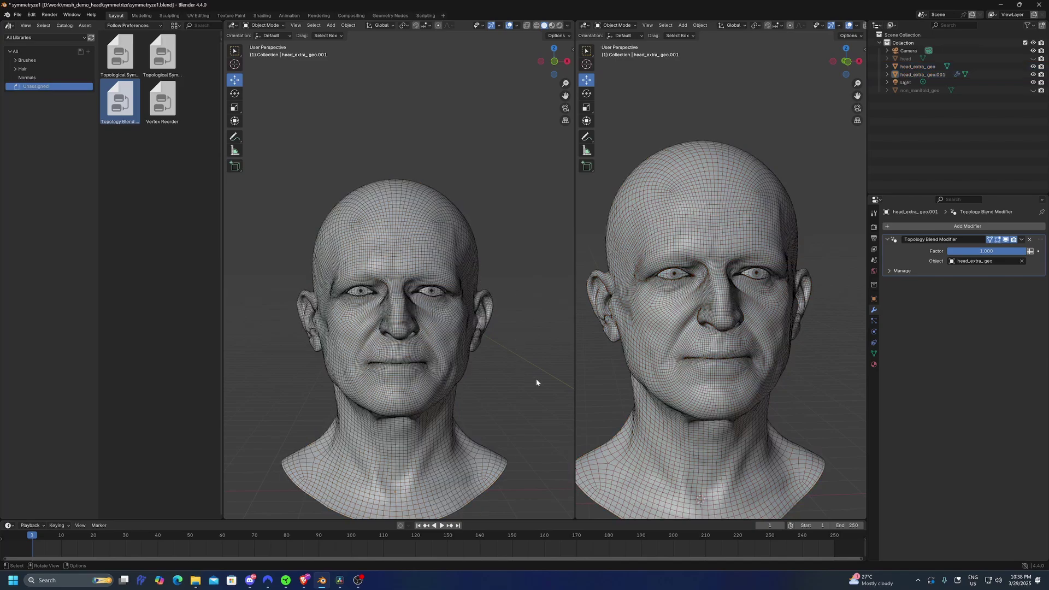
left_click(427, 307)
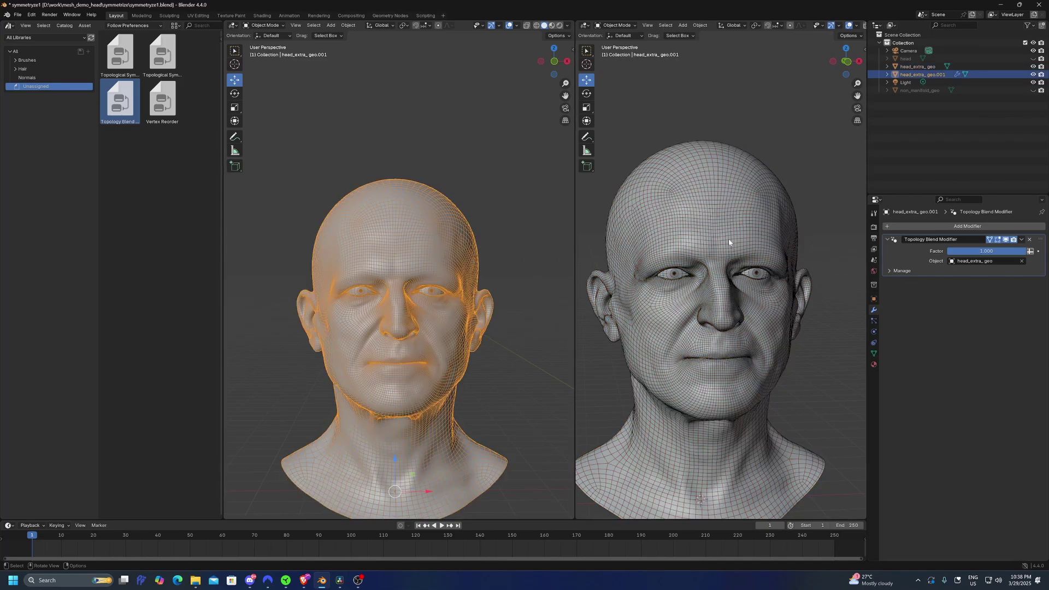
middle_click_drag(715, 240, 705, 240)
scroll(704, 239, "down", 2)
scroll(704, 239, "up", 2)
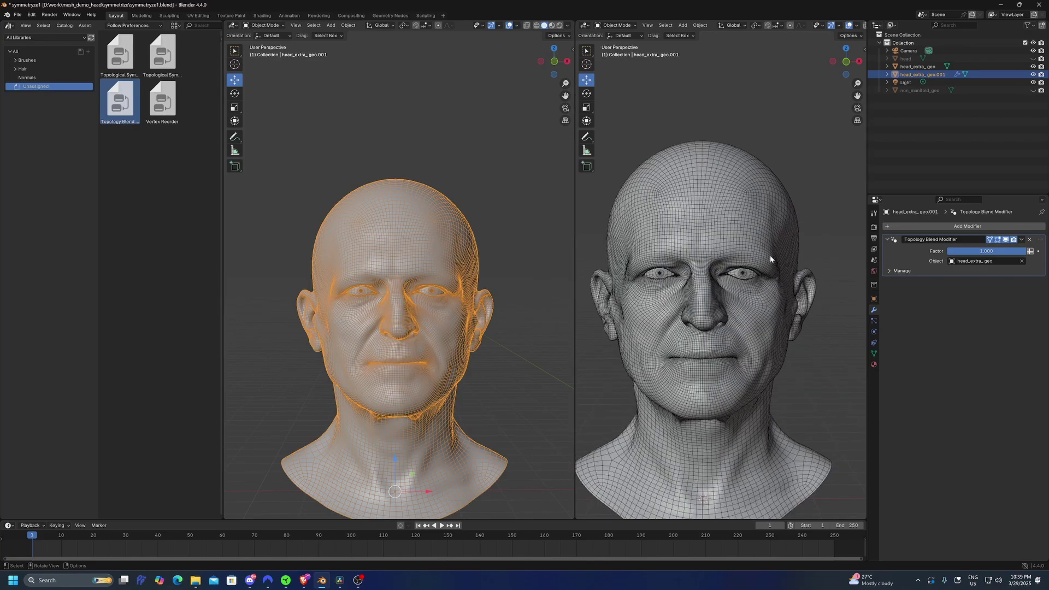
left_click(1029, 239)
left_click(492, 218)
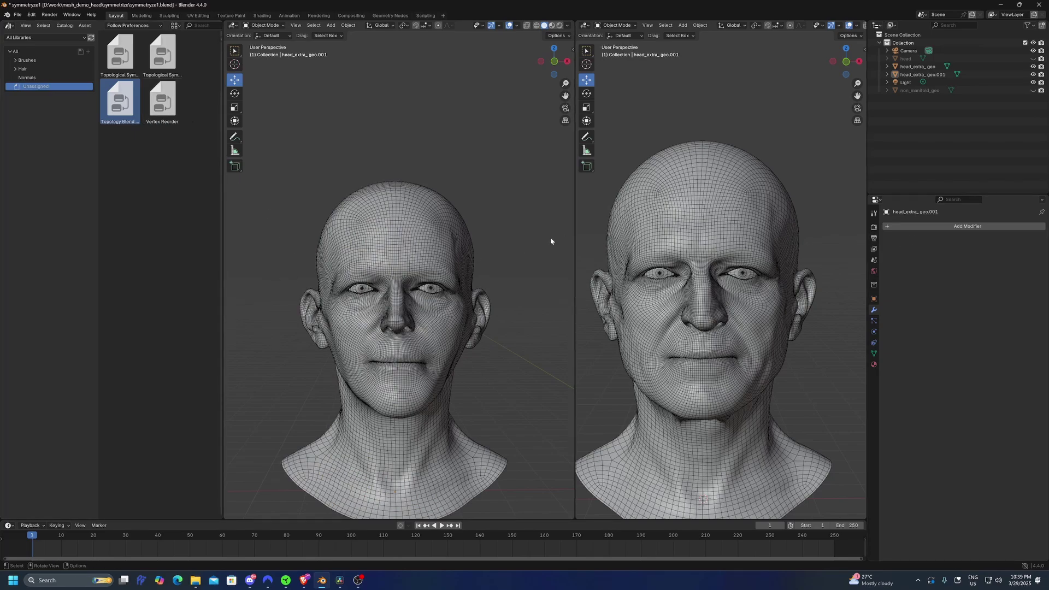
Step: Add the Vertex Reorder asset to head_extra_geo and apply it as a modifier
left_click(446, 247)
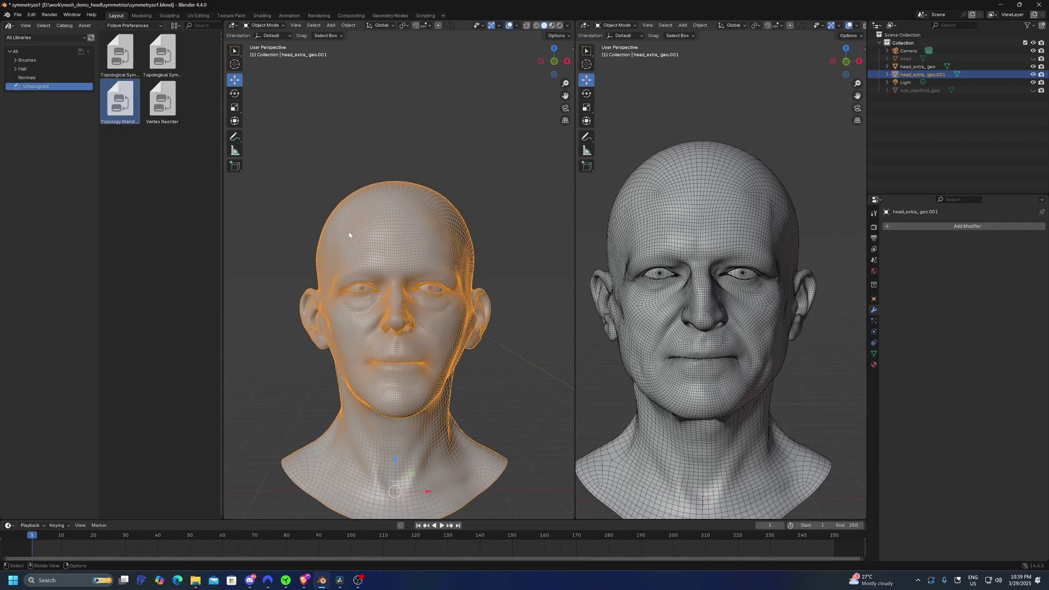
left_click(618, 237)
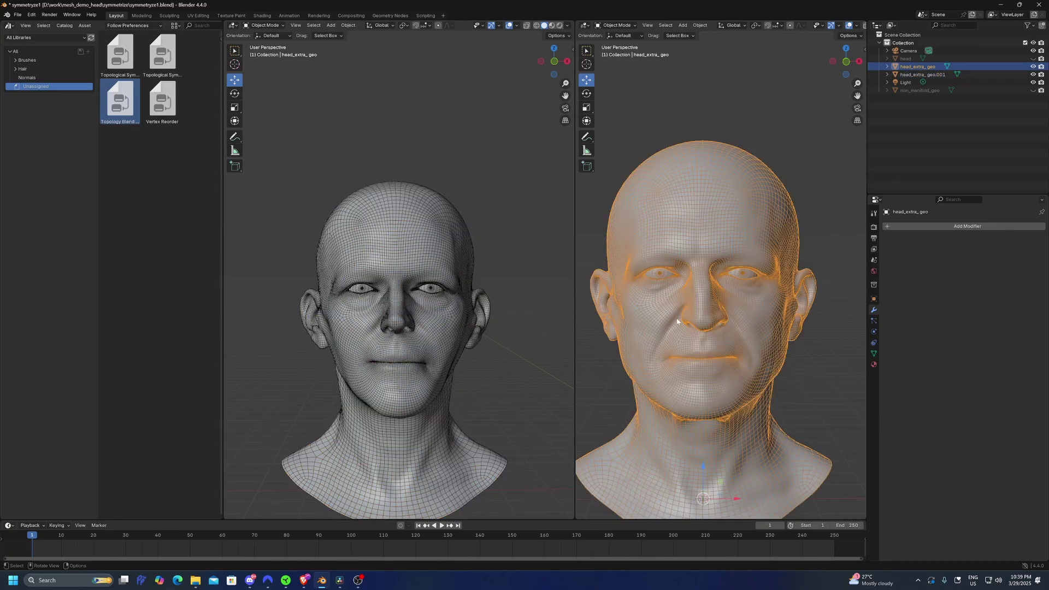
left_click(162, 103)
left_click_drag(162, 103, 779, 265)
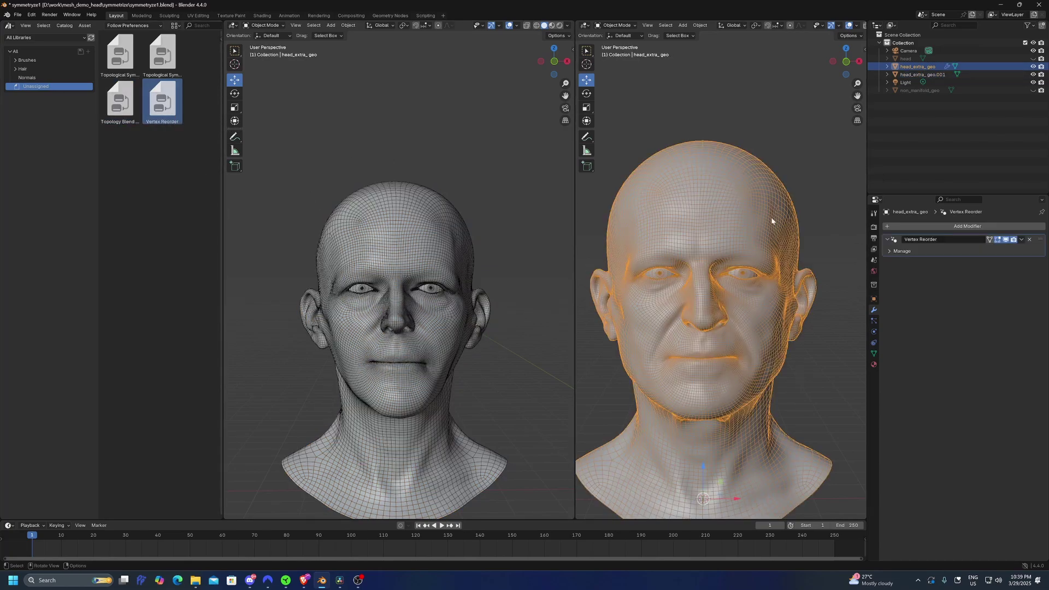
left_click(1021, 239)
left_click(982, 249)
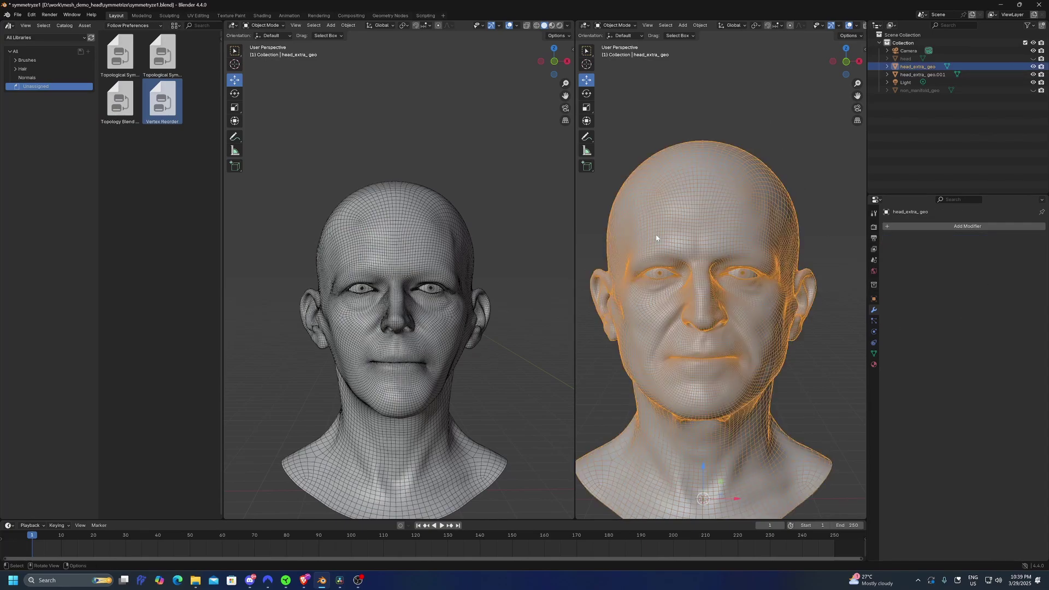
Step: Join head_extra_geo as a shape key onto head_extra_geo.001 and vary the shape key's value
left_click(480, 278, "shift")
left_click(873, 354)
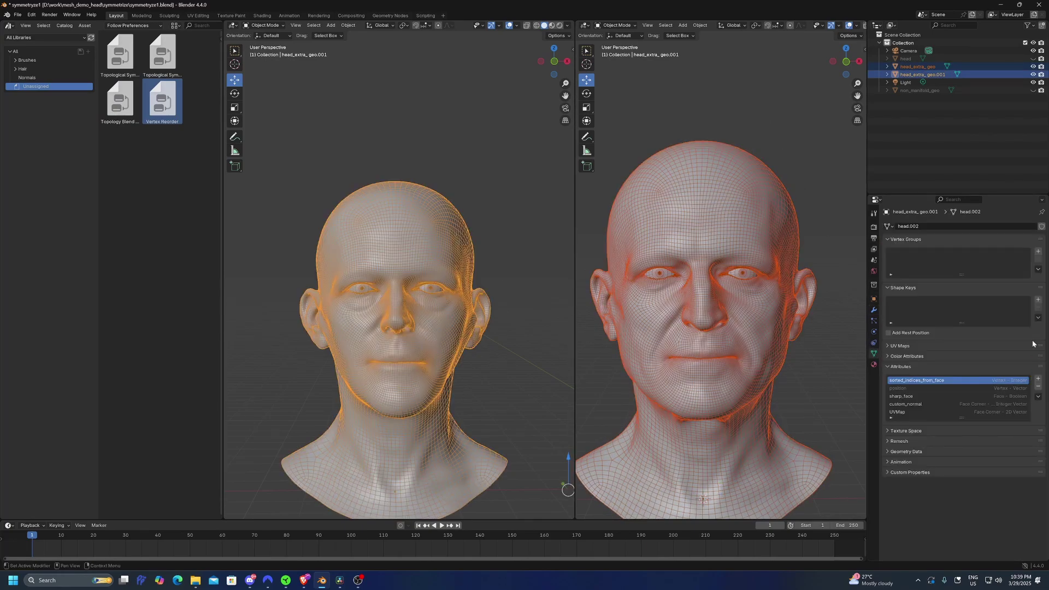
left_click(1039, 319)
left_click(1008, 354)
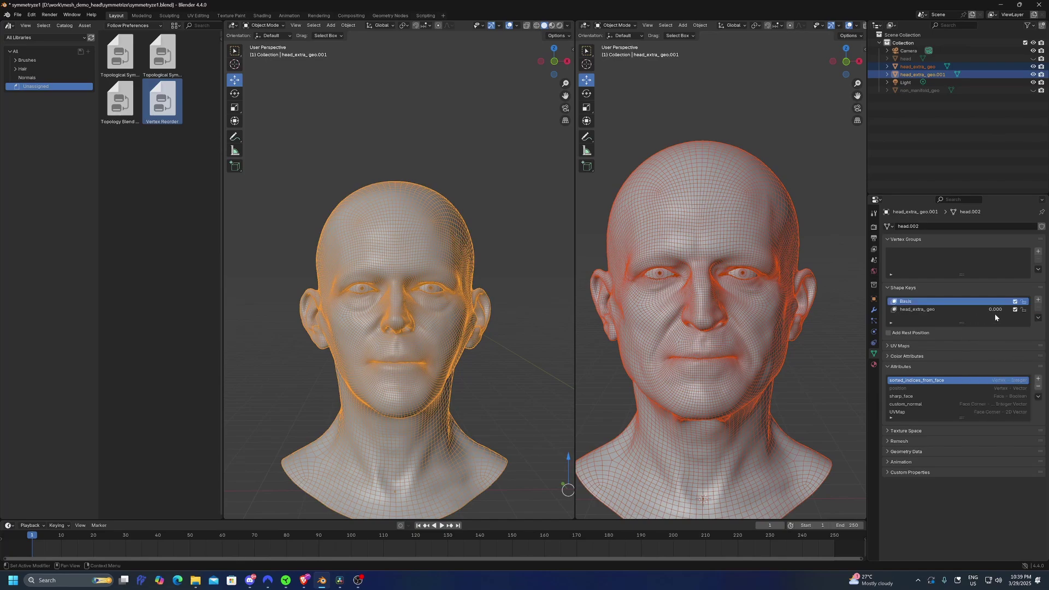
left_click_drag(995, 309, 1046, 335)
Step: Delete the head_extra_geo and Basis shape keys from head_extra_geo.001
left_click(909, 310)
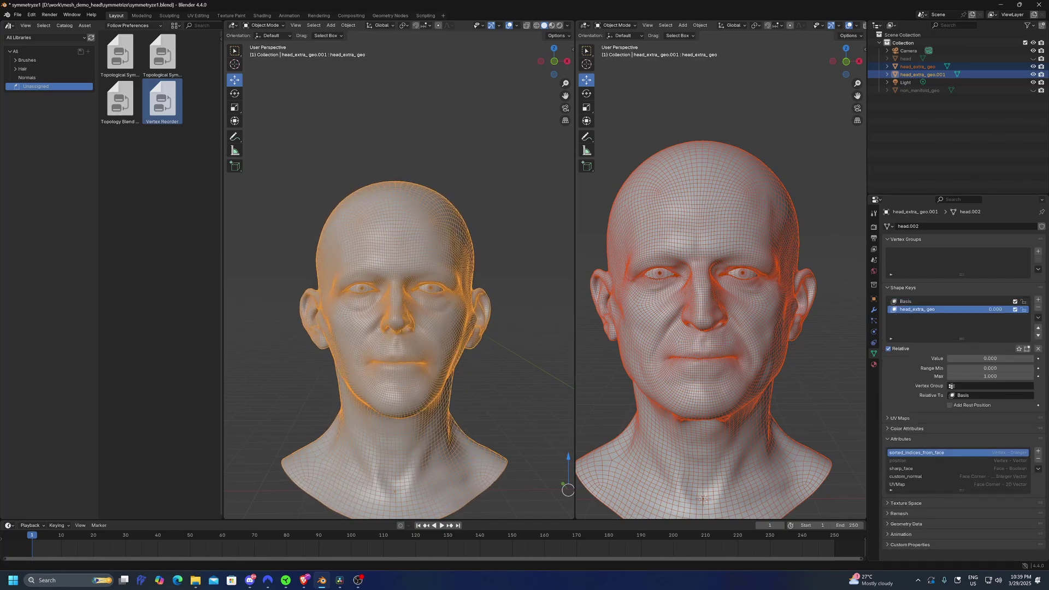
left_click(1039, 308)
left_click(1039, 308)
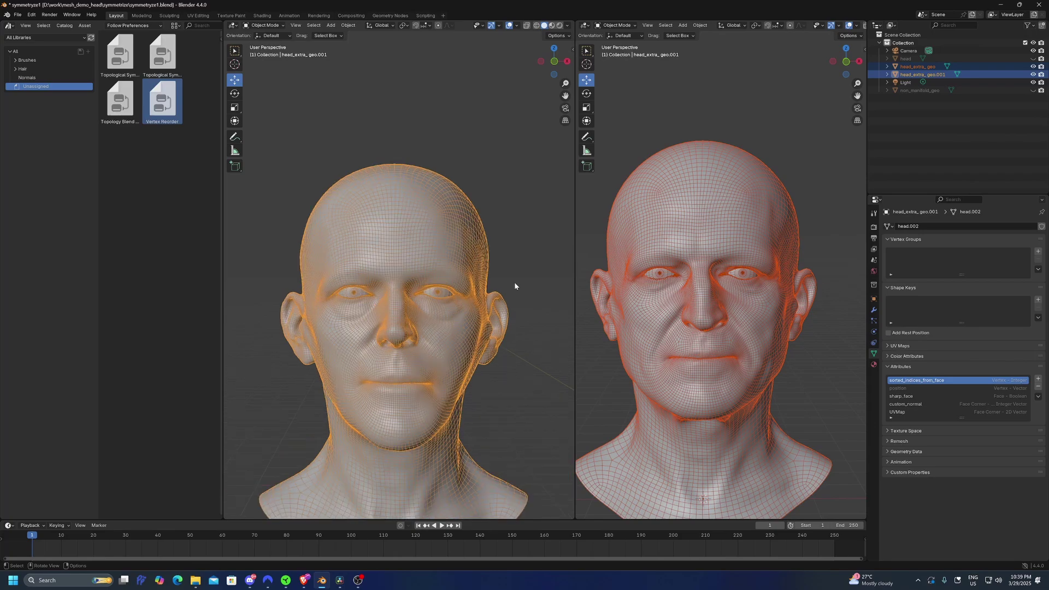
Step: Select only head_extra_geo.001 and enter Edit Mode on it
left_click(513, 284)
mouse_move(471, 304)
middle_mouse_down("shift")
mouse_move(489, 268)
mouse_move(470, 324)
middle_mouse_up("shift")
scroll(490, 273, "up", 2)
left_click(468, 321)
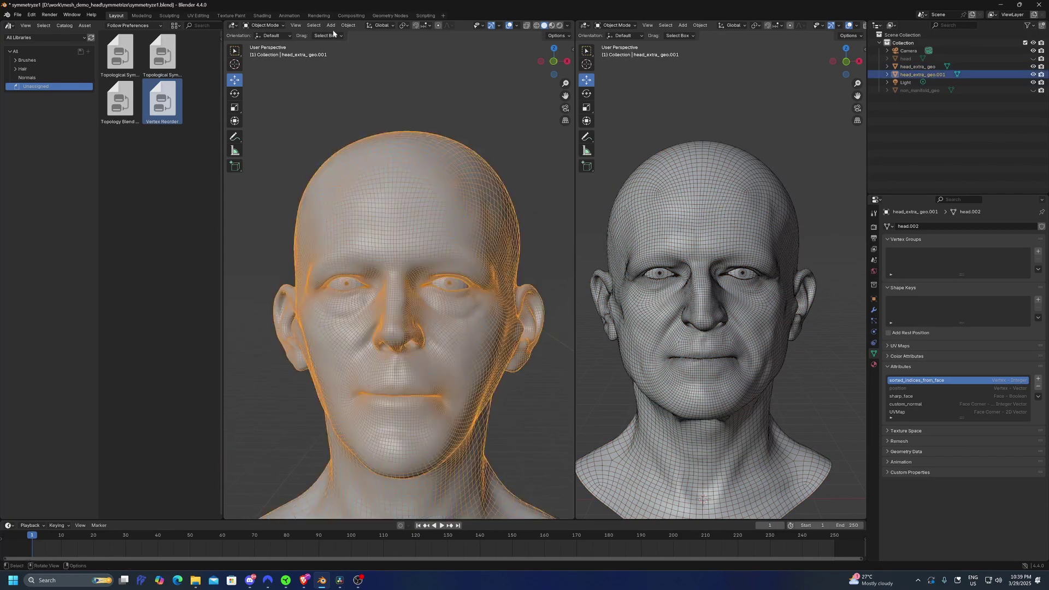
key("Tab")
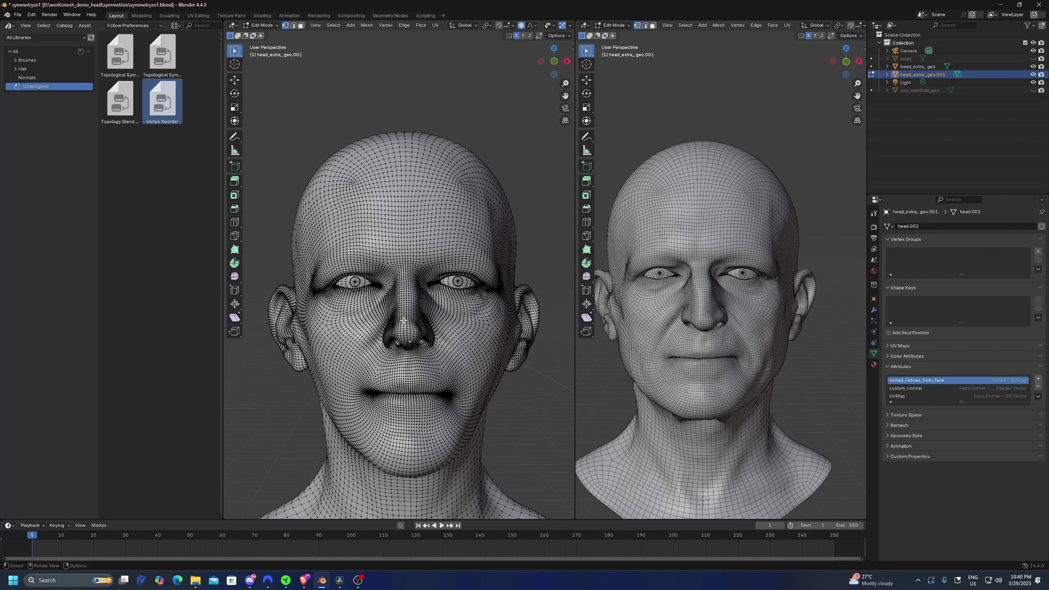
Step: Start Create Topology Mapping Attributes, pick two adjacent faces across the centre line of the nose bridge, and clear the picks
scroll(403, 321, "up", 5)
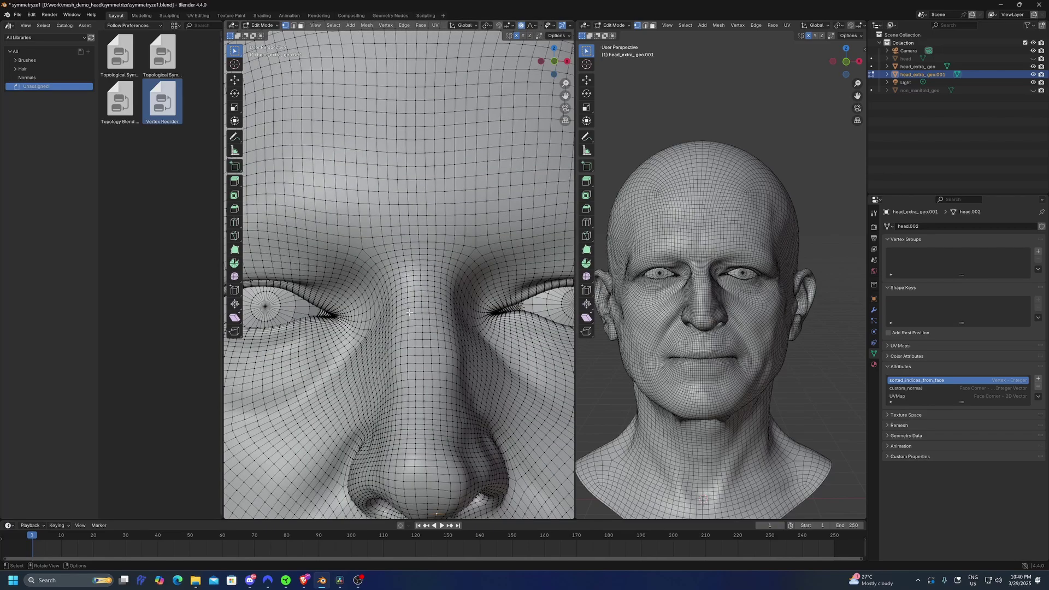
left_click(366, 25)
left_click(395, 228)
scroll(429, 237, "up", 3)
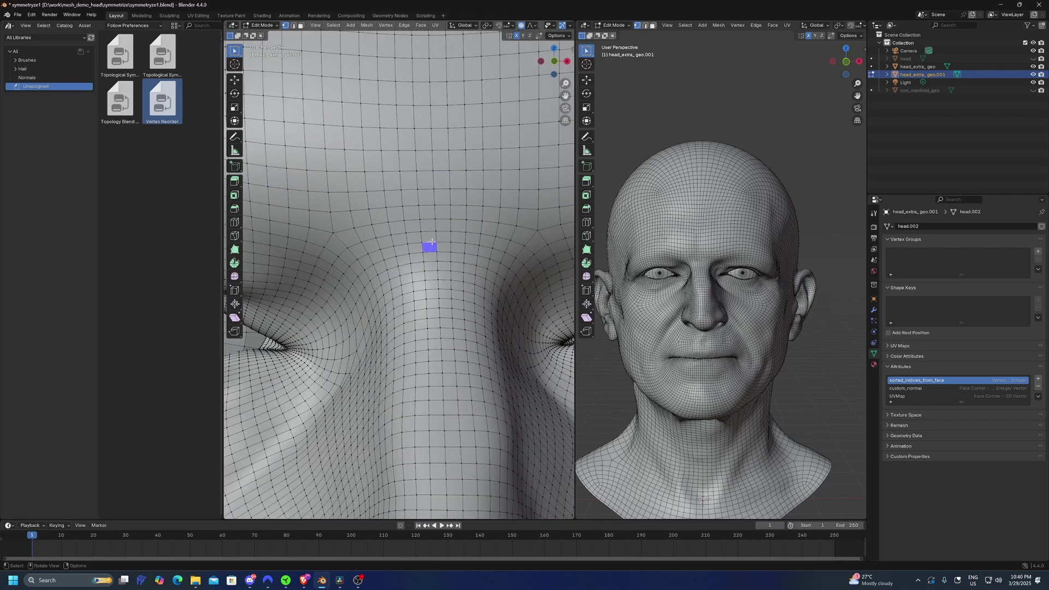
left_click(428, 237)
scroll(439, 236, "down", 4)
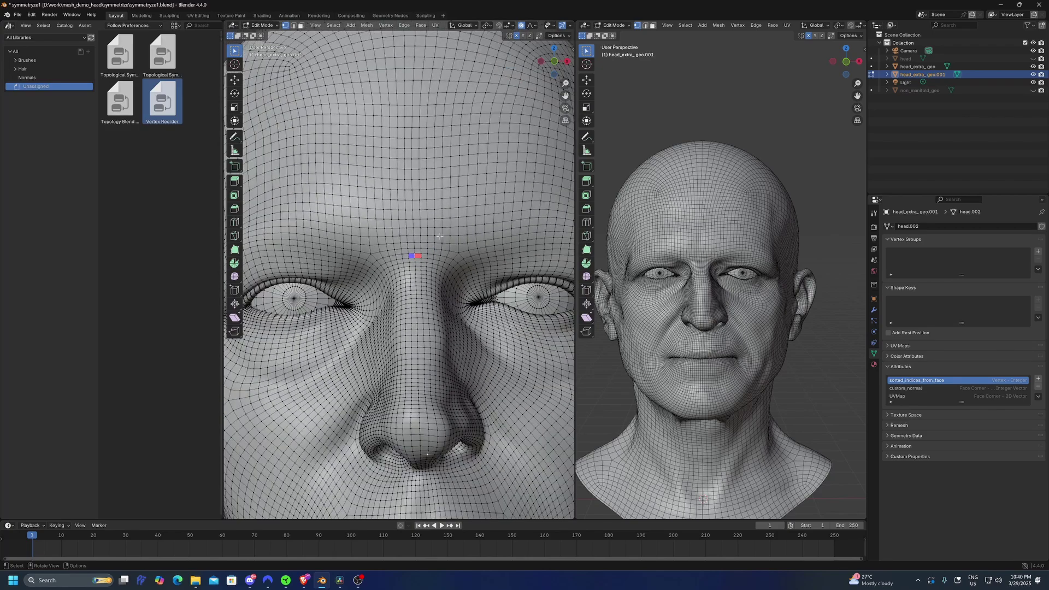
scroll(440, 236, "up", 5)
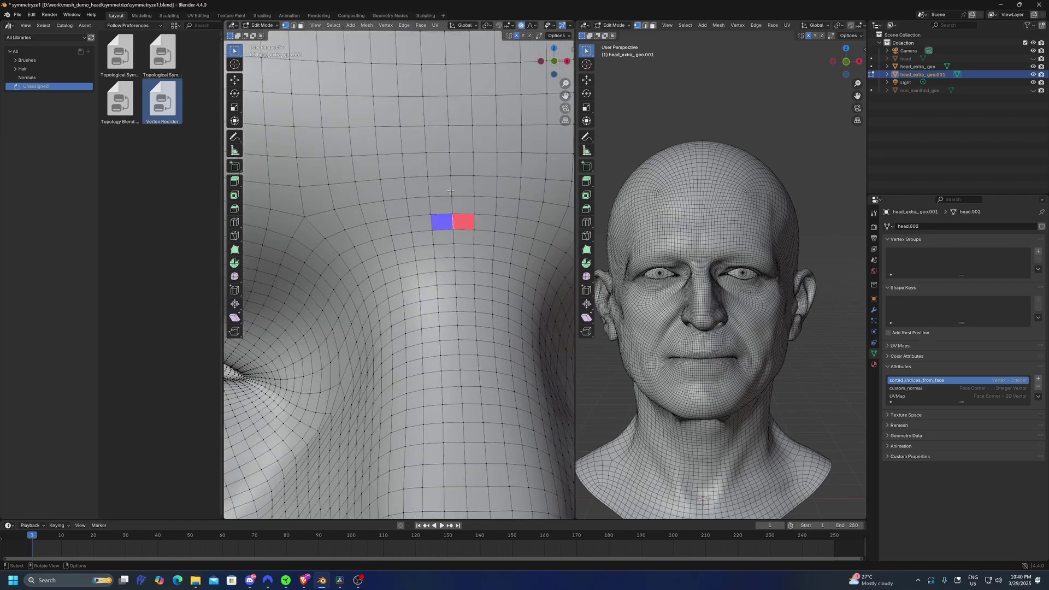
right_click(464, 221)
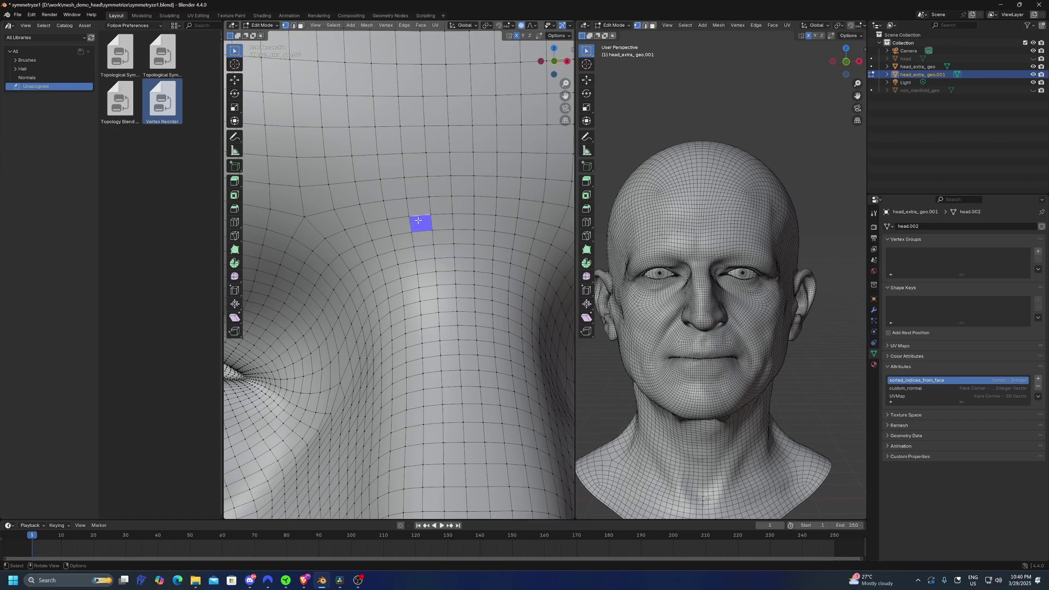
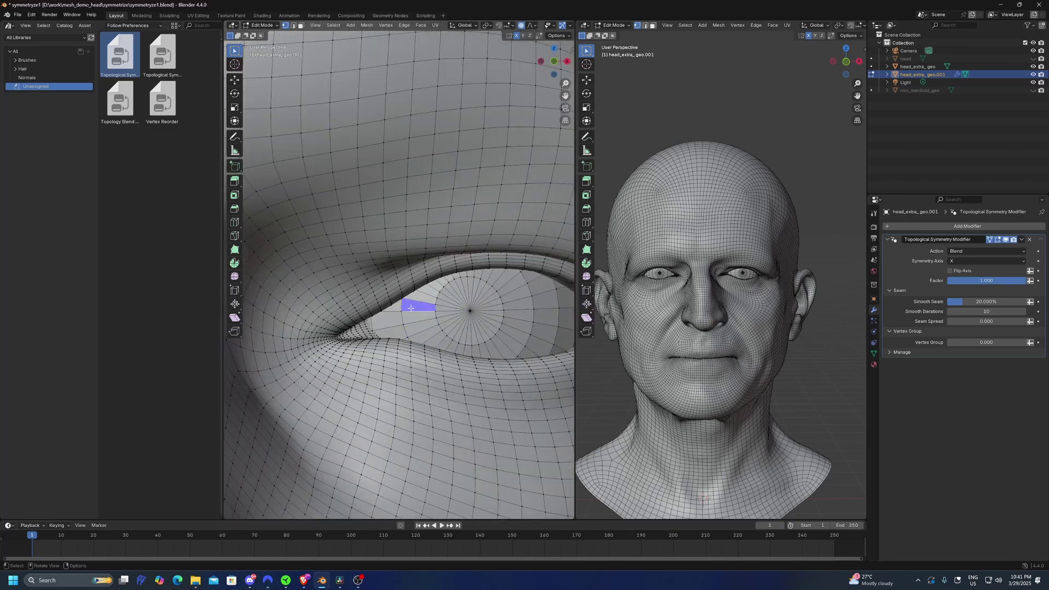
Step: Create topology mapping attributes for the eyeballs by matching the picked eye face with a face on the opposite eye
scroll(410, 303, "down", 5)
middle_click_drag(410, 285, 550, 267, "shift")
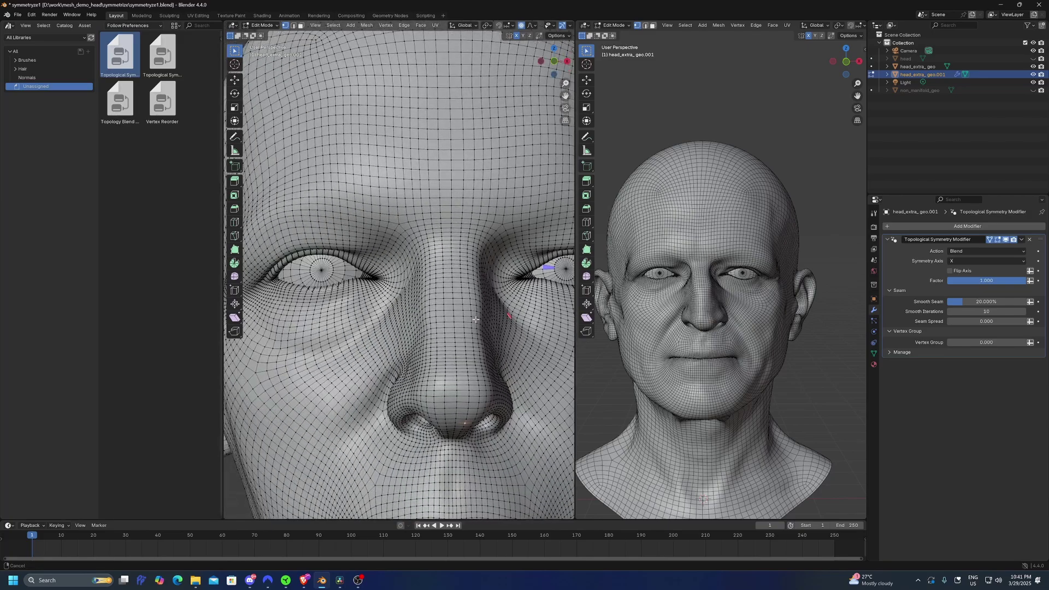
scroll(347, 276, "up", 2)
middle_click_drag(347, 279, 289, 294, "shift")
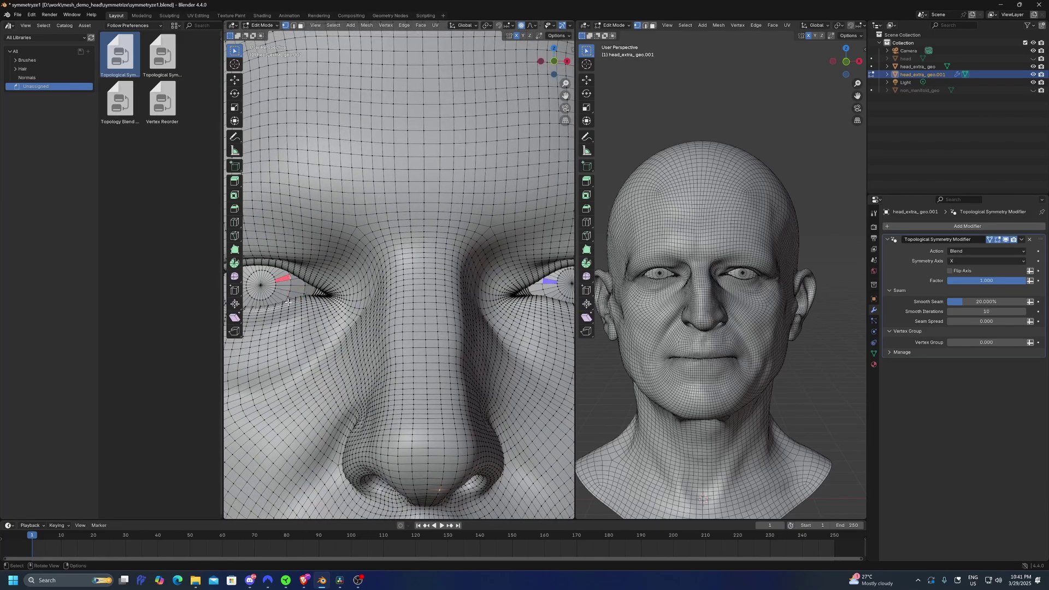
Step: Vary the Topological Symmetry factor to examine the eyes, and undo the eyeball mapping
mouse_move(987, 281)
left_mouse_down()
mouse_move(923, 281)
mouse_move(986, 280)
left_mouse_up()
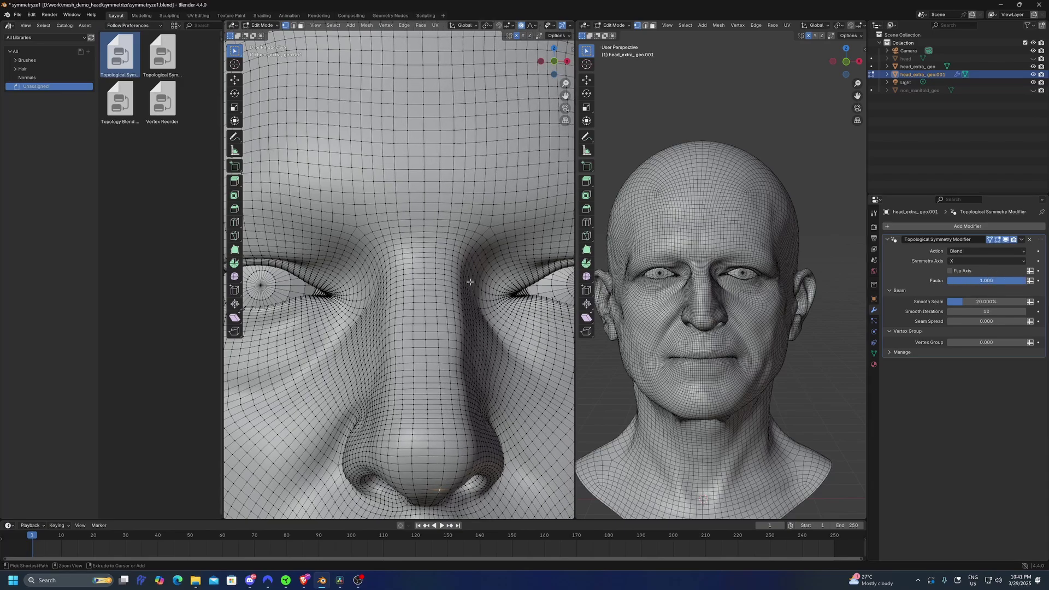
scroll(470, 282, "down", 3)
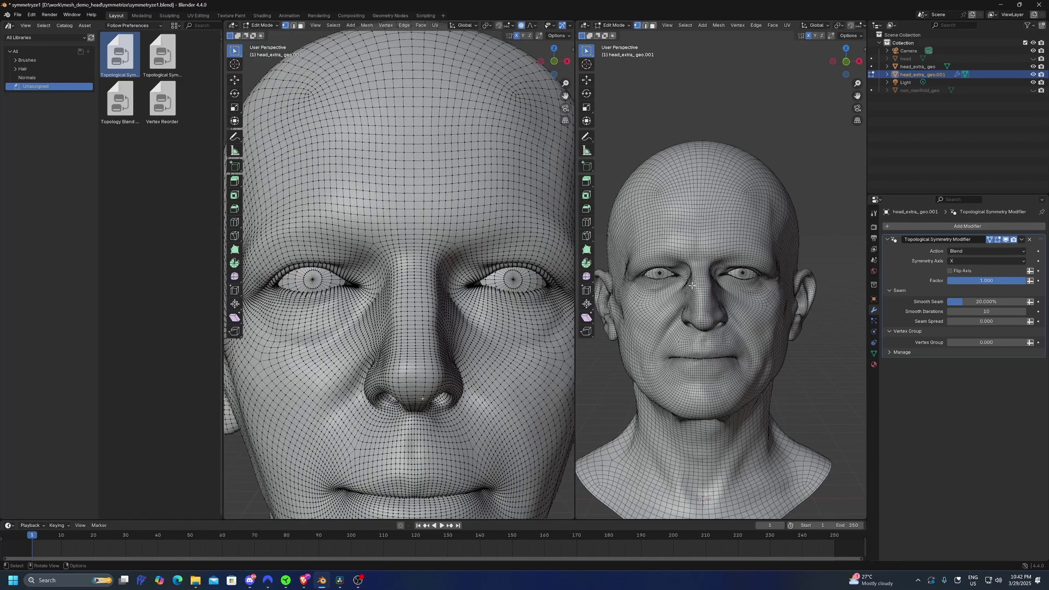
key("ctrl+z")
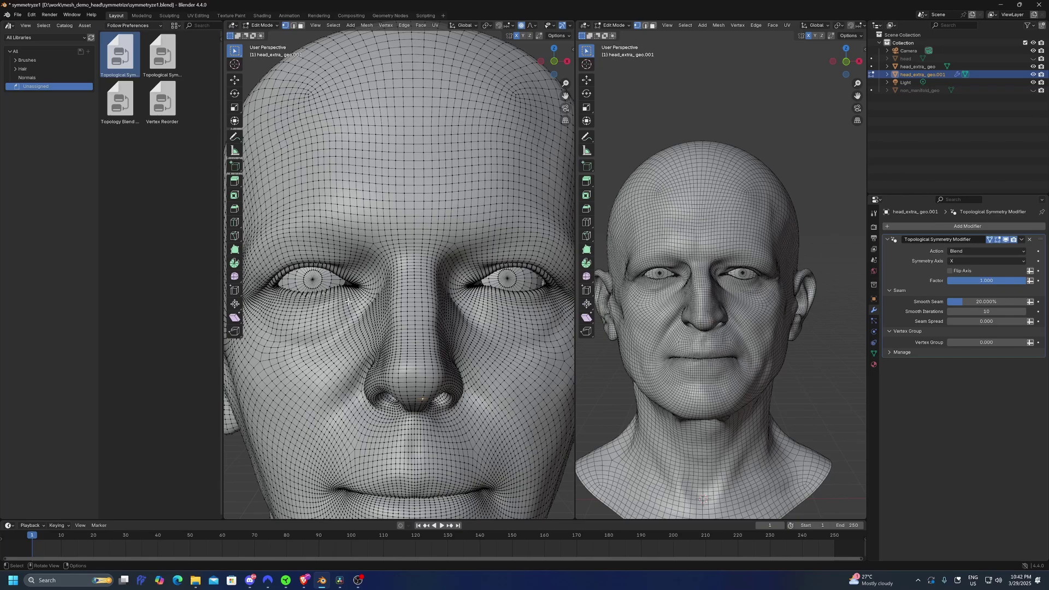
Step: Restart Create Topology Mapping Attributes and pick the face beside the iris on the inner side of one eyeball
scroll(497, 306, "up", 3)
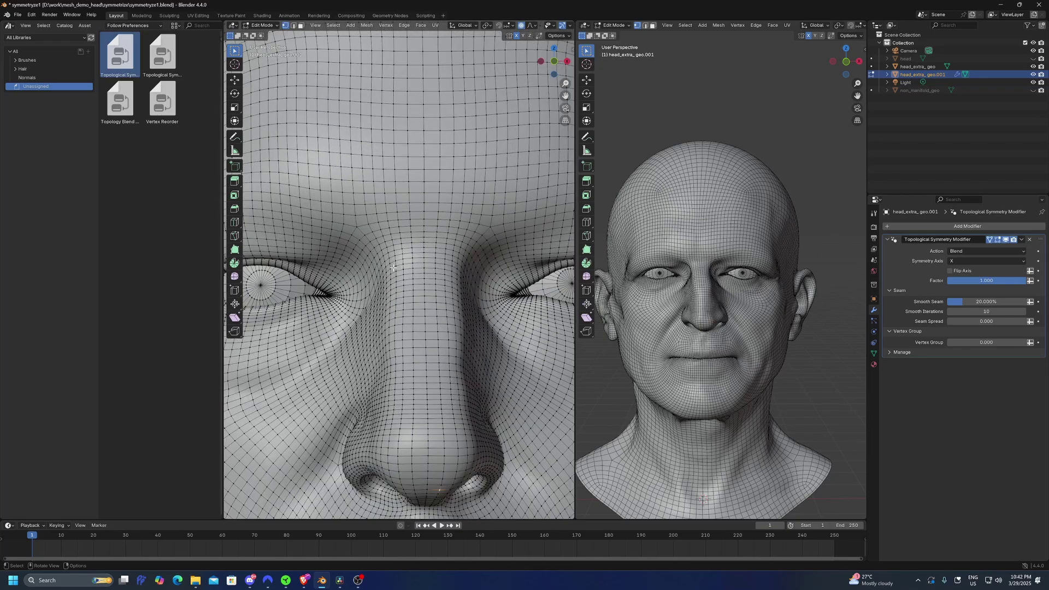
scroll(497, 306, "down", 1)
scroll(497, 306, "up", 2)
left_click(383, 24)
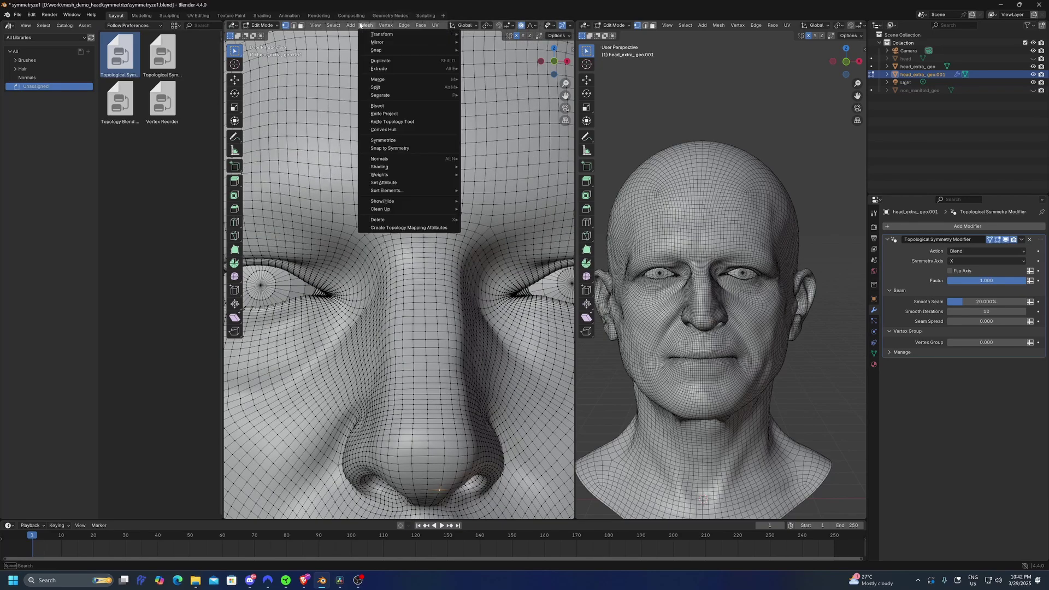
middle_click_drag(472, 268, 313, 289, "shift")
scroll(313, 289, "up", 3)
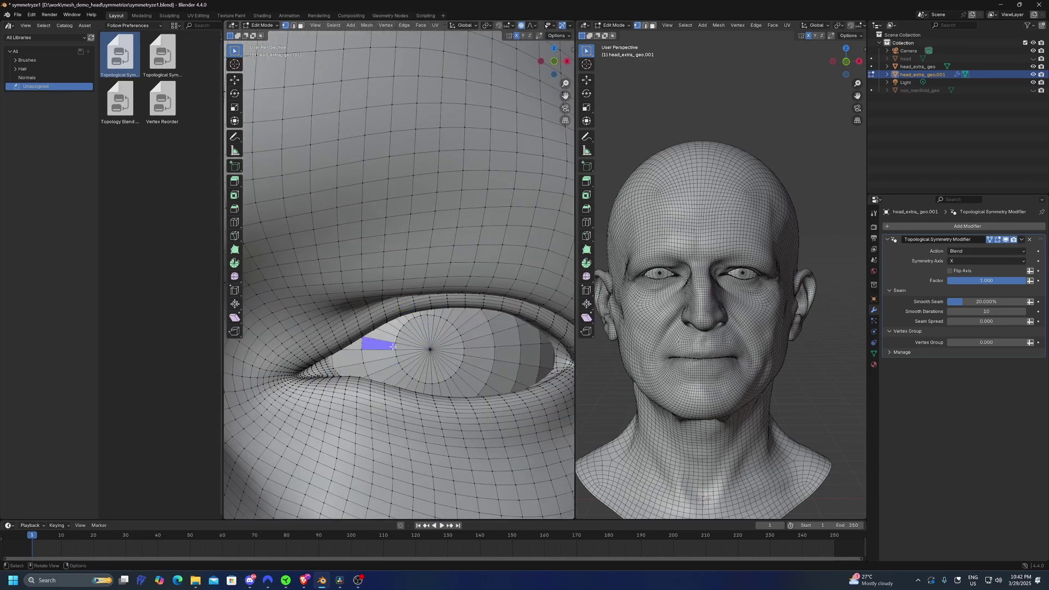
left_click(385, 346)
Step: Pick the mirrored inner face on the opposite eyeball as the matching face for the topology mapping
scroll(367, 350, "down", 6)
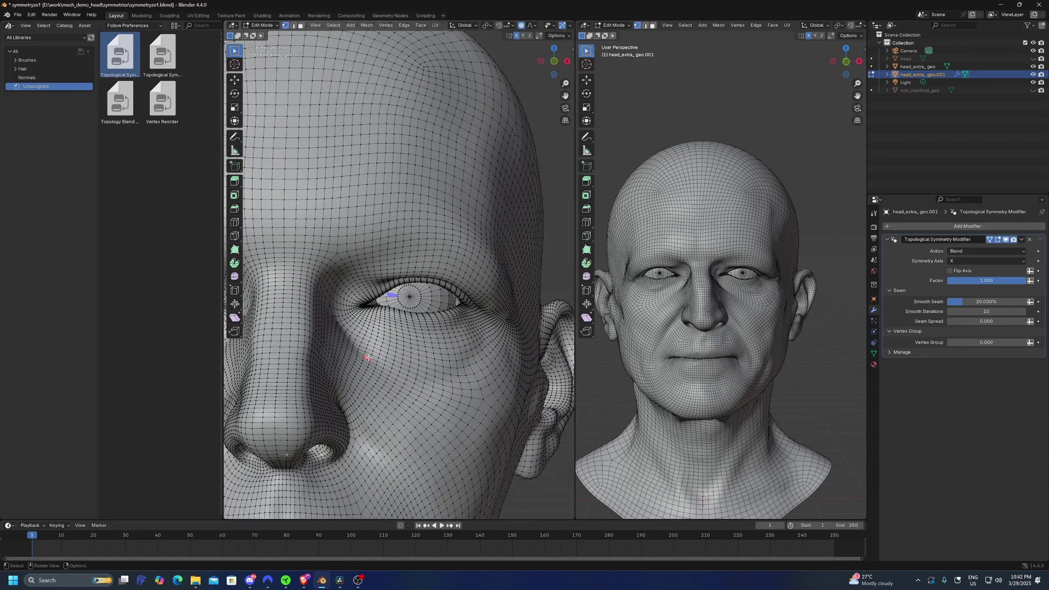
middle_click_drag(370, 356, 611, 349, "shift")
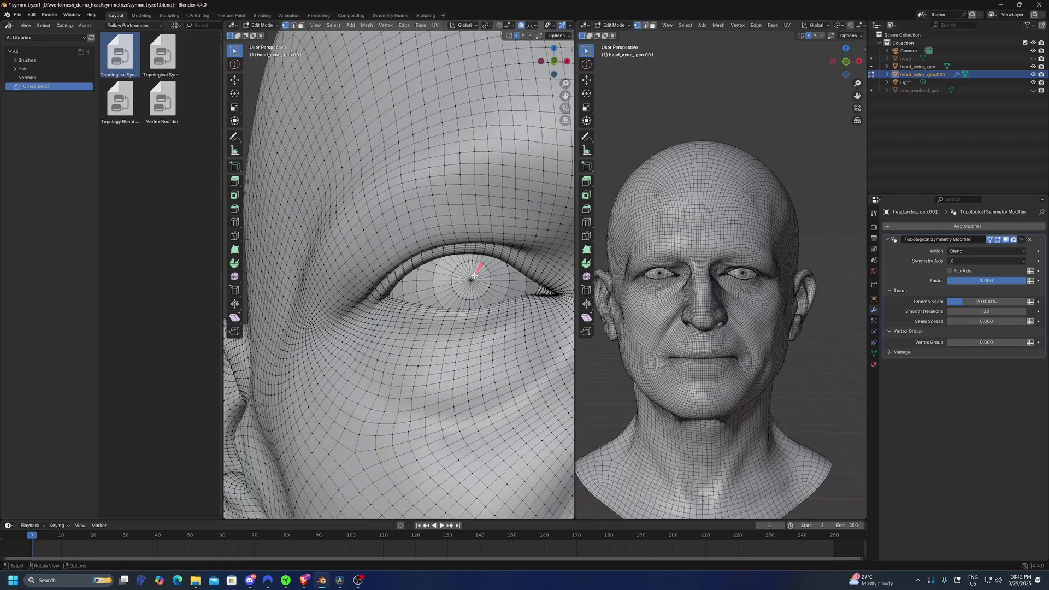
left_click_drag(490, 278, 508, 277)
scroll(506, 278, "down", 6)
middle_click_drag(441, 318, 432, 320)
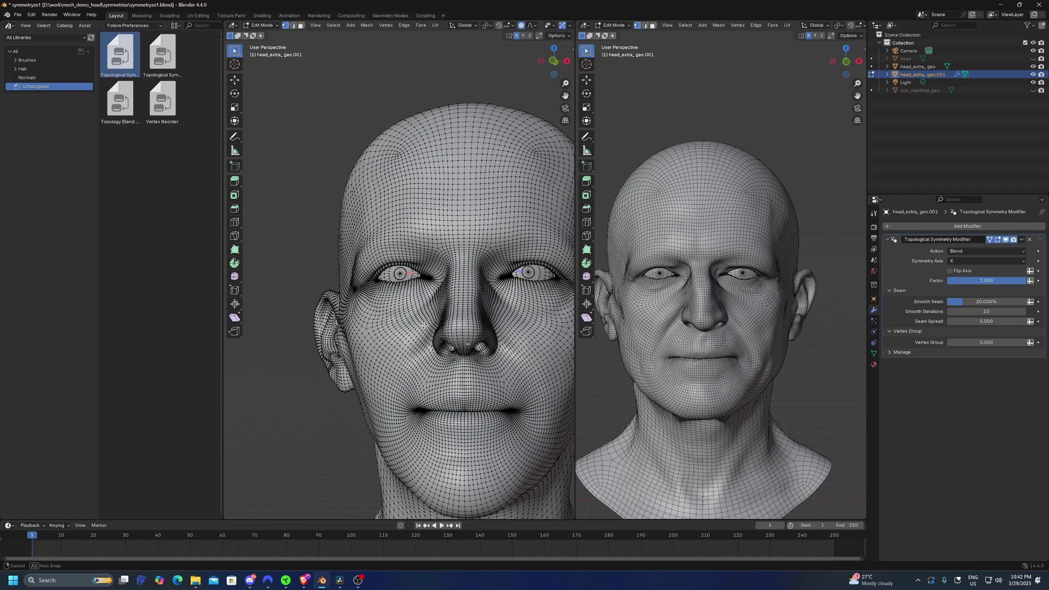
Step: Vary the Topological Symmetry factor, ending at 1.000, and examine the symmetry of the eyes and whole head
scroll(433, 319, "up", 1)
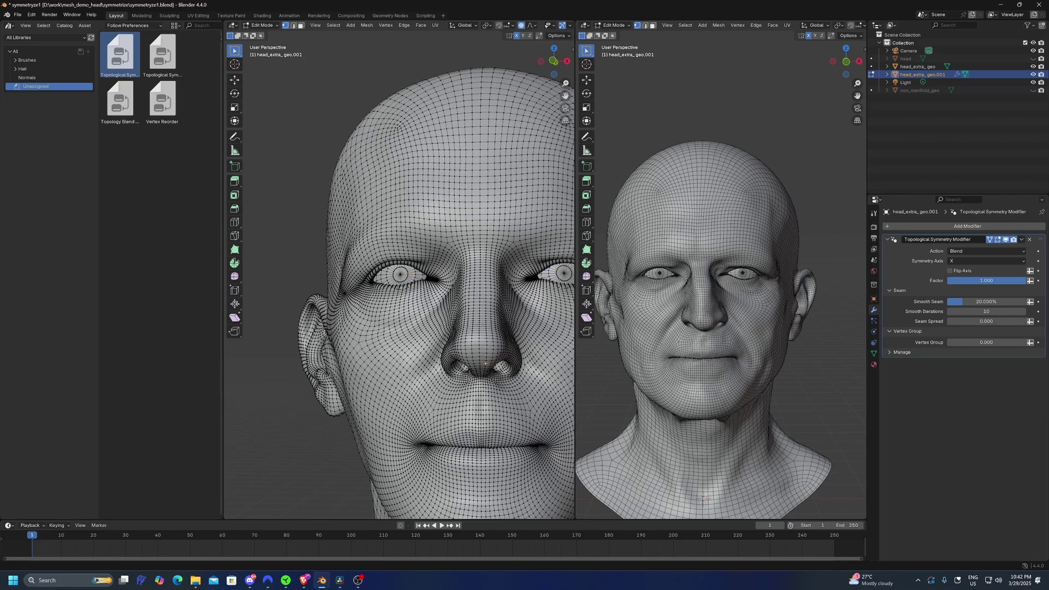
left_click_drag(986, 280, 1025, 281)
scroll(455, 274, "down", 4)
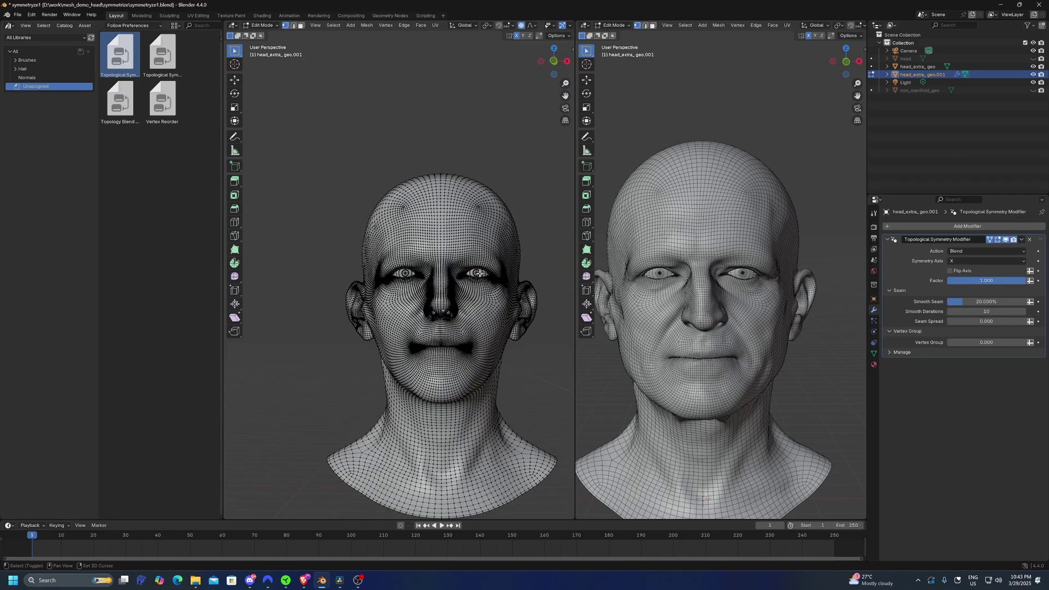
scroll(457, 279, "up", 2)
Step: Leave Edit Mode, deselect the head, and set the Topological Symmetry action to Flip, varying the factor and ending at 1.000
key("Tab")
left_click(435, 146)
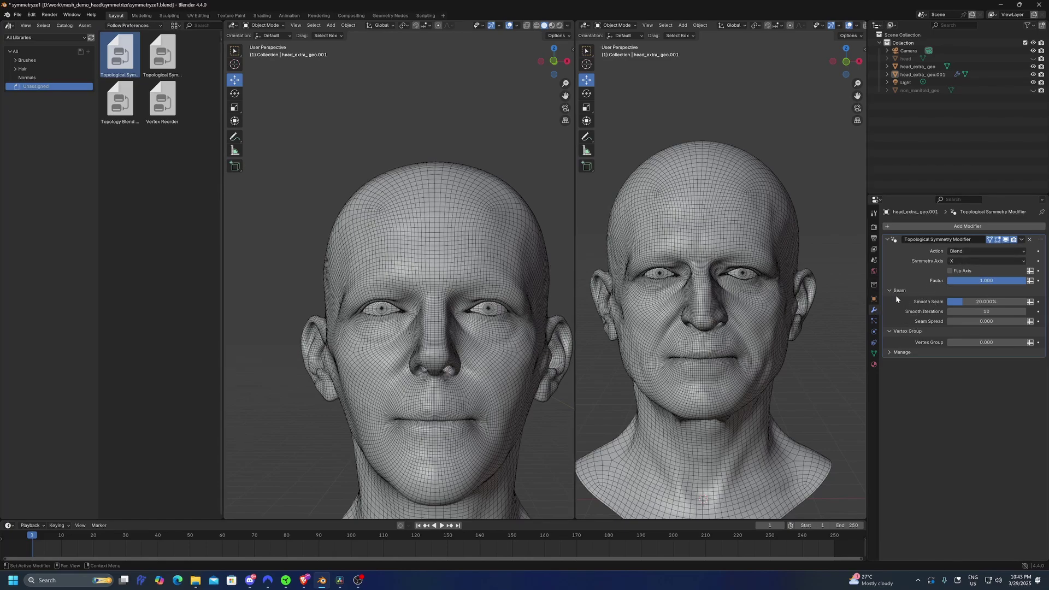
left_click(972, 251)
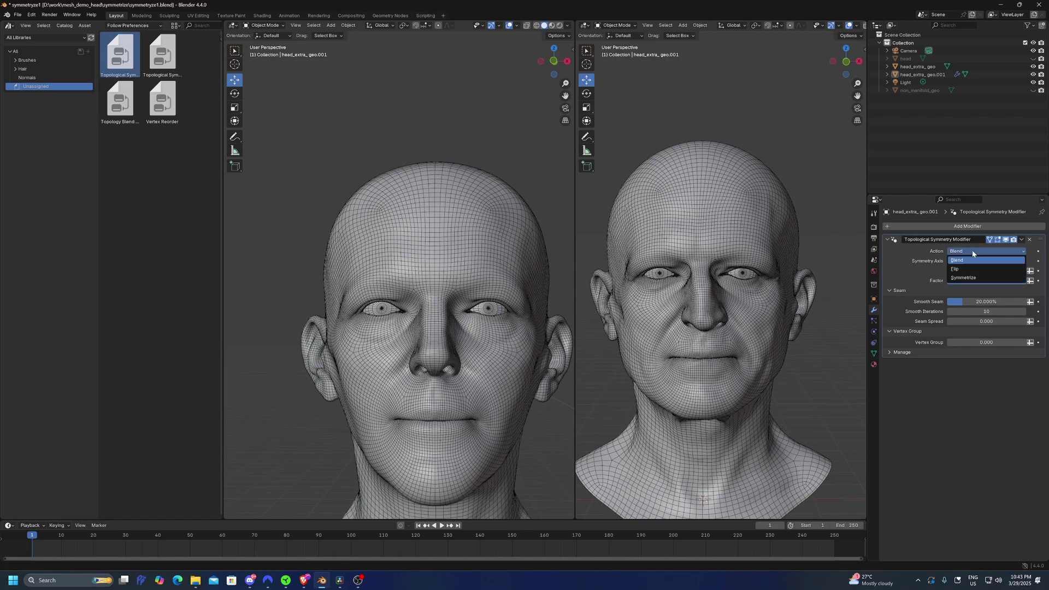
left_click(962, 268)
mouse_move(1004, 283)
left_mouse_down()
mouse_move(929, 283)
mouse_move(1004, 283)
left_mouse_up()
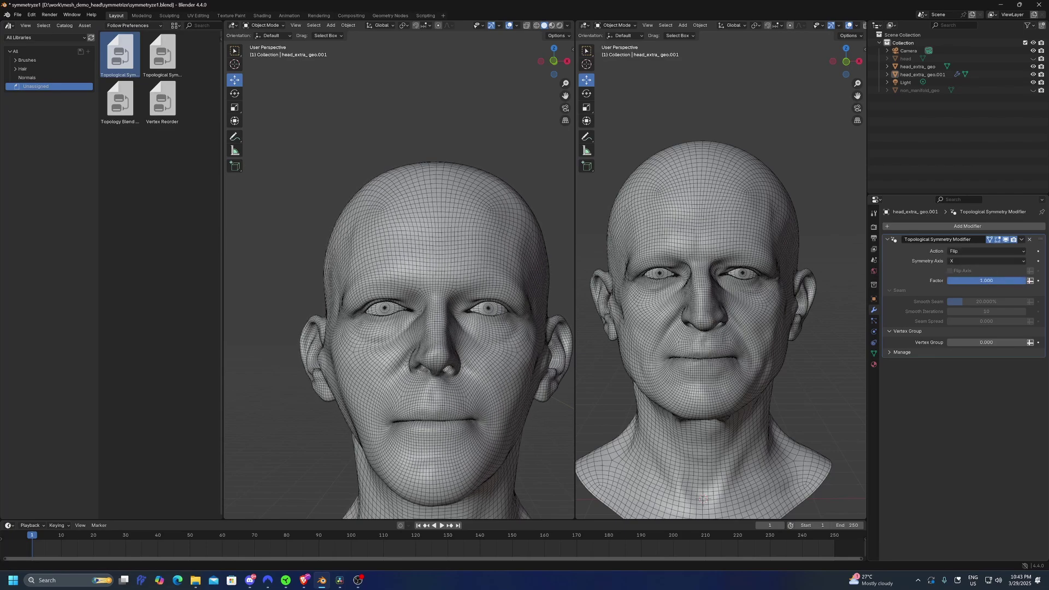
Step: Set the Topological Symmetry action to Symmetrize and vary the factor, ending at 1.000
left_click(970, 252)
left_click(964, 278)
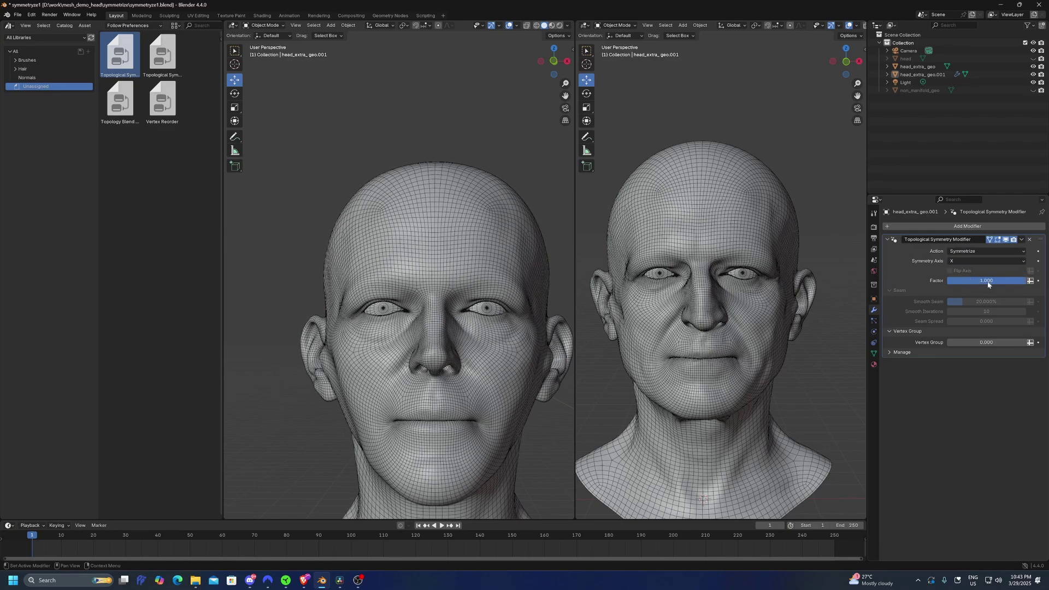
left_click_drag(948, 280, 1025, 280)
Step: Try the Y symmetry axis on the modifier, and return the axis to X
left_click(953, 260)
left_click(957, 277)
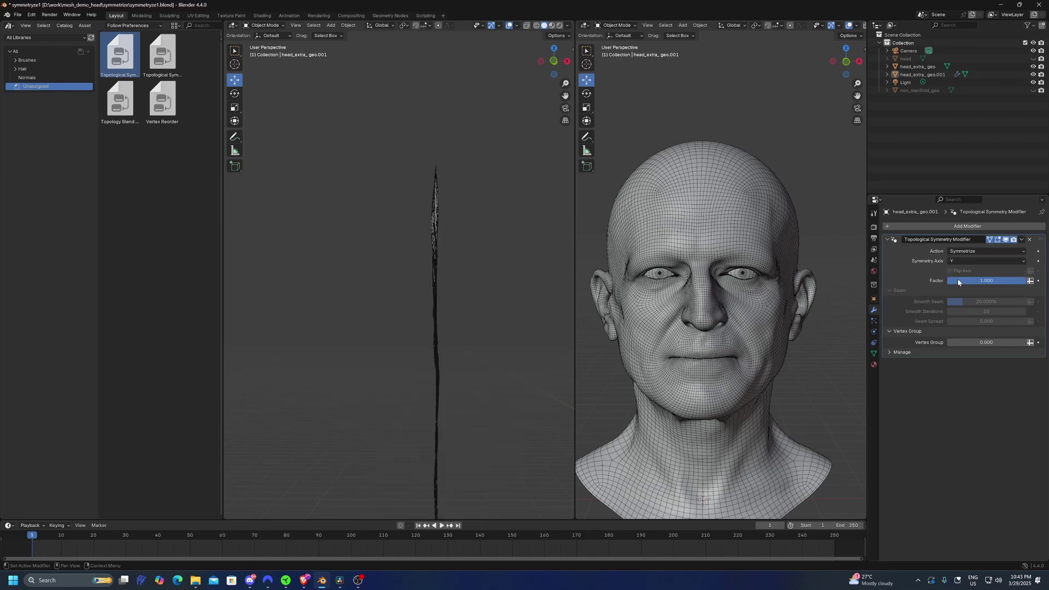
left_click(958, 261)
left_click(954, 267)
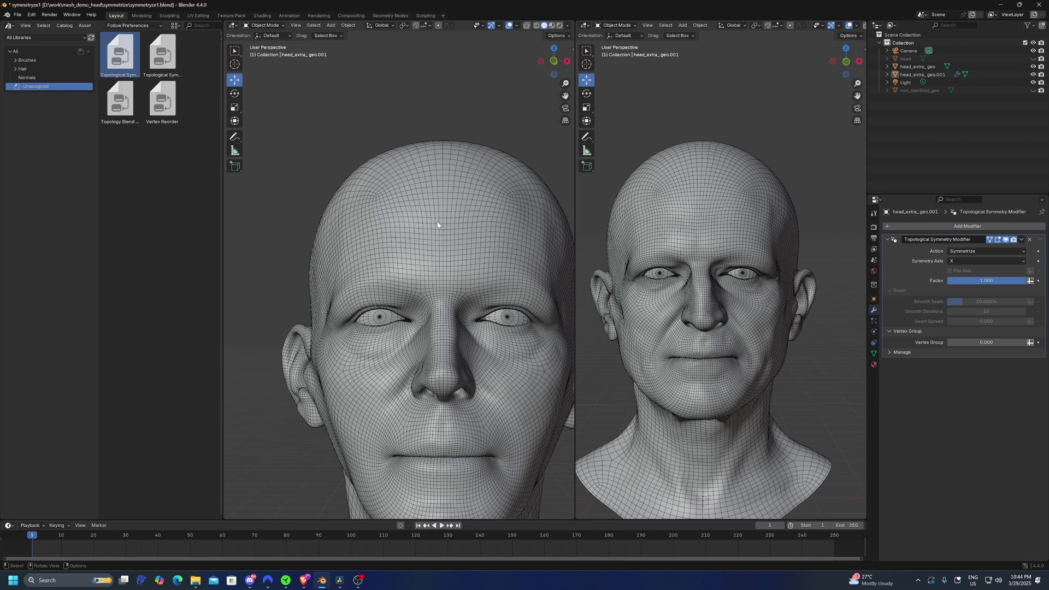
Step: Set the modifier's action back to Blend, enable Flip Axis, and examine the face up close
left_click(972, 262)
left_click(964, 252)
left_click(964, 260)
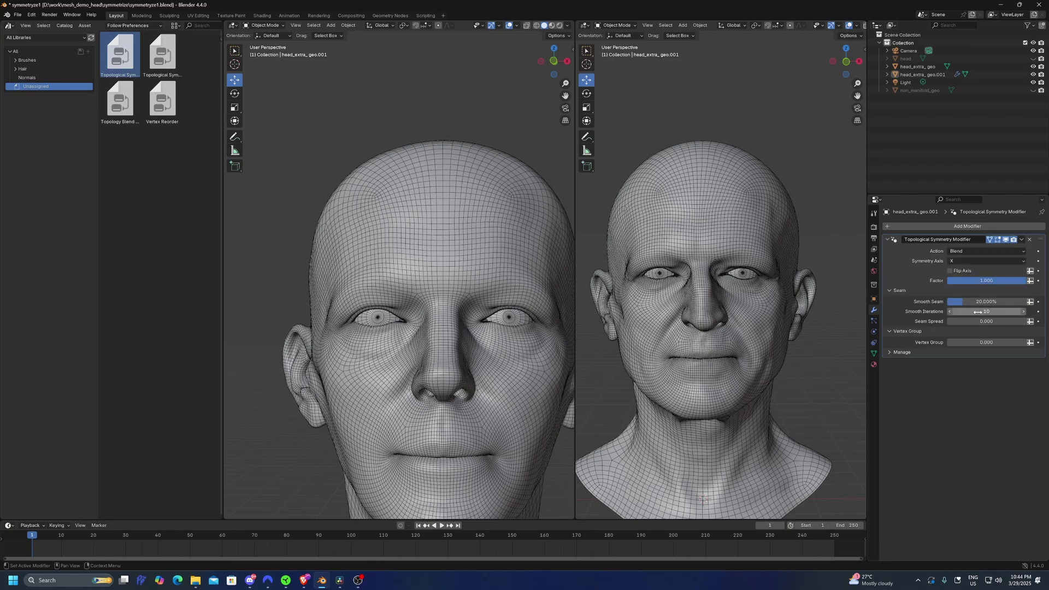
left_click(963, 272)
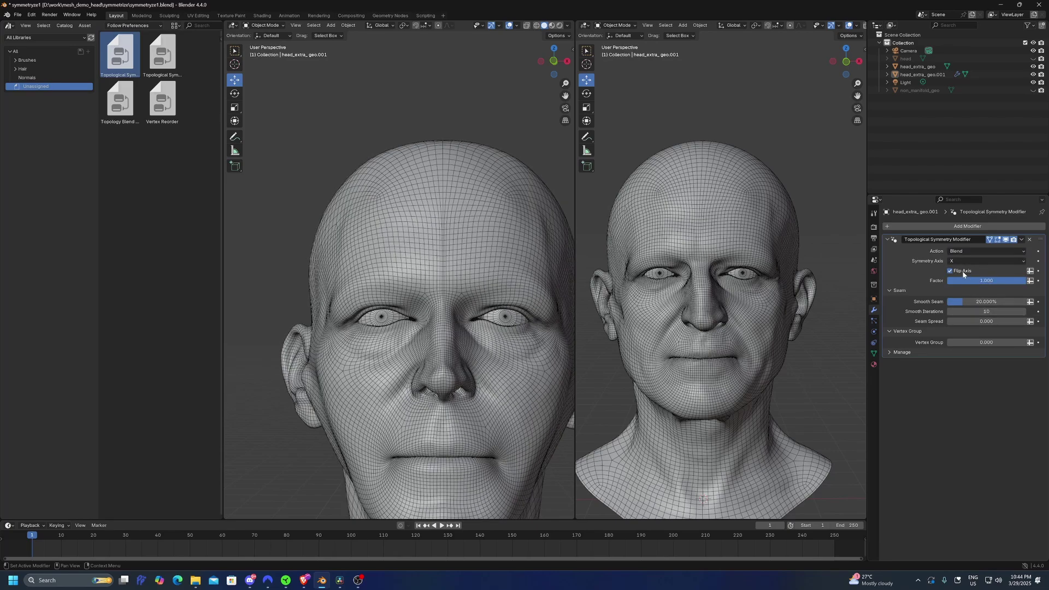
scroll(488, 263, "down", 2)
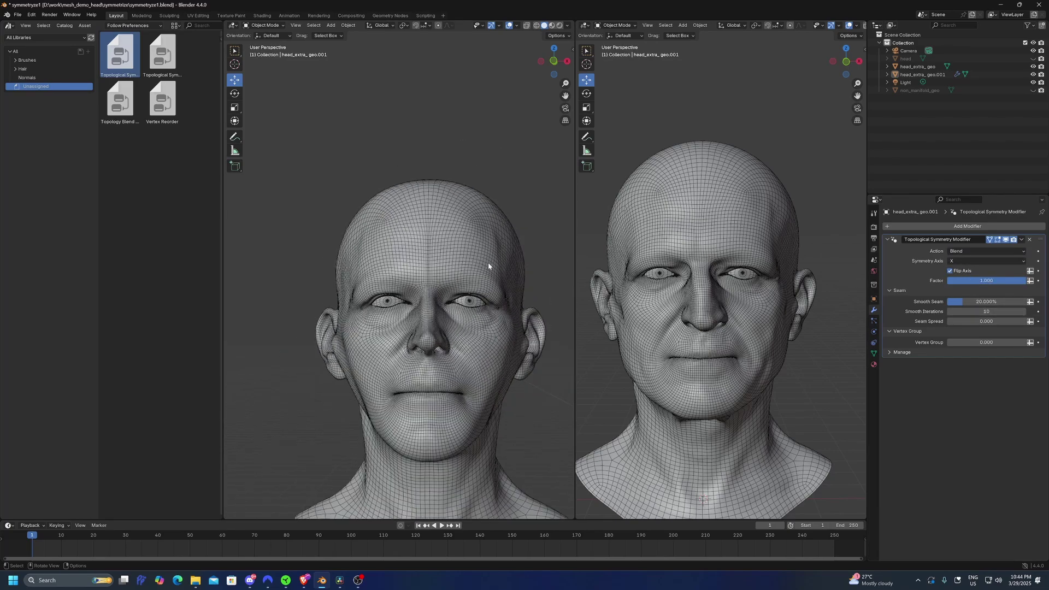
middle_click_drag(489, 298, 471, 257, "shift")
scroll(471, 257, "up", 2)
scroll(419, 163, "up", 1)
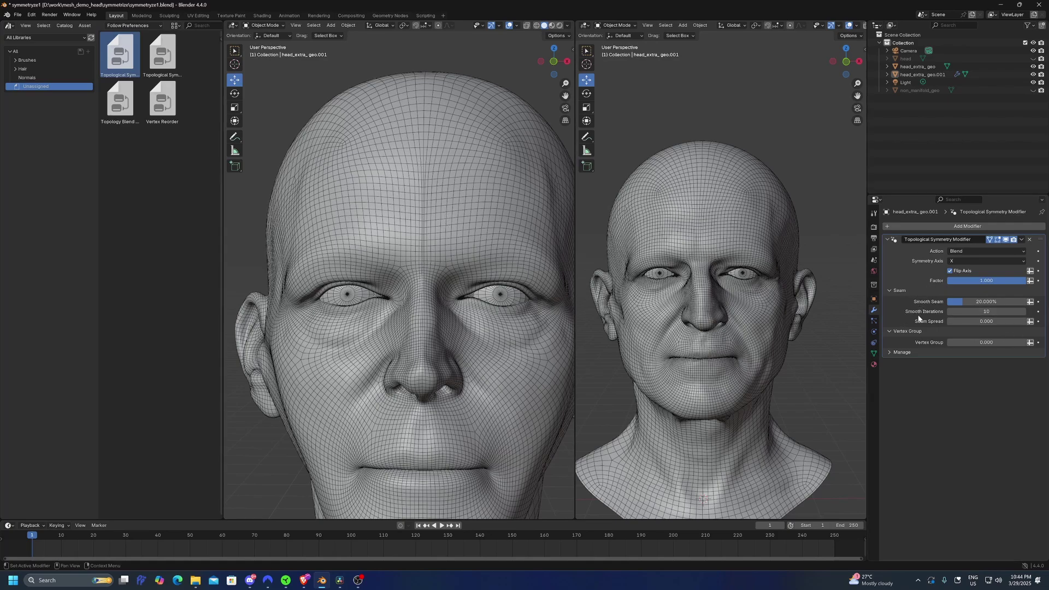
Step: Raise the seam smoothing to a Smooth Seam of 100% and 20 Smooth Iterations
left_click_drag(961, 300, 1025, 301)
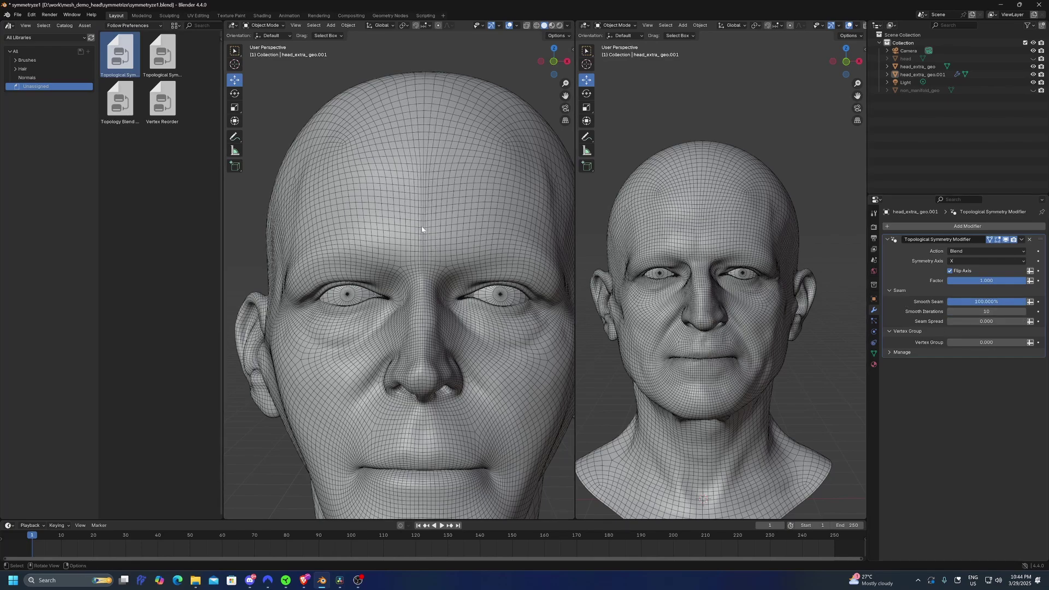
left_click(1024, 311)
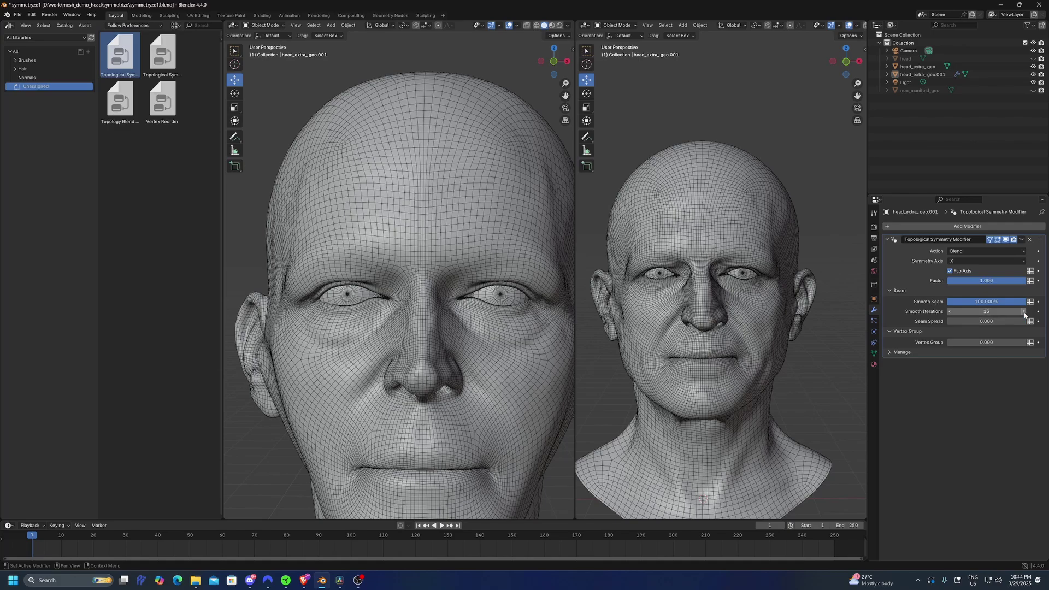
left_click(1024, 312)
left_click(1024, 311)
left_click(1024, 311)
left_click(1024, 312)
left_click(1023, 312)
left_click(1024, 311)
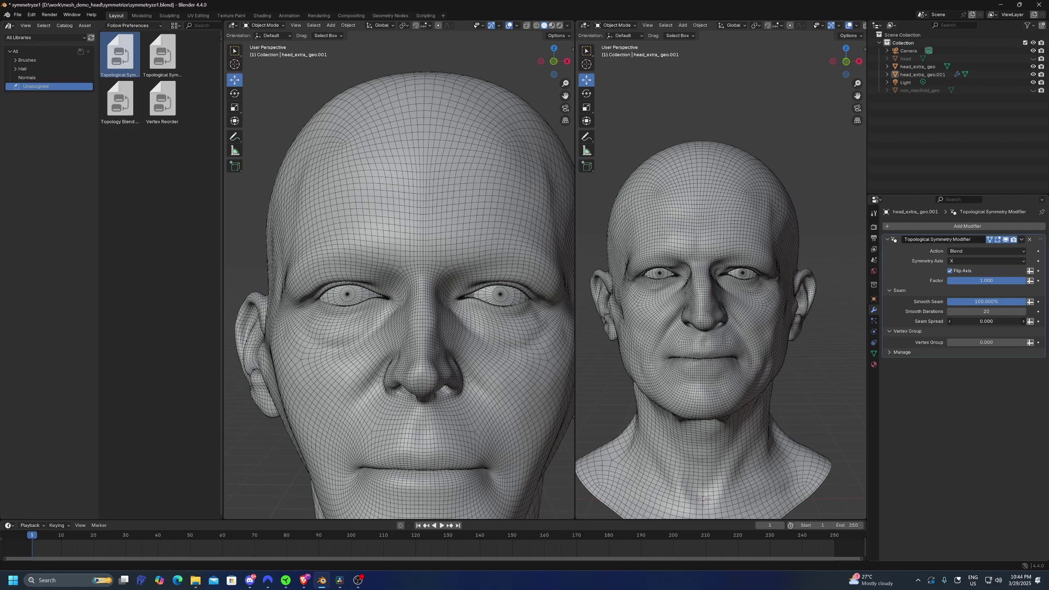
Step: Vary the Seam Spread, ending at 1.500, and compare the centre line with Smooth Seam at 1% and 100%
left_click_drag(987, 321, 1033, 321)
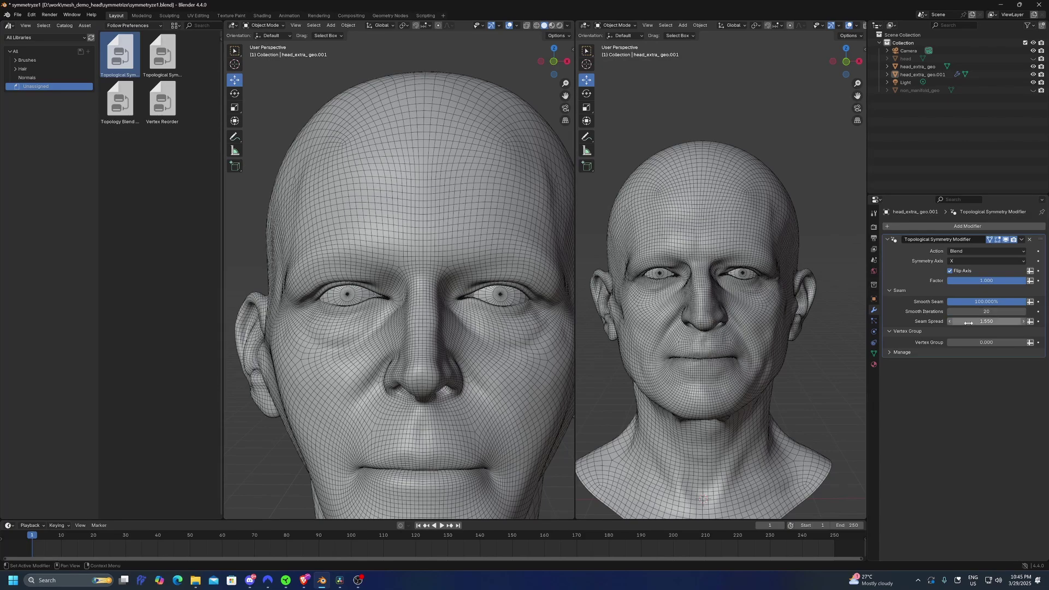
left_click_drag(968, 322, 962, 322)
double_click(969, 303)
type("1")
key("Return")
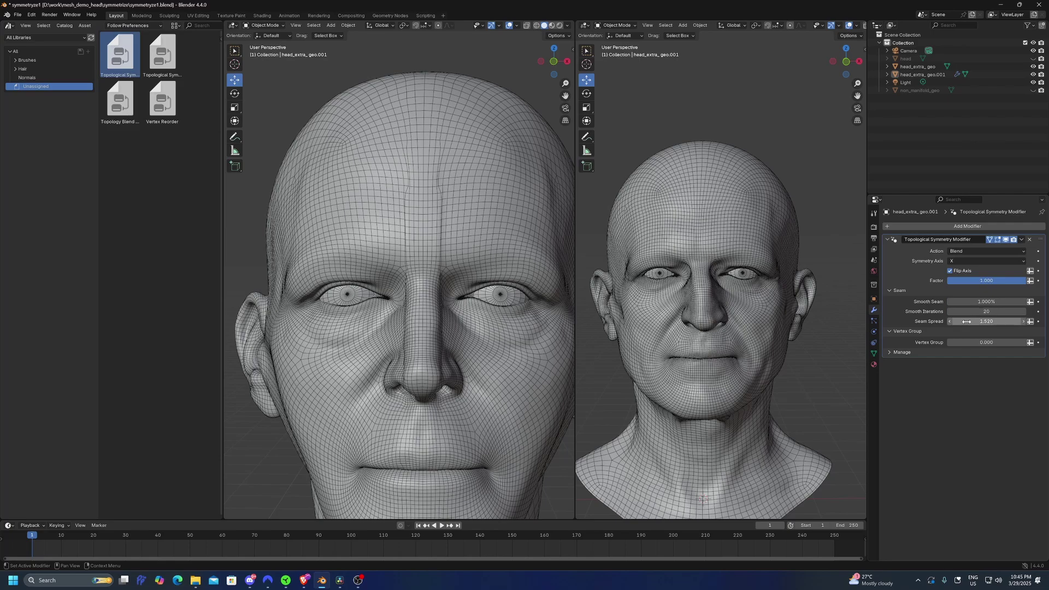
mouse_move(967, 321)
left_mouse_down()
mouse_move(1038, 321)
mouse_move(1005, 321)
mouse_move(978, 302)
mouse_move(1026, 301)
mouse_move(956, 322)
left_mouse_up()
Step: Try pulling a vertex on each side of the forehead in Edit Mode with proportional editing, cancel both moves, and return to Object Mode
scroll(525, 269, "down", 3)
mouse_move(479, 276)
middle_mouse_down()
mouse_move(465, 277)
mouse_move(476, 275)
mouse_move(464, 265)
middle_mouse_up()
left_click(462, 261)
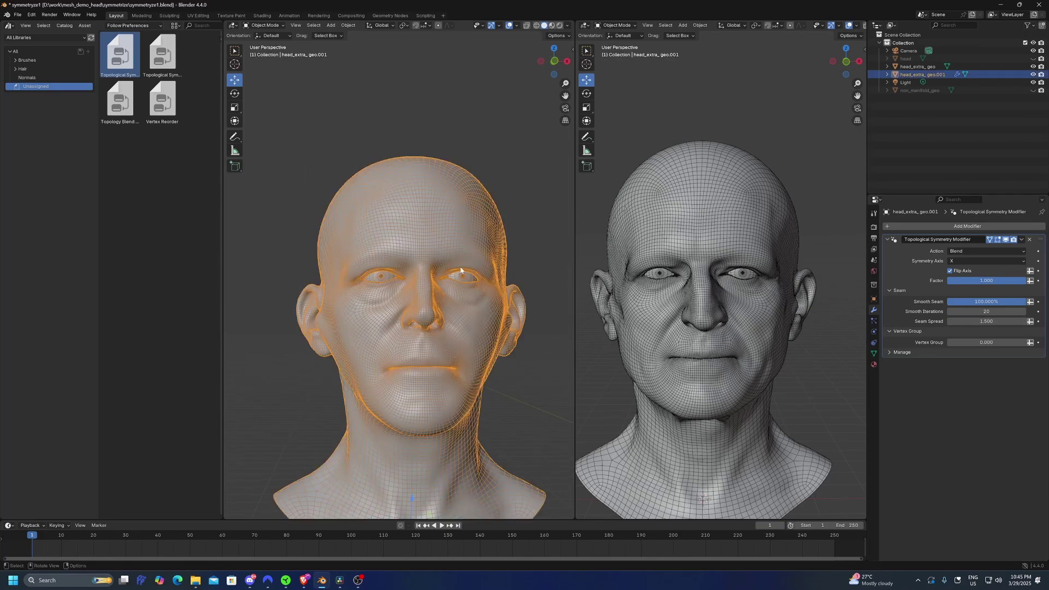
scroll(463, 261, "up", 3)
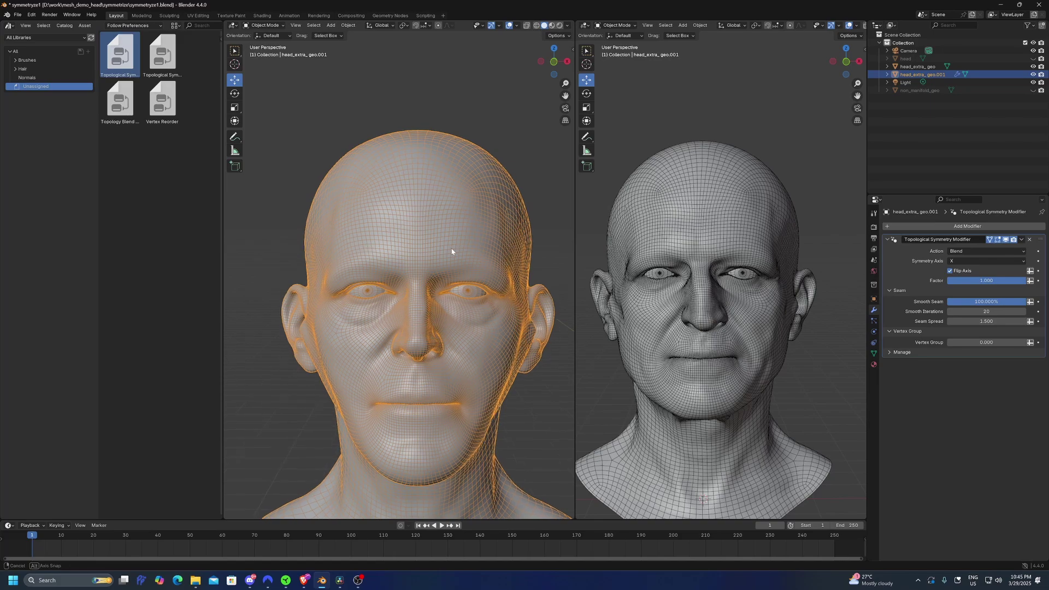
scroll(461, 241, "up", 2)
key("Tab")
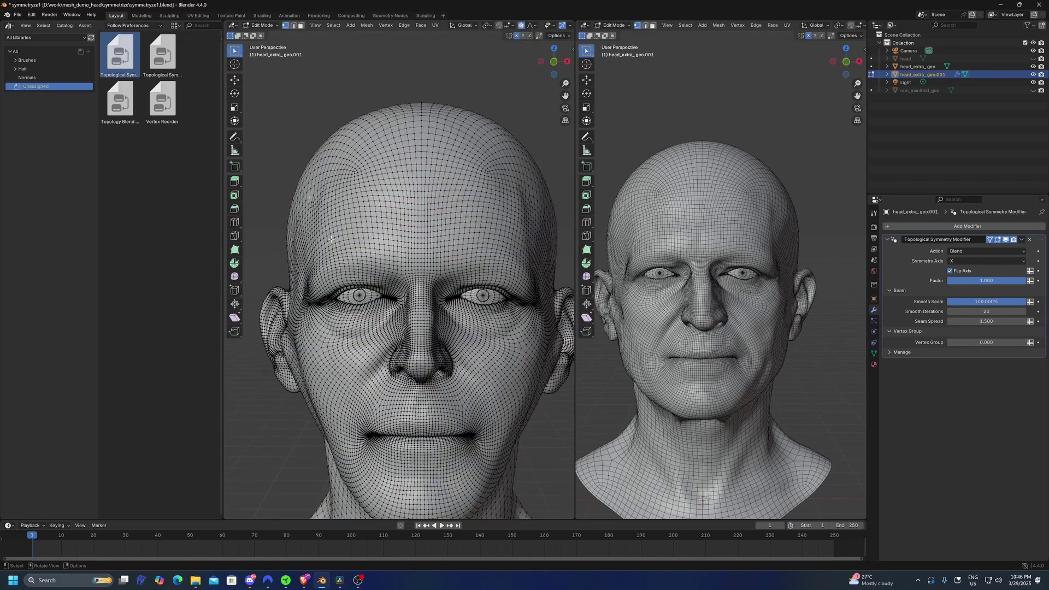
key("g")
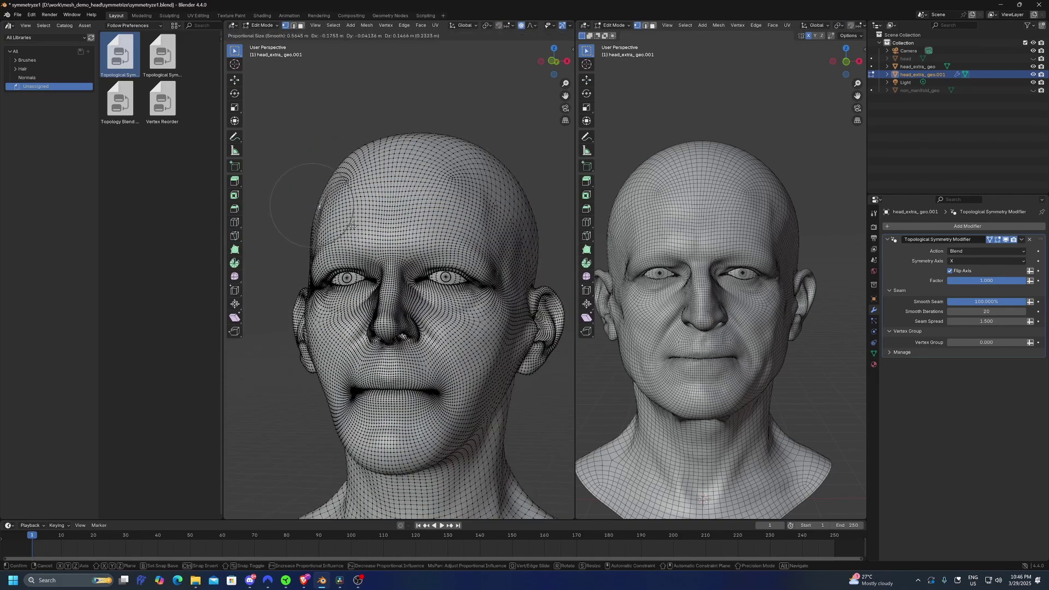
key("Escape")
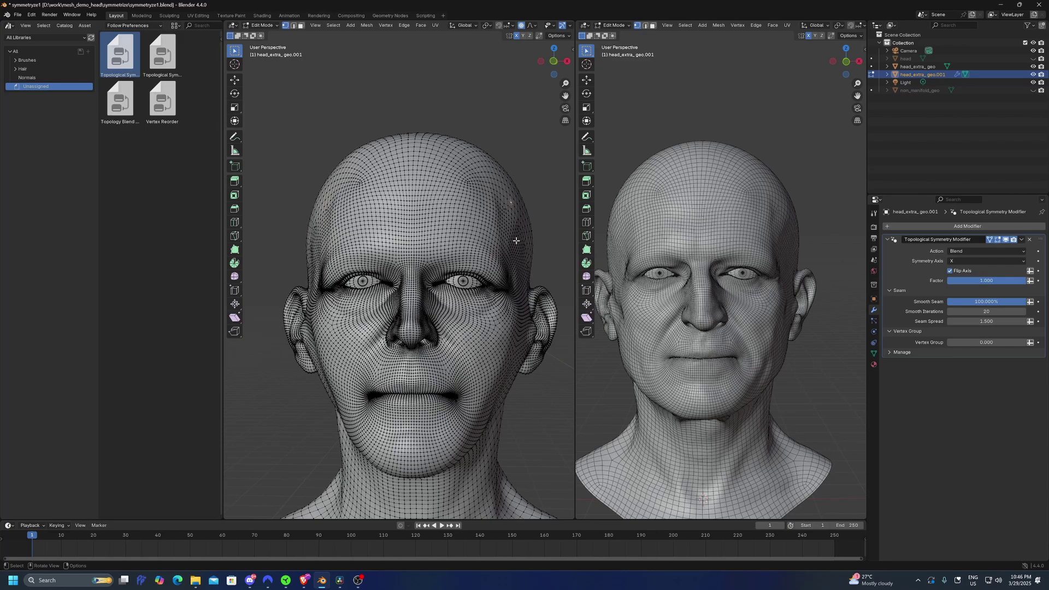
key("g")
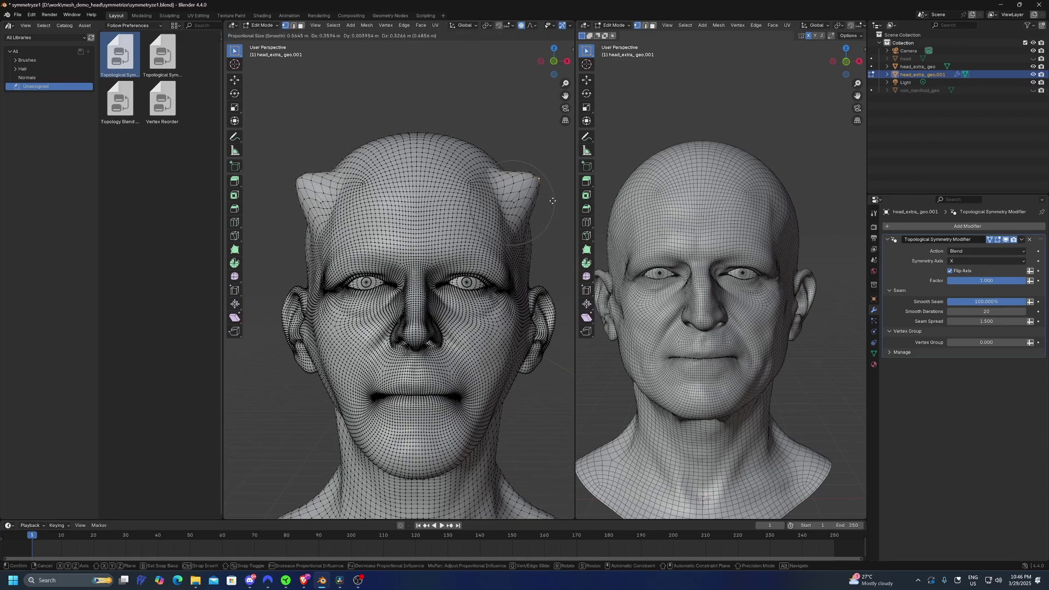
key("Escape")
scroll(526, 219, "down", 3)
key("Tab")
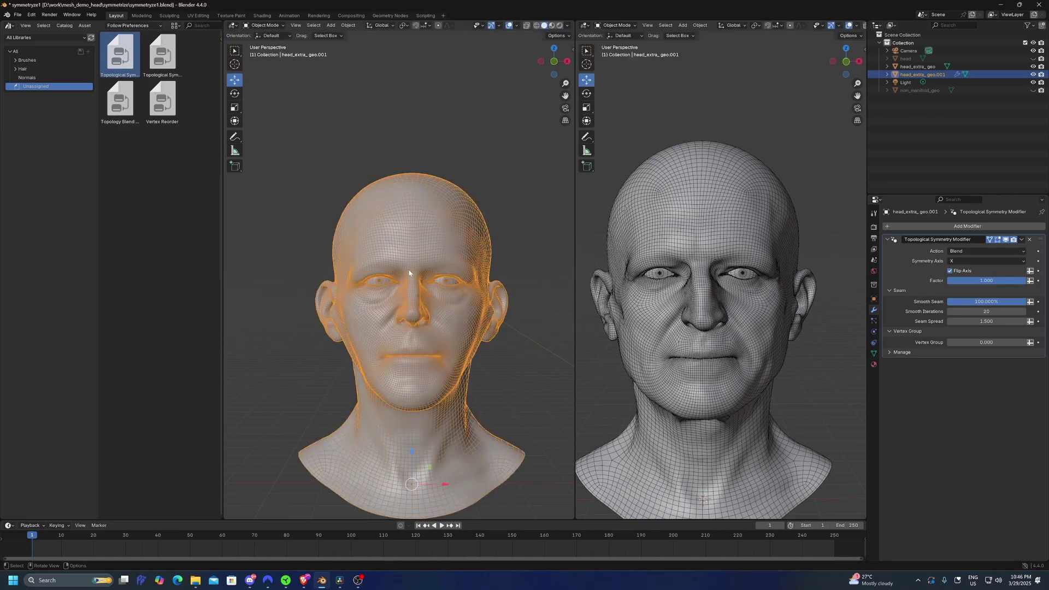
Step: Reselect the symmetrised head, lower the Topological Symmetry factor to 0.000, and deselect the head
key("alt+a")
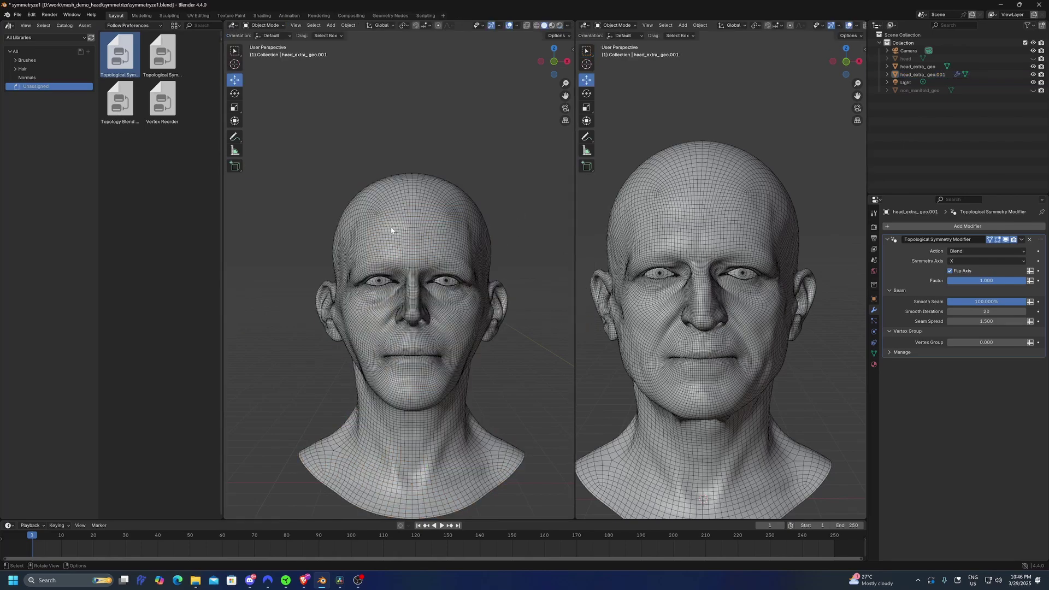
left_click(391, 230)
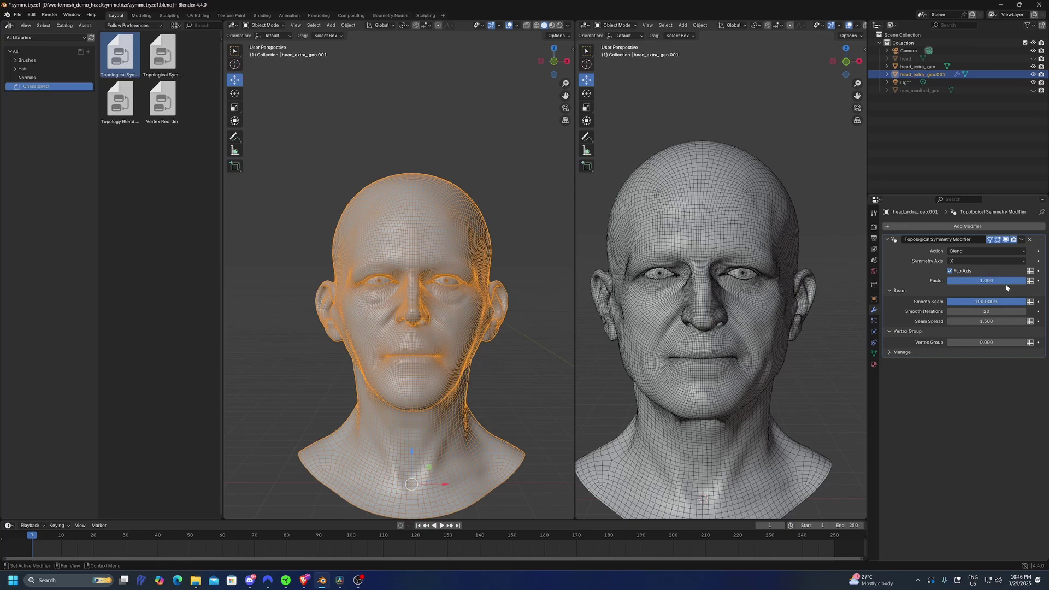
left_click_drag(1002, 280, 947, 281)
left_click(531, 215)
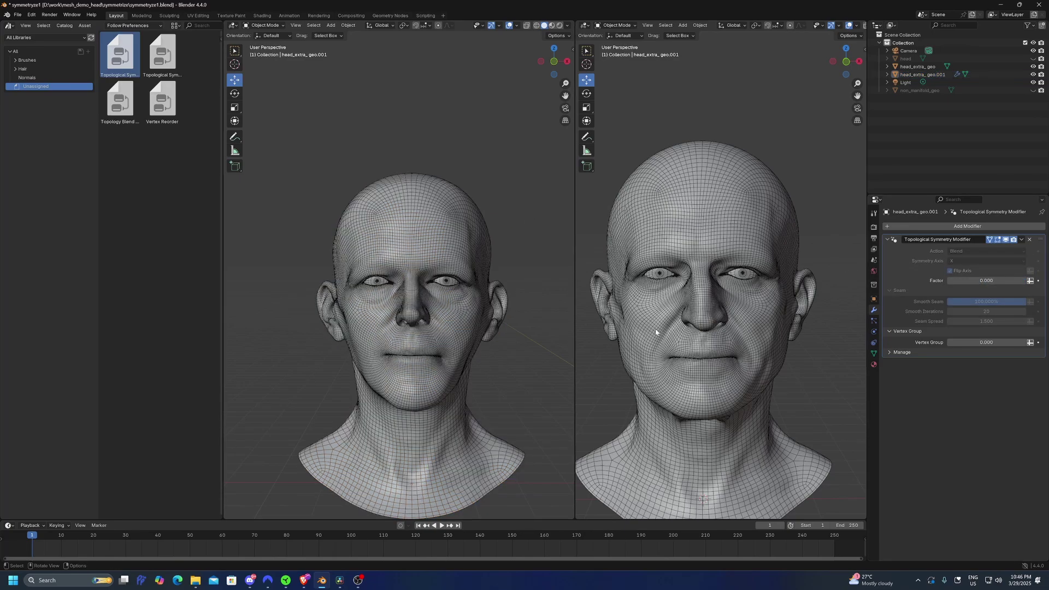
Step: Switch to the Geometry Nodes workspace and select the head carrying the Topological Symmetry modifier
left_click(390, 16)
middle_click_drag(628, 137, 618, 171)
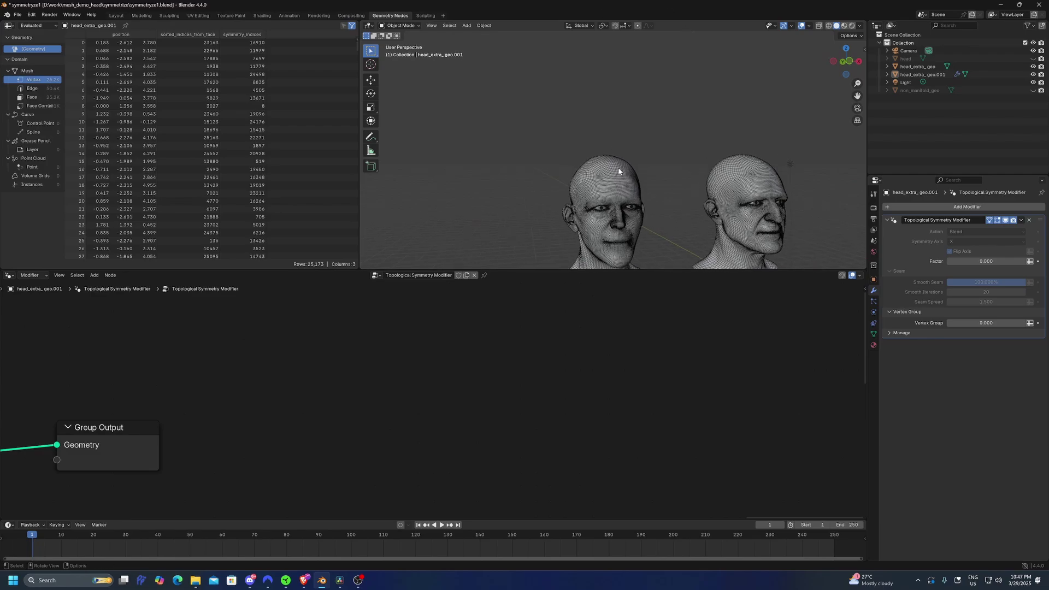
left_click(618, 171)
middle_click_drag(683, 215, 683, 166)
scroll(684, 165, "up", 3)
Step: Spread out the Topological Symmetry Node and the Attribute Statistic node in the modifier's node tree to show the connections
scroll(510, 339, "down", 8)
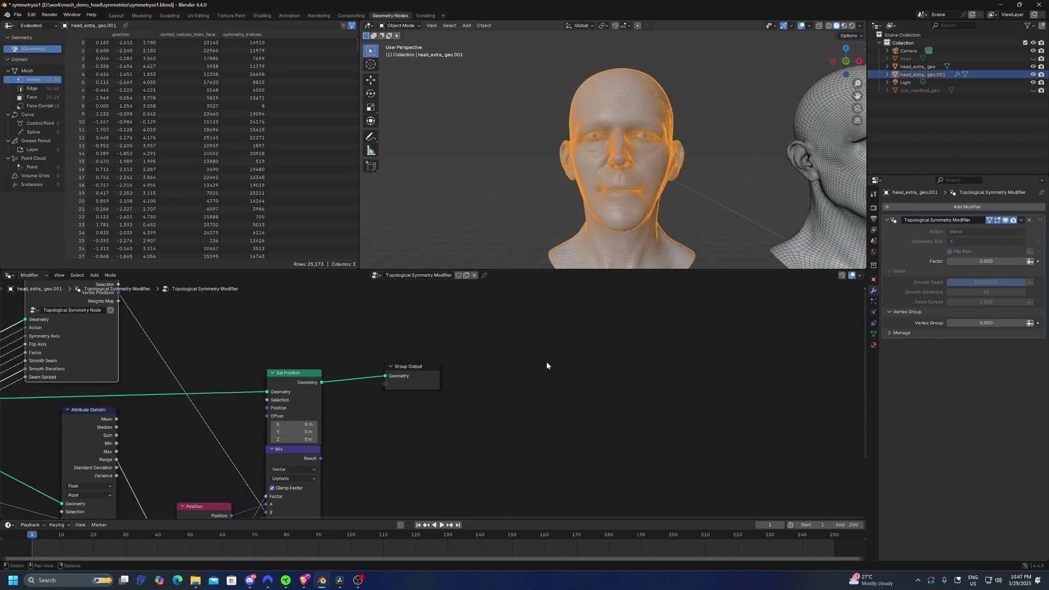
scroll(624, 338, "down", 1)
middle_click_drag(624, 338, 645, 350)
left_click_drag(520, 316, 489, 310)
middle_click_drag(489, 310, 437, 280)
left_click_drag(503, 378, 536, 381)
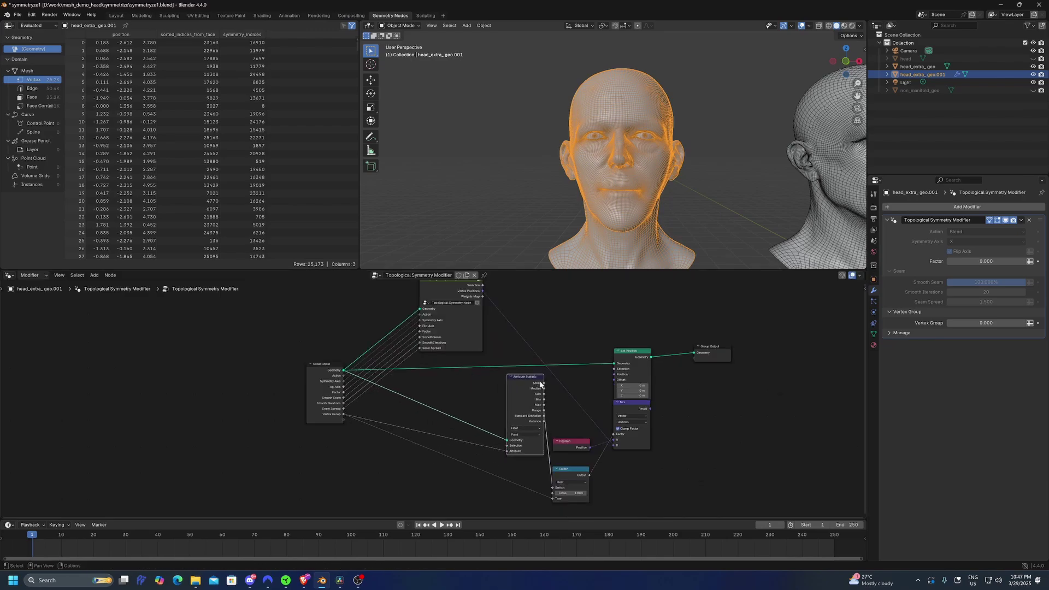
middle_click_drag(697, 414, 757, 430)
middle_click_drag(611, 359, 672, 334)
Step: Duplicate the Topological Symmetry Node into the free space below the original, and move the Group Input node farther away from it
left_click(563, 293)
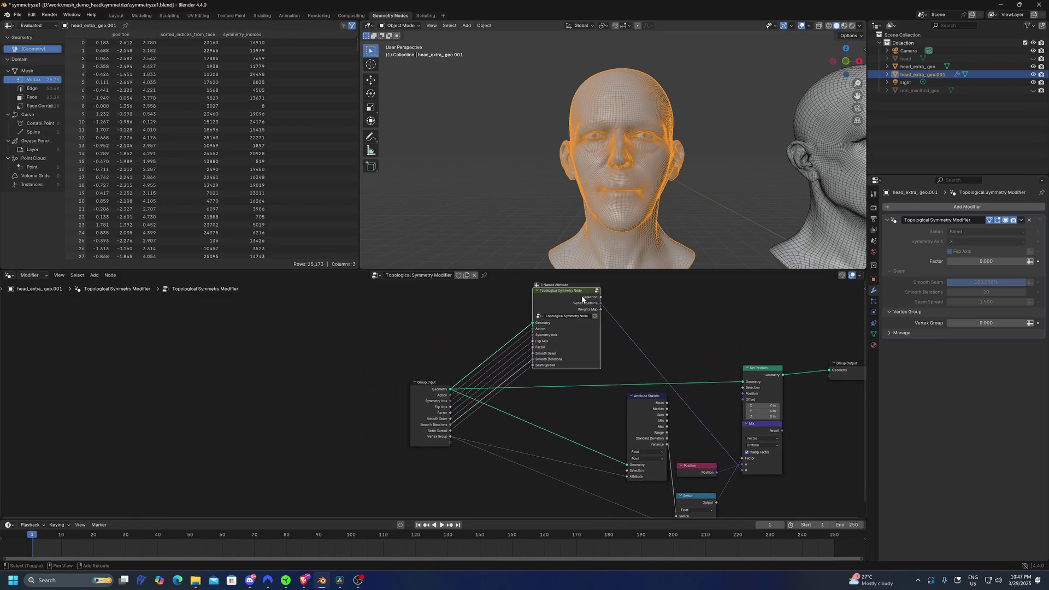
key("shift+d")
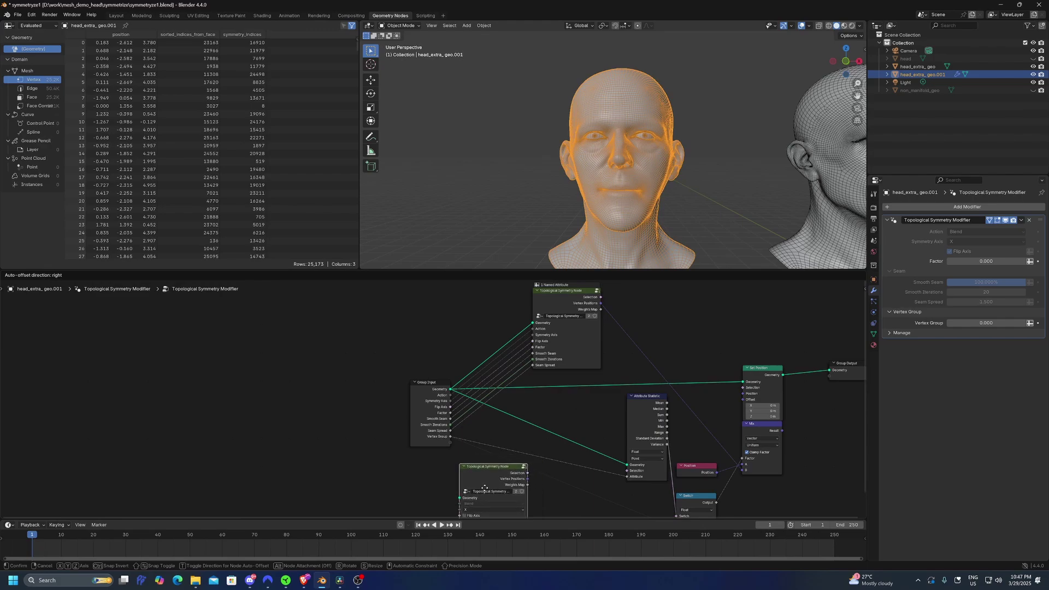
left_click(481, 490)
middle_click_drag(481, 471, 509, 429)
scroll(509, 428, "down", 2)
left_click_drag(510, 426, 534, 452)
left_click(534, 452)
middle_click_drag(534, 452, 576, 417)
left_click_drag(570, 417, 596, 424)
middle_click_drag(612, 332, 610, 360)
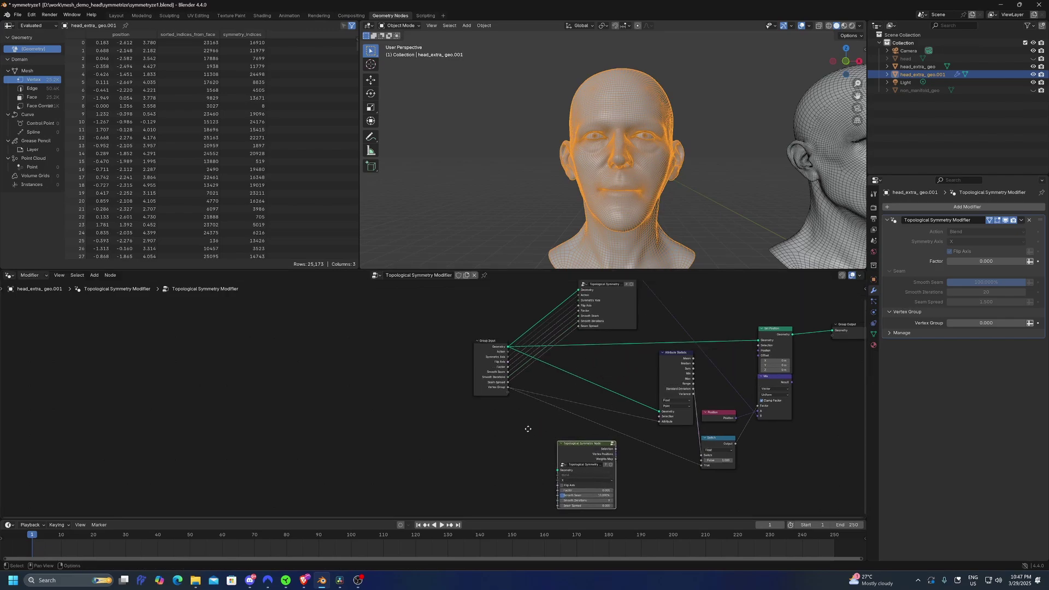
middle_click_drag(531, 423, 563, 417)
left_click_drag(527, 355, 458, 357)
mouse_move(562, 434)
left_mouse_down()
mouse_move(608, 448)
mouse_move(555, 437)
left_mouse_up()
Step: Connect the Group Input outputs from Geometry through Seam Spread to the matching inputs of the duplicated Topological Symmetry Node
middle_click_drag(516, 428, 523, 388)
scroll(506, 355, "up", 2)
scroll(523, 388, "up", 1)
left_click_drag(508, 298, 591, 457)
left_click_drag(507, 322, 592, 471)
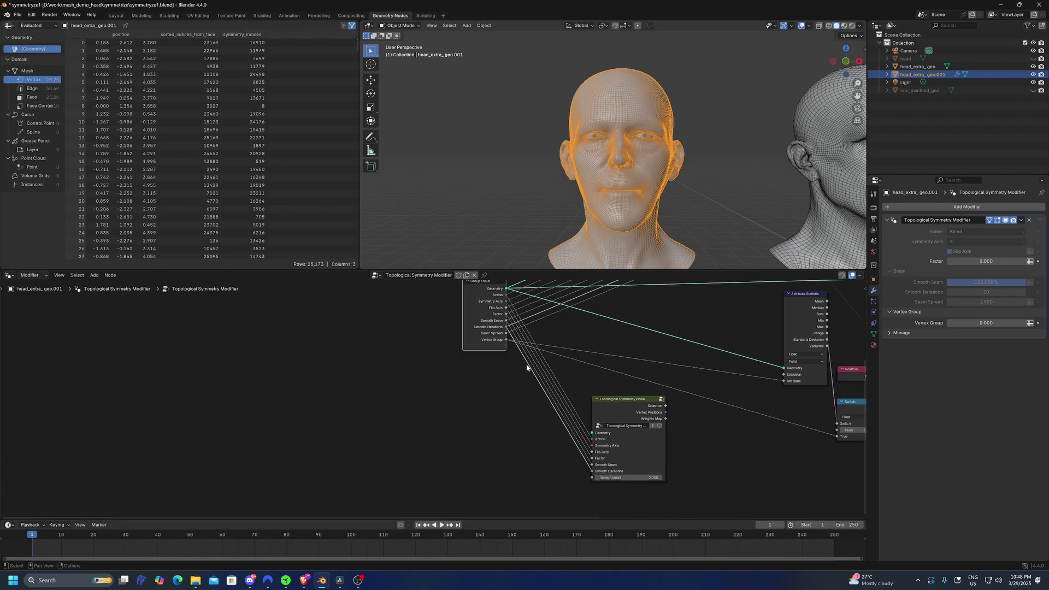
left_click_drag(506, 333, 592, 477)
scroll(510, 419, "down", 1)
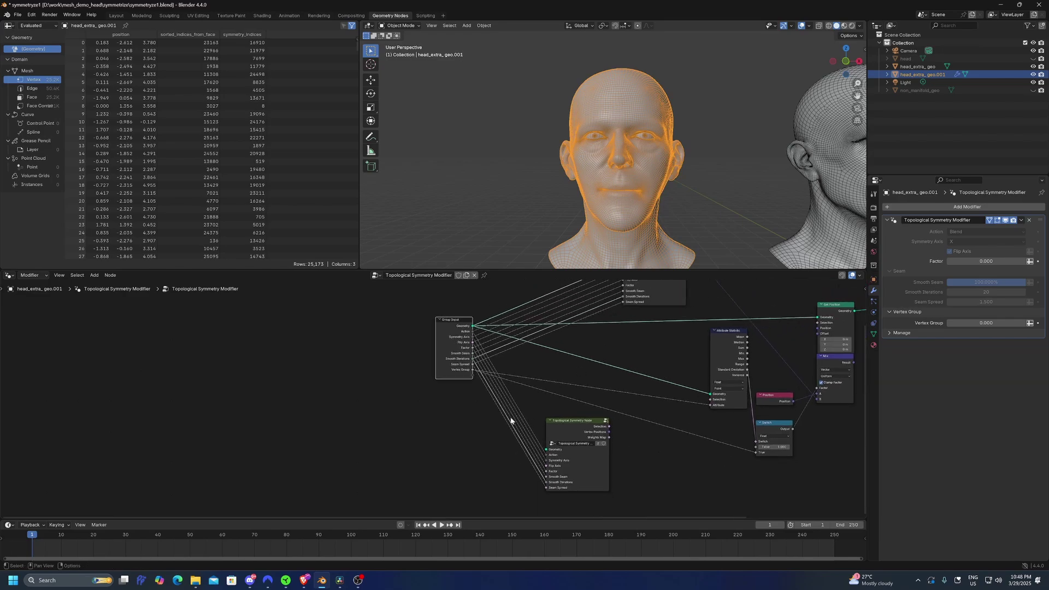
left_click_drag(578, 421, 599, 422)
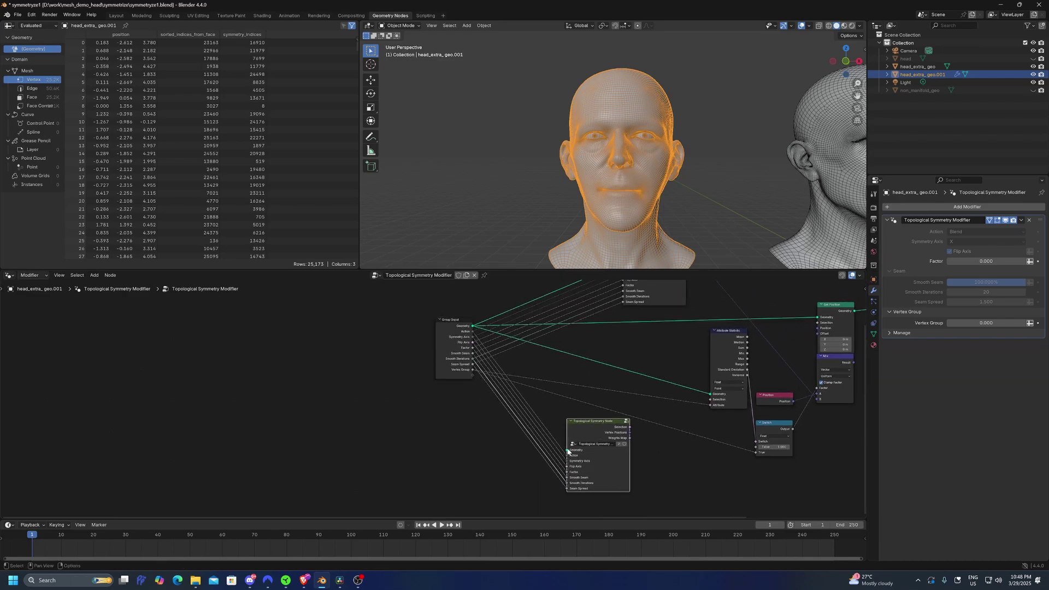
middle_click_drag(490, 431, 506, 429)
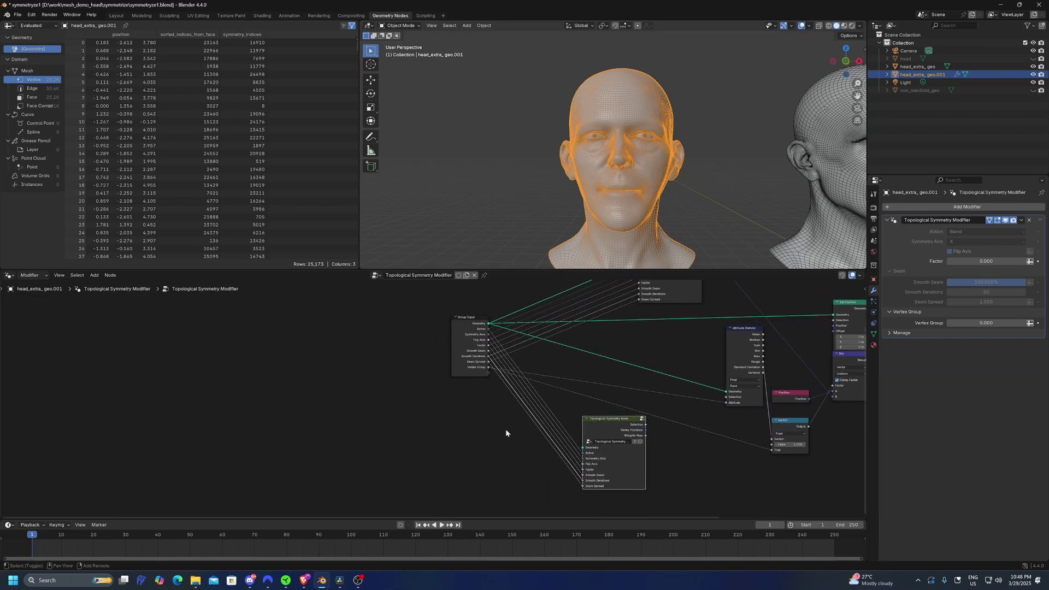
Step: Insert a Bake node between the Group Input's Geometry output and the duplicated Topological Symmetry Node, and bake frame 1
key("shift+a")
type("bake")
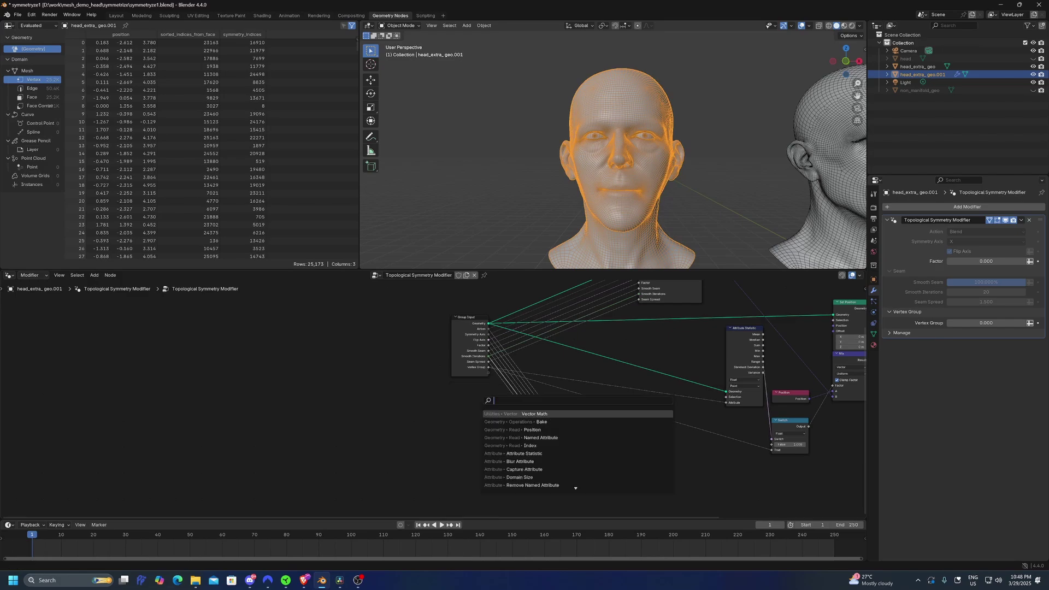
key("Return")
left_click(488, 442)
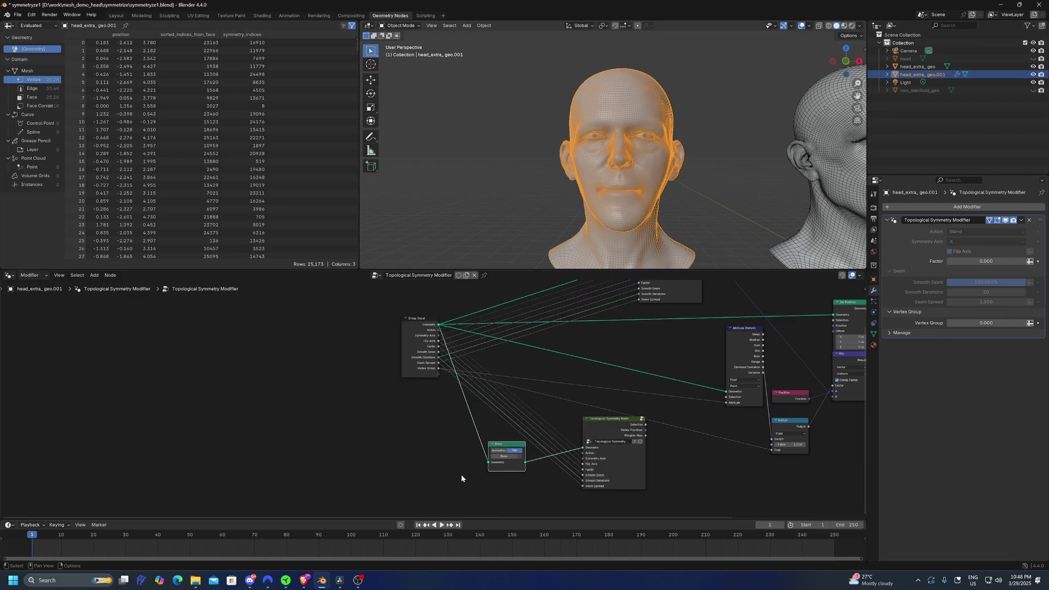
left_click(502, 456)
key("Home")
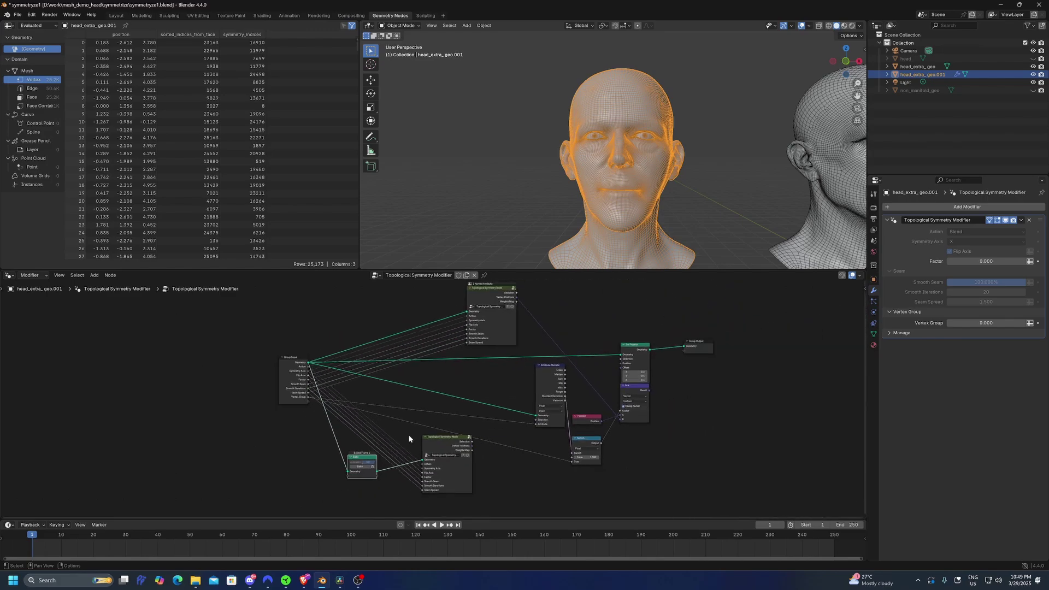
Step: Rearrange the original and duplicated Topological Symmetry nodes so they line up one above the other
left_click_drag(447, 439, 459, 440)
middle_click_drag(508, 452, 494, 473)
mouse_move(468, 305)
left_mouse_down()
mouse_move(440, 298)
mouse_move(464, 307)
left_mouse_up()
left_click_drag(471, 307, 478, 309)
left_click_drag(477, 310, 441, 314)
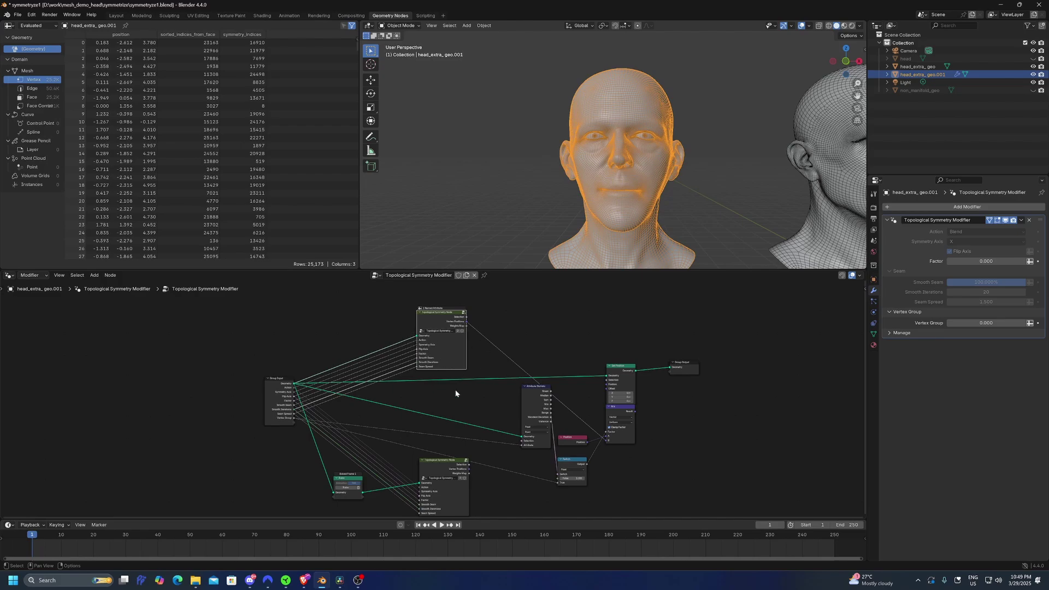
Step: Add a Vector Math node beside the original Topological Symmetry Node and set its operation to Subtract
scroll(483, 341, "up", 2)
middle_click_drag(548, 335, 569, 332)
key("shift+a")
left_click(578, 335)
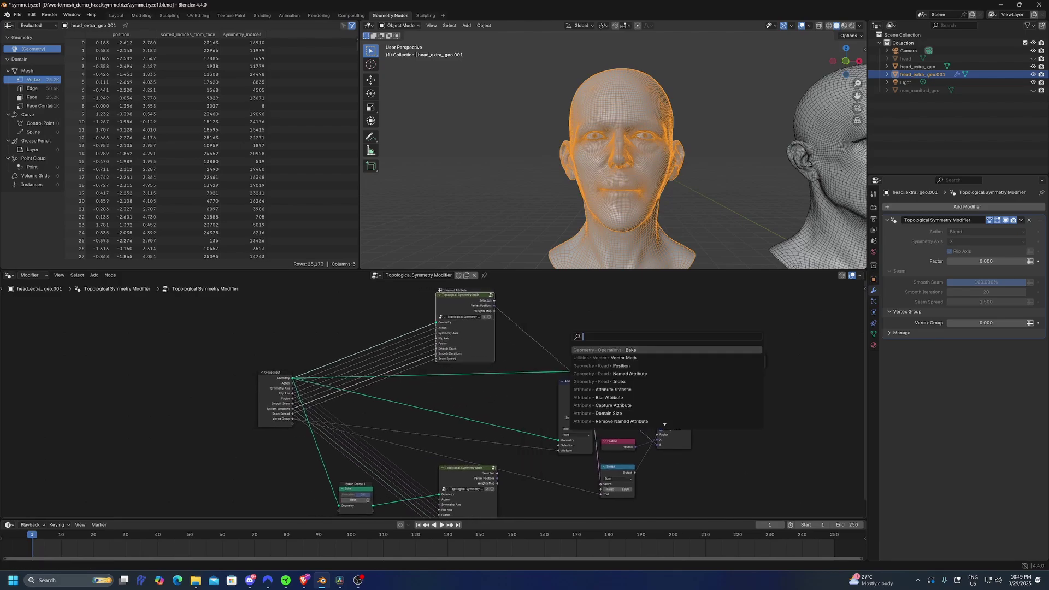
type("vect")
key("Down")
key("Down")
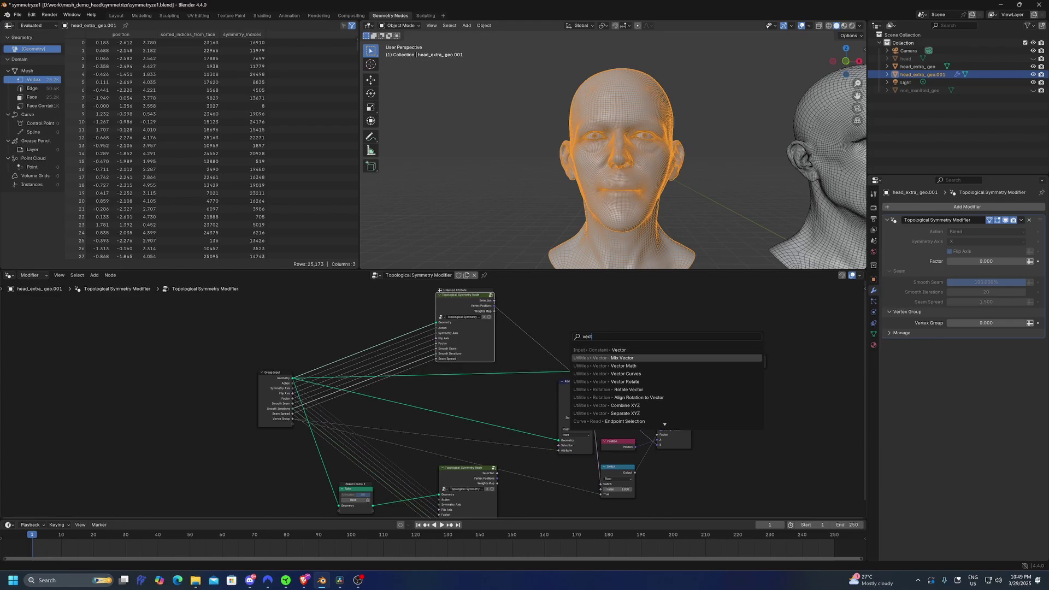
key("Return")
left_click(585, 333)
left_click(582, 324)
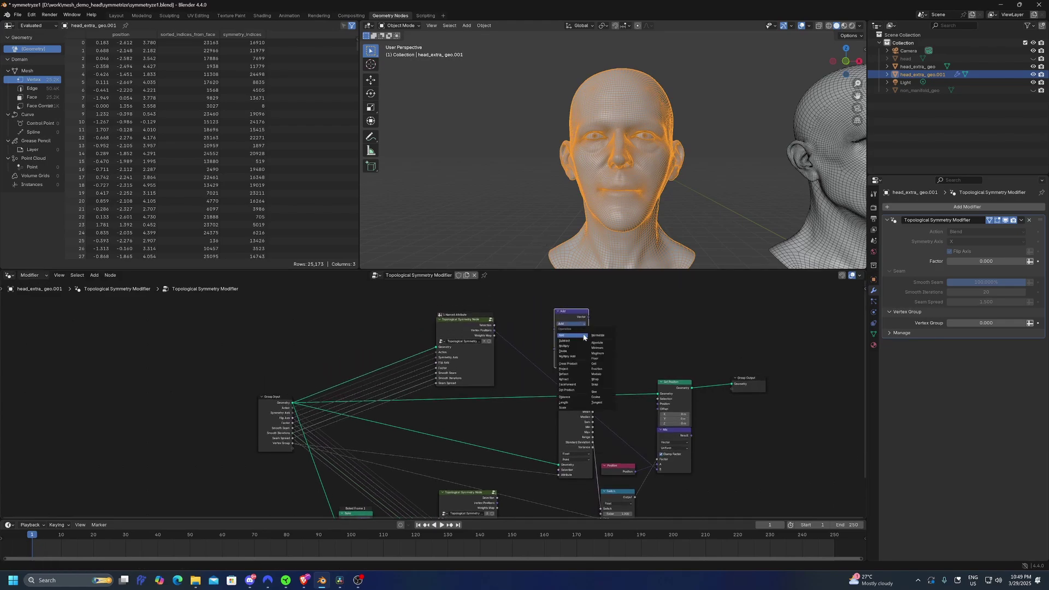
left_click(566, 341)
Step: Connect the Vertex Positions outputs of the original and duplicated Topological Symmetry nodes to the Subtract node's first and second inputs, and reposition the Subtract node
left_click_drag(495, 330, 557, 329)
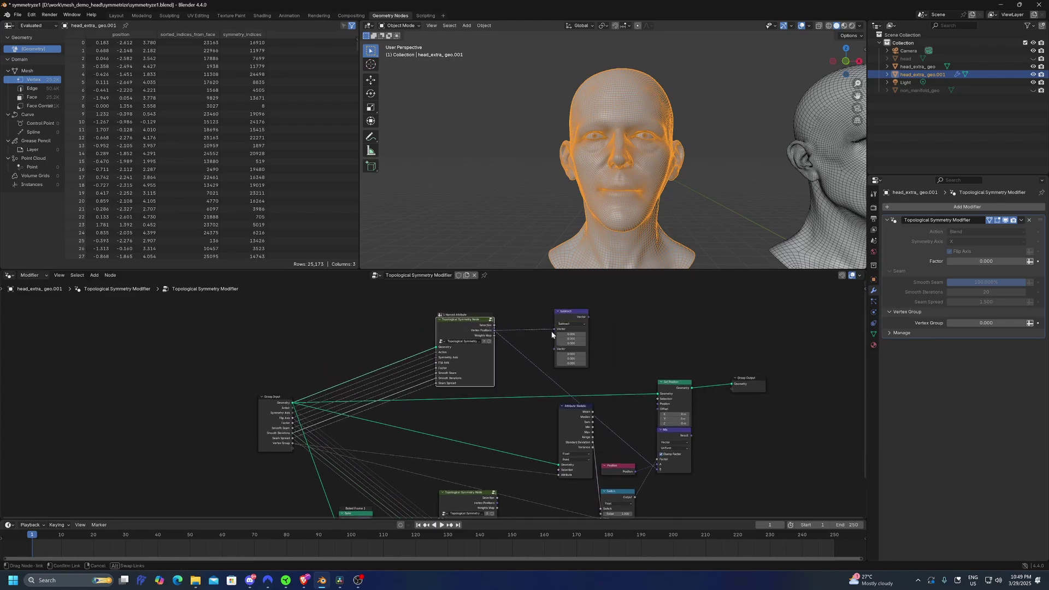
left_click_drag(497, 503, 555, 334)
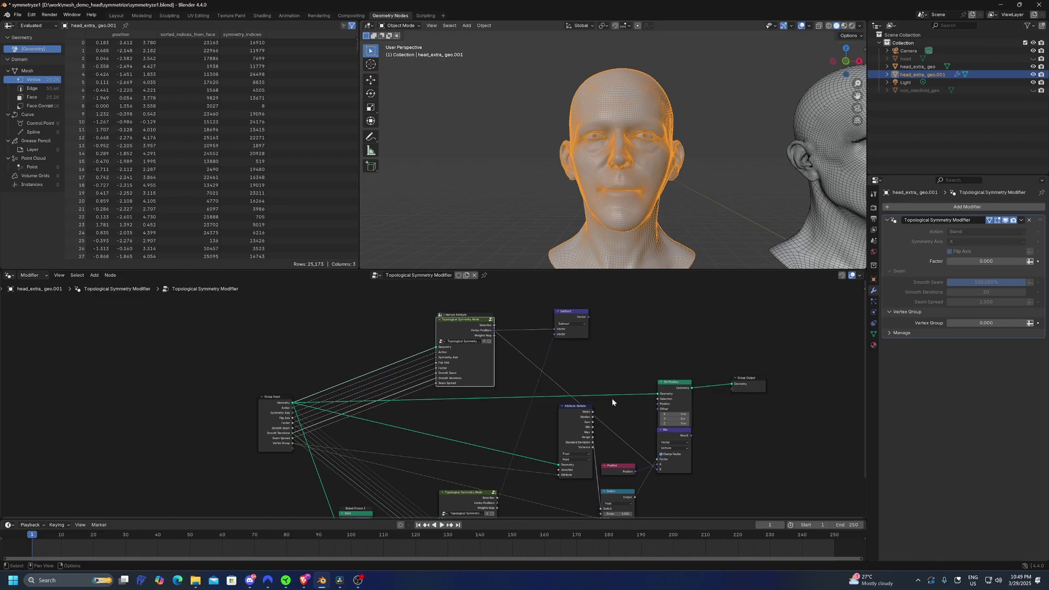
middle_click_drag(591, 363, 630, 364)
left_click_drag(617, 319, 628, 360)
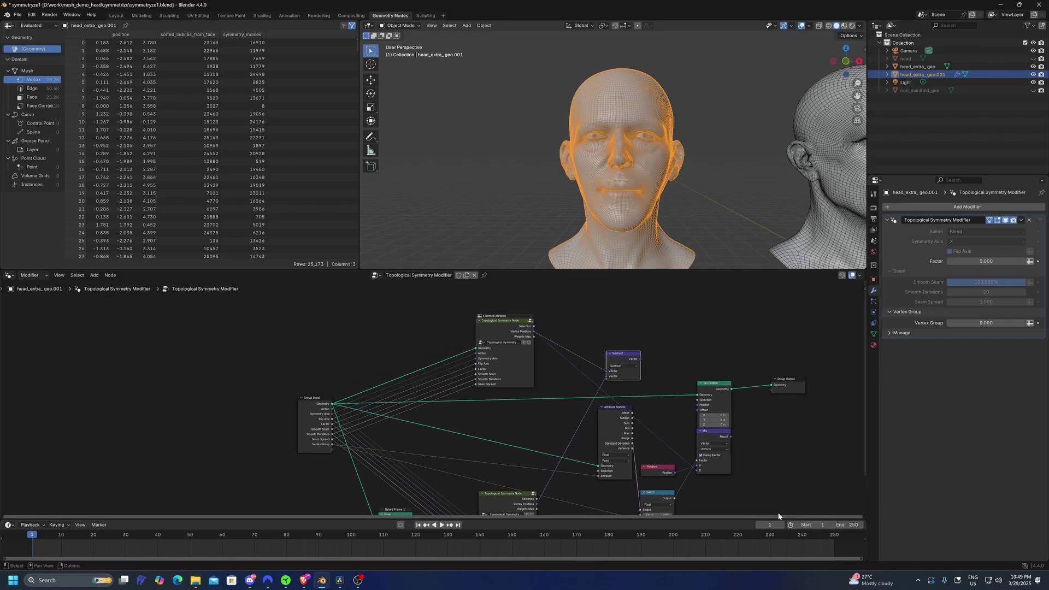
Step: Connect the Subtract node's Vector output to the Mix node's B input, and move Set Position and Group Output farther from Mix
middle_click_drag(744, 477, 700, 443)
scroll(665, 388, "up", 2)
left_click_drag(620, 310, 687, 441)
left_click_drag(708, 337, 827, 343)
mouse_move(747, 329)
middle_mouse_down()
mouse_move(739, 318)
mouse_move(756, 345)
middle_mouse_up()
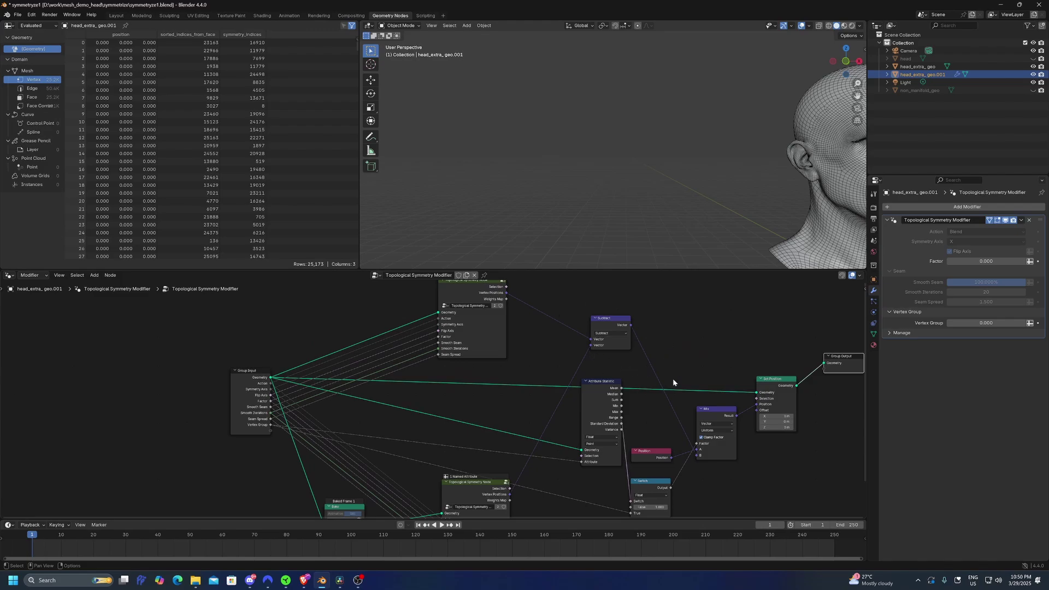
Step: Reroute the Mix node's Result from the Position input to the Offset input of the Set Position node
middle_click_drag(703, 379, 681, 355)
scroll(743, 445, "up", 3)
middle_click_drag(775, 453, 628, 517)
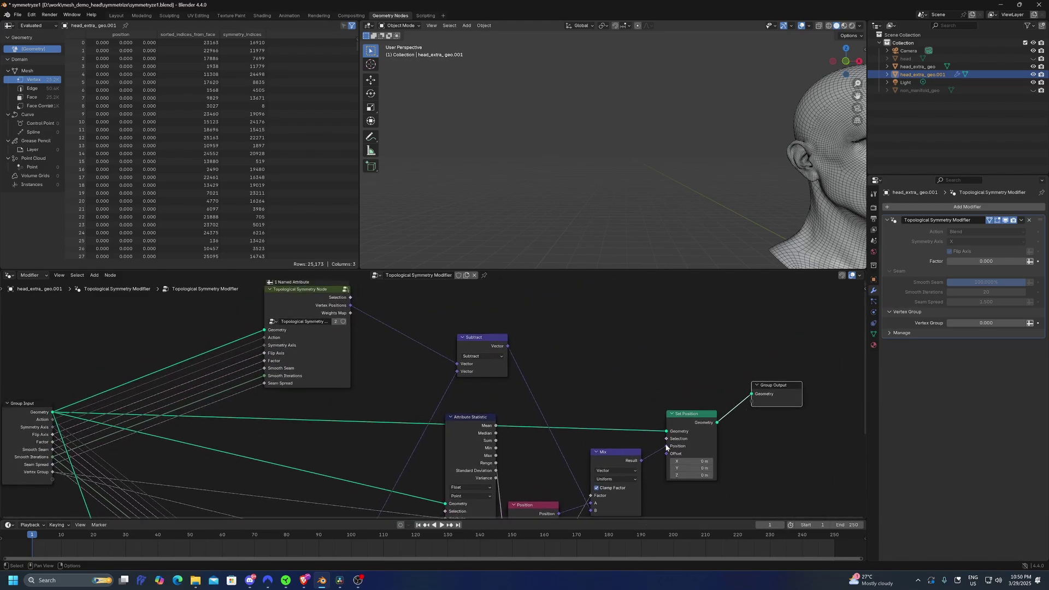
mouse_move(642, 460)
left_mouse_down()
mouse_move(681, 451)
mouse_move(648, 454)
left_mouse_up()
scroll(597, 332, "down", 1)
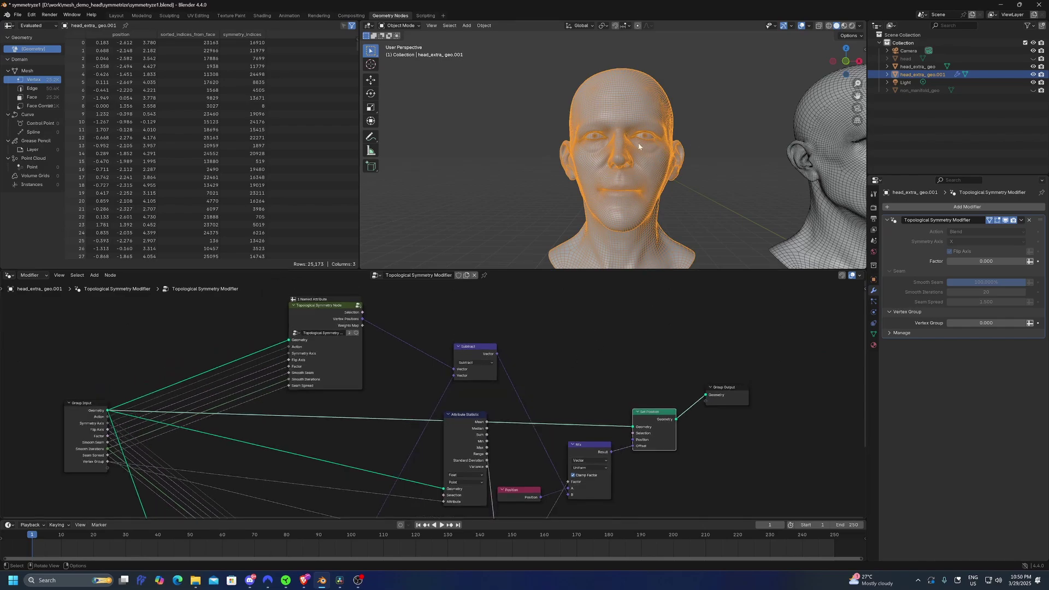
Step: Set the Topological Symmetry Modifier's Factor to 1.000
left_click_drag(954, 262, 1025, 261)
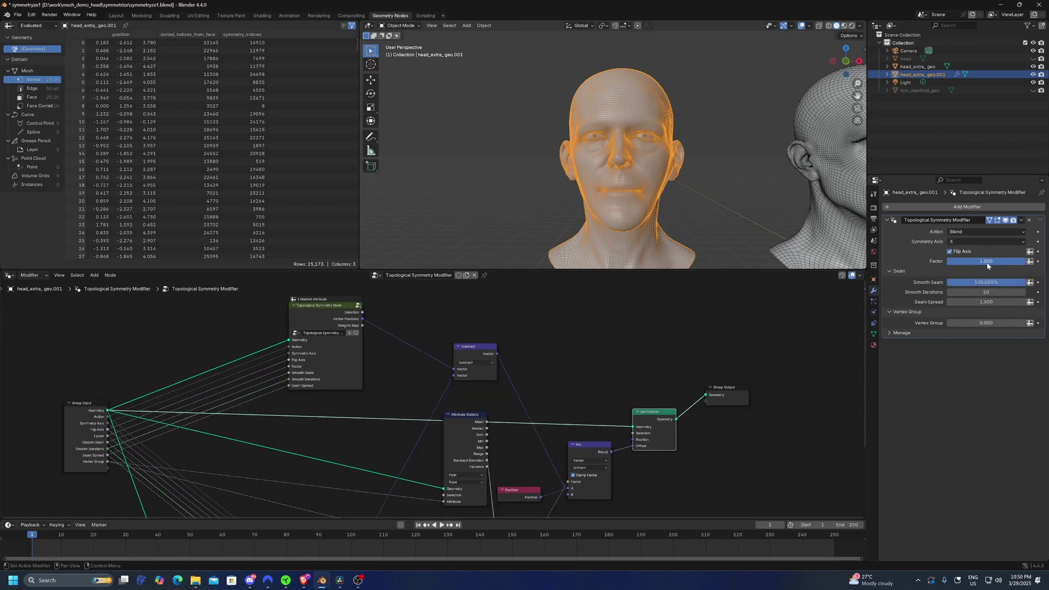
scroll(590, 328, "down", 2)
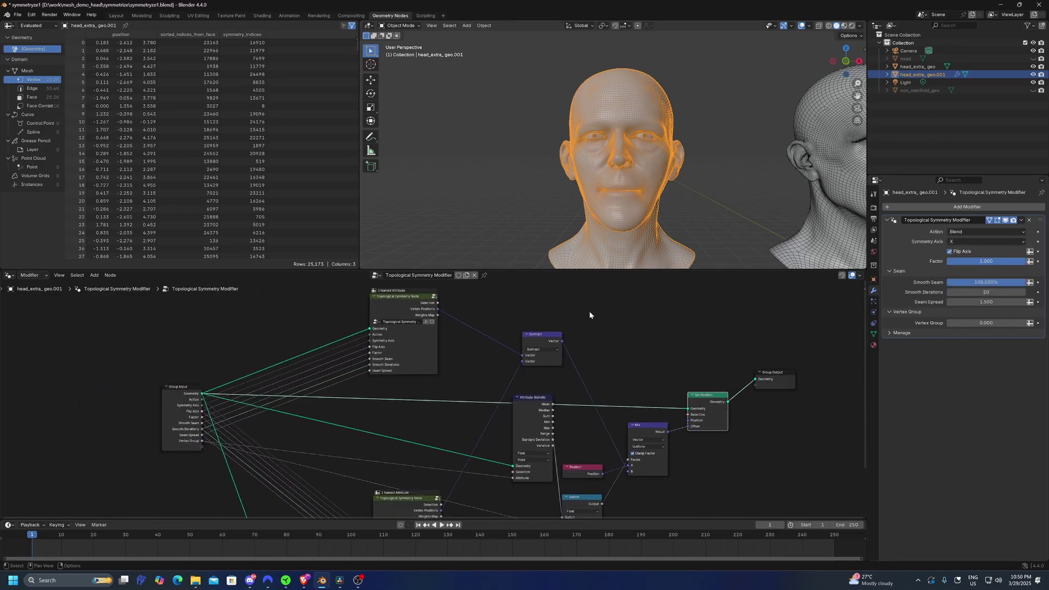
middle_click_drag(318, 511, 386, 451)
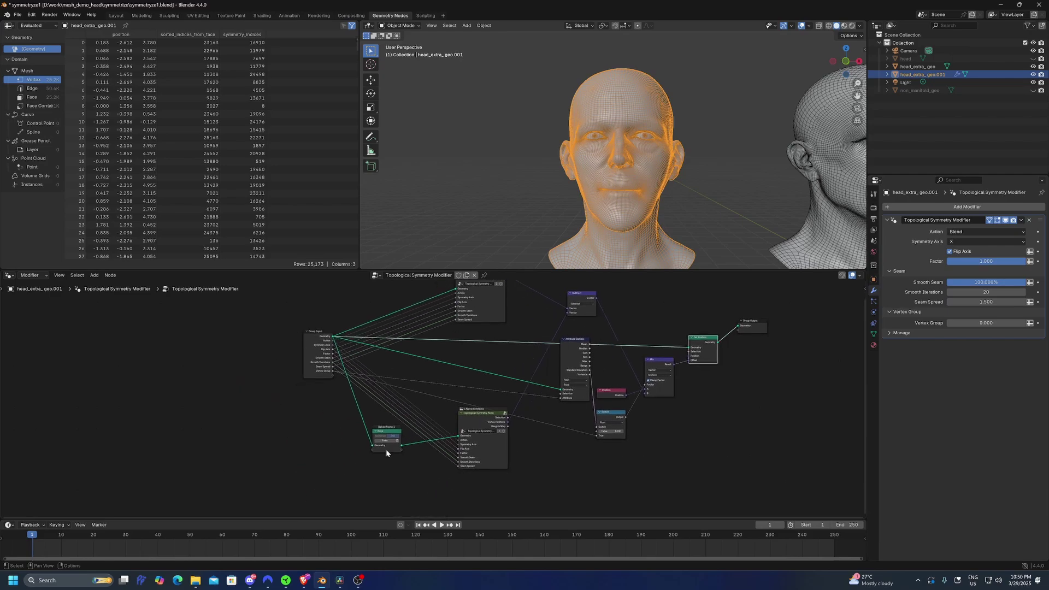
scroll(386, 451, "up", 1)
middle_click_drag(508, 284, 494, 387)
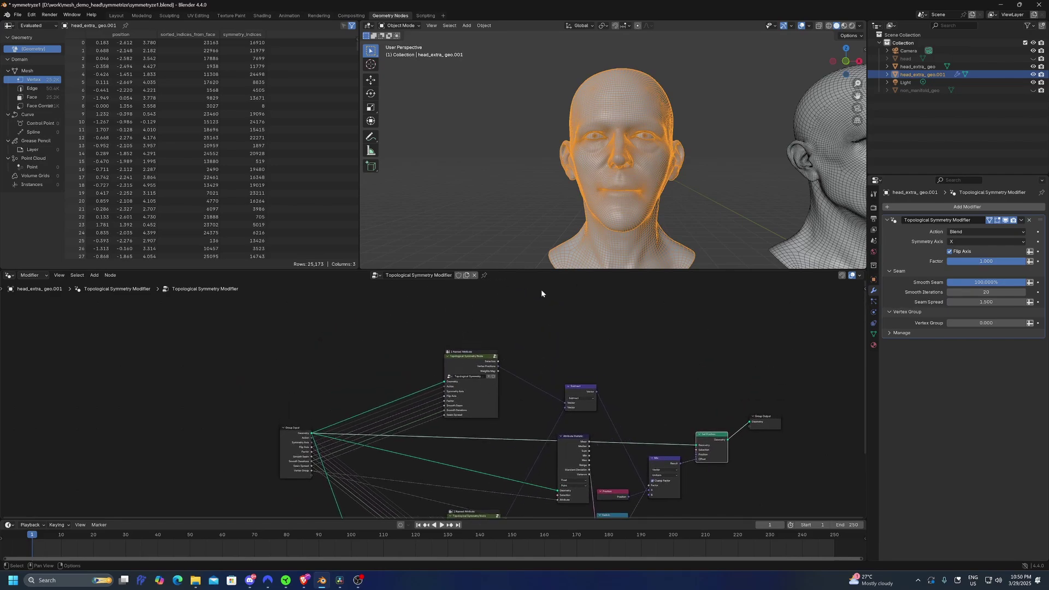
scroll(684, 109, "up", 3)
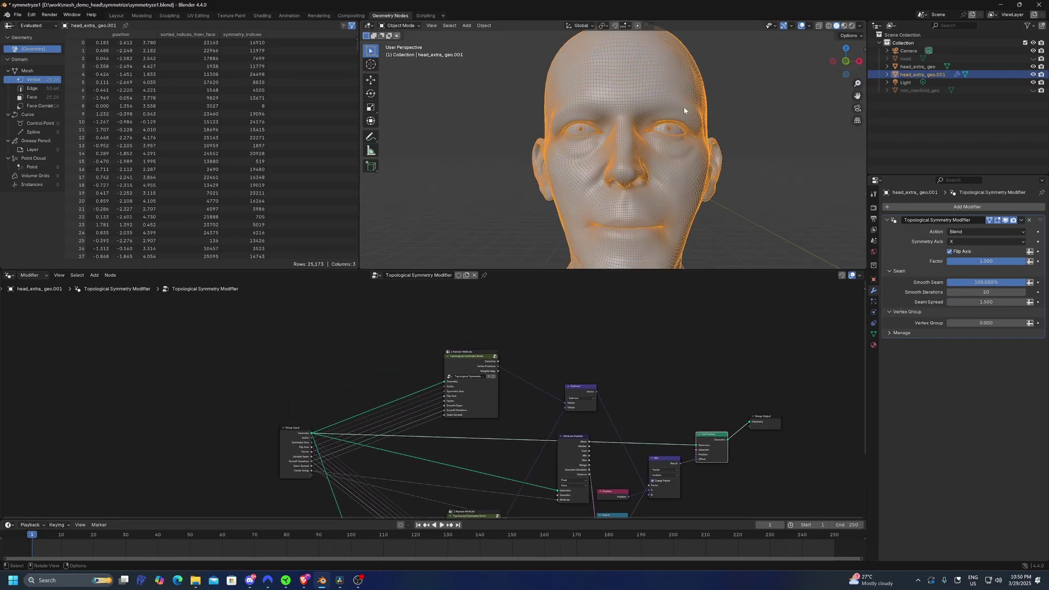
scroll(684, 109, "down", 1)
Step: Enter Edit Mode and pull the vertices at one temple outward with proportional editing to form a bump
key("Tab")
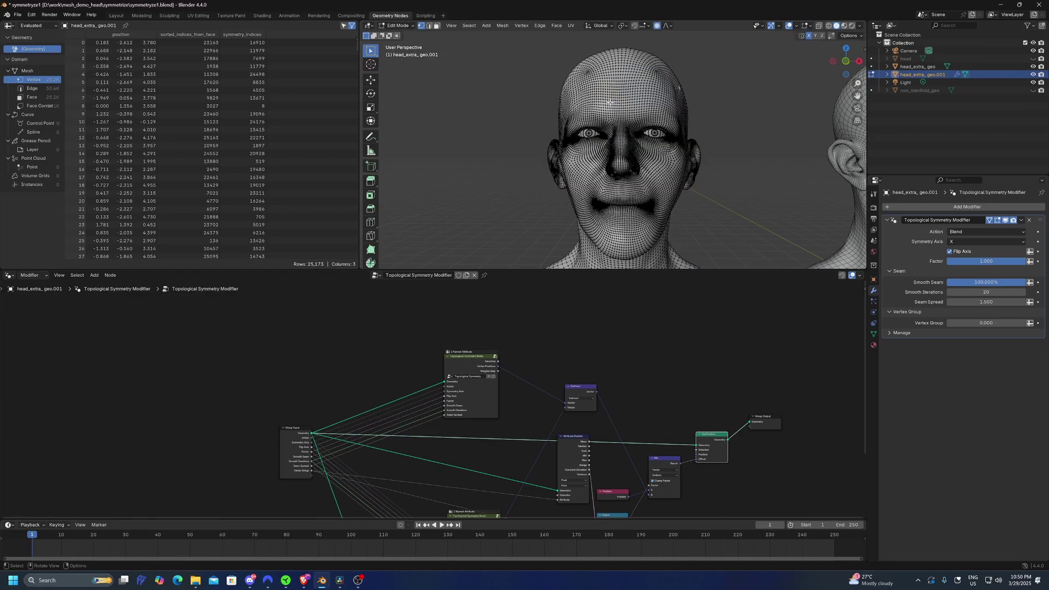
middle_click_drag(695, 112, 686, 122)
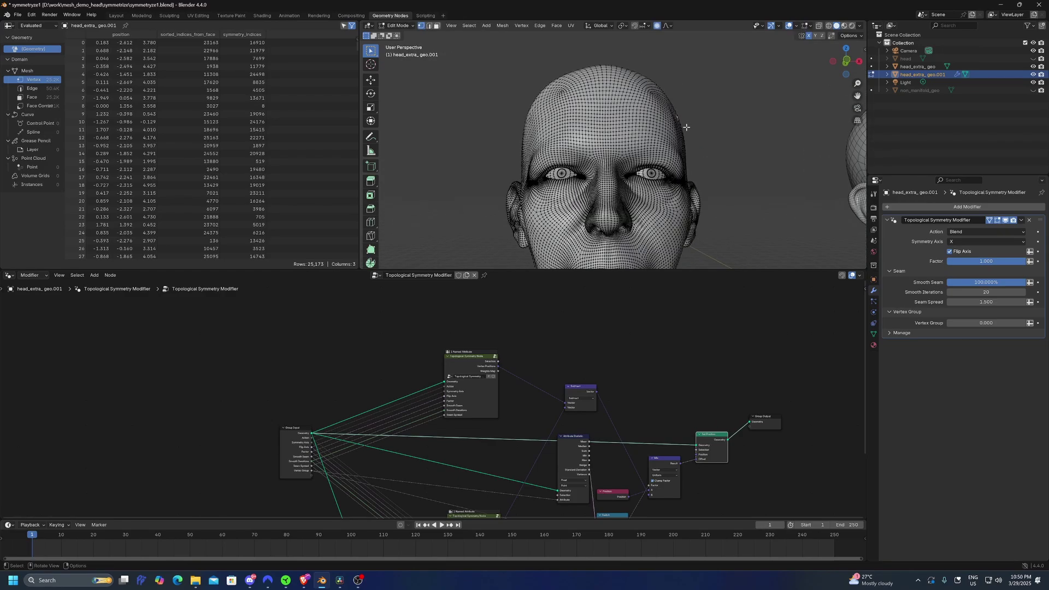
key("g")
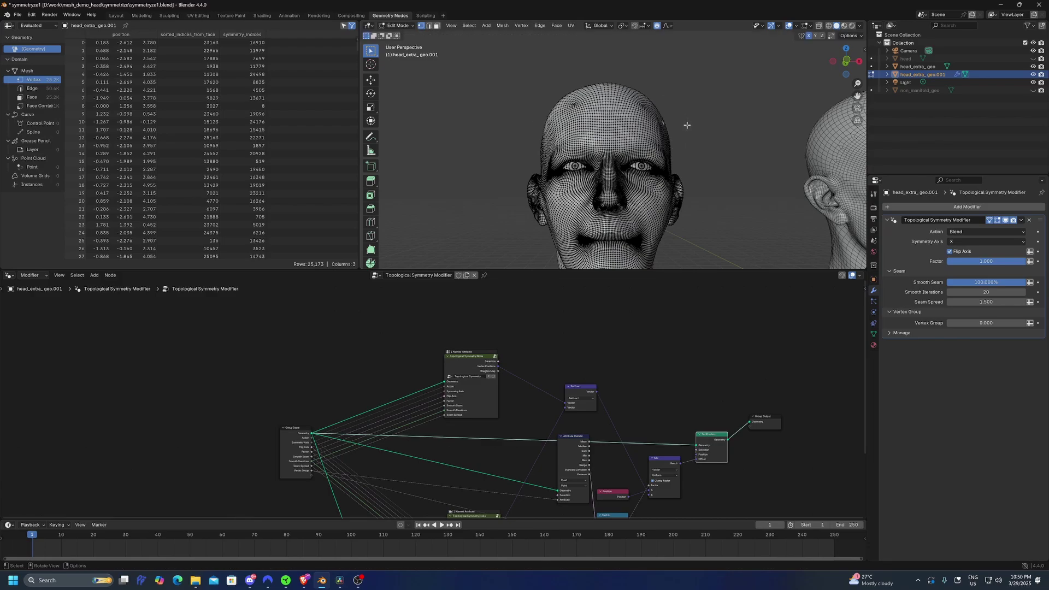
left_click(687, 122)
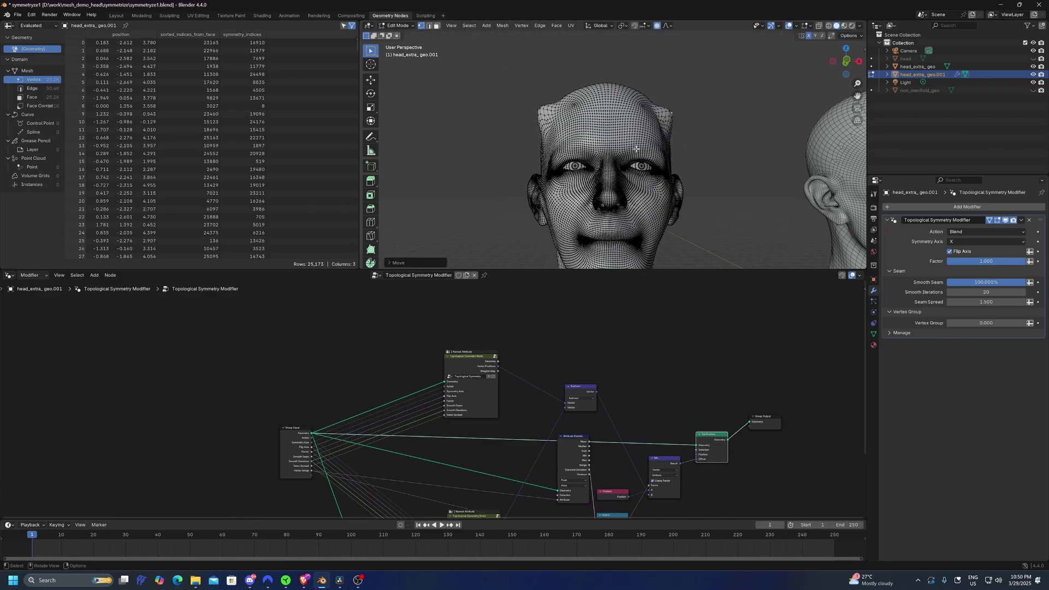
middle_click_drag(636, 149, 570, 213)
scroll(698, 154, "up", 2)
Step: Adjust the modifier's Factor, leaving it at 1.000, and return the edited head to Object Mode
mouse_move(1017, 261)
left_mouse_down()
mouse_move(947, 261)
mouse_move(1025, 261)
left_mouse_up()
scroll(691, 188, "down", 1)
middle_click_drag(691, 189, 643, 180)
scroll(623, 193, "up", 1)
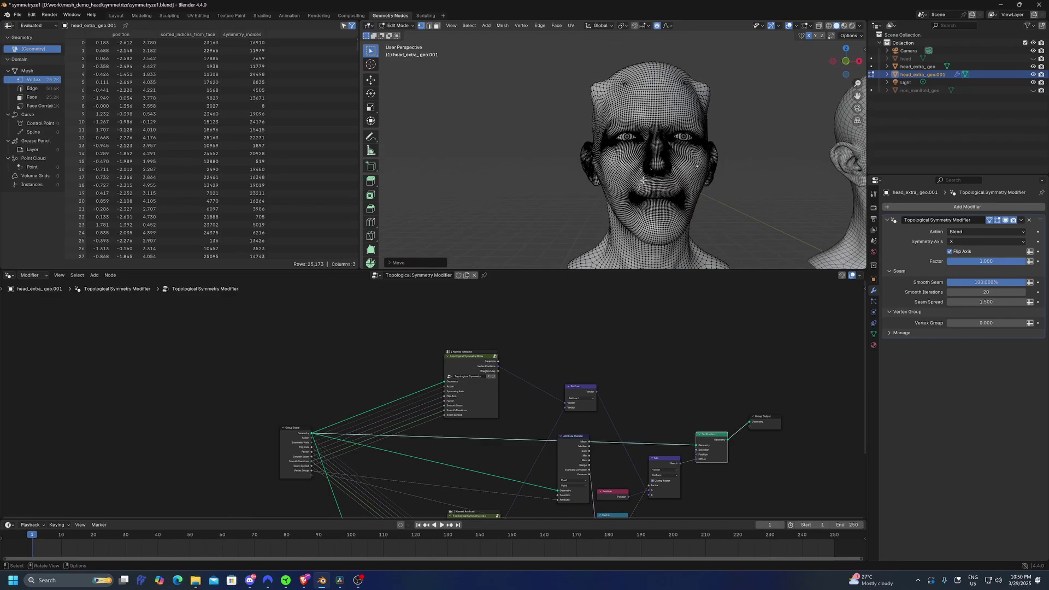
key("Tab")
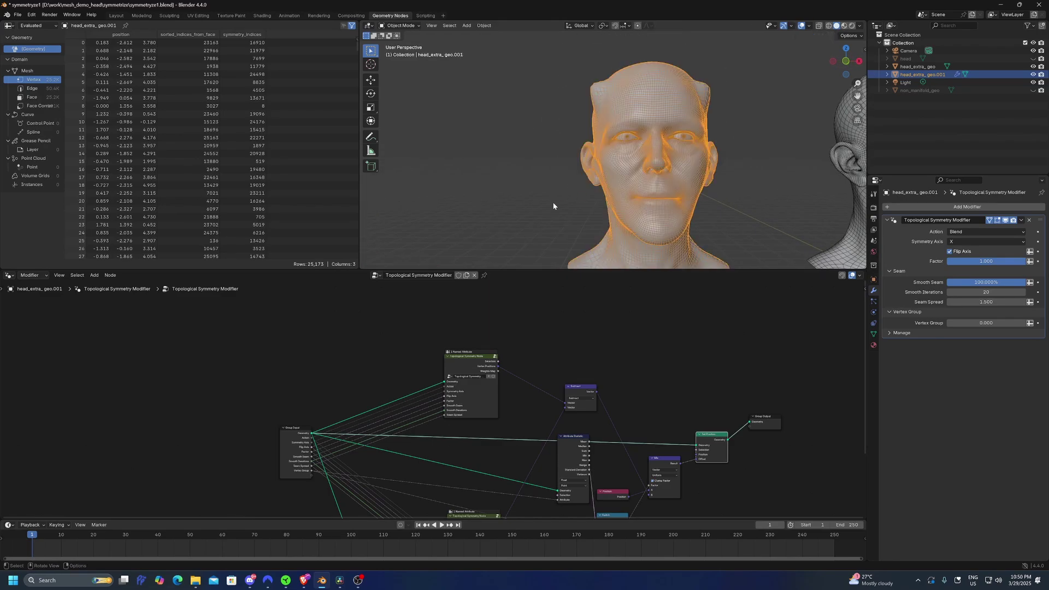
mouse_move(596, 178)
middle_mouse_down()
mouse_move(589, 164)
mouse_move(615, 172)
middle_mouse_up()
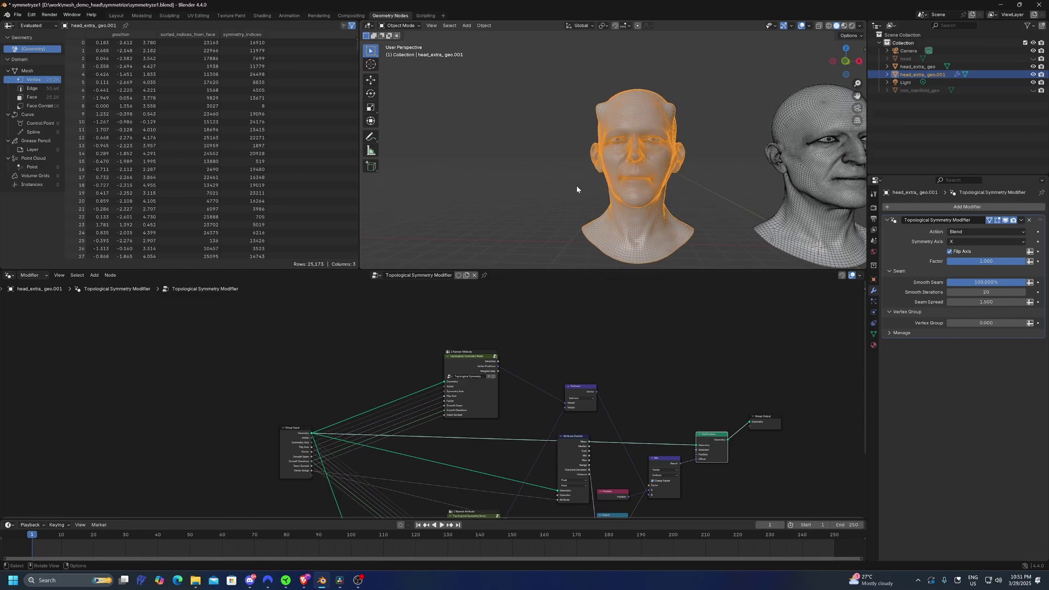
Step: Remove the Topological Symmetry Modifier from the edited head
left_click(1031, 220)
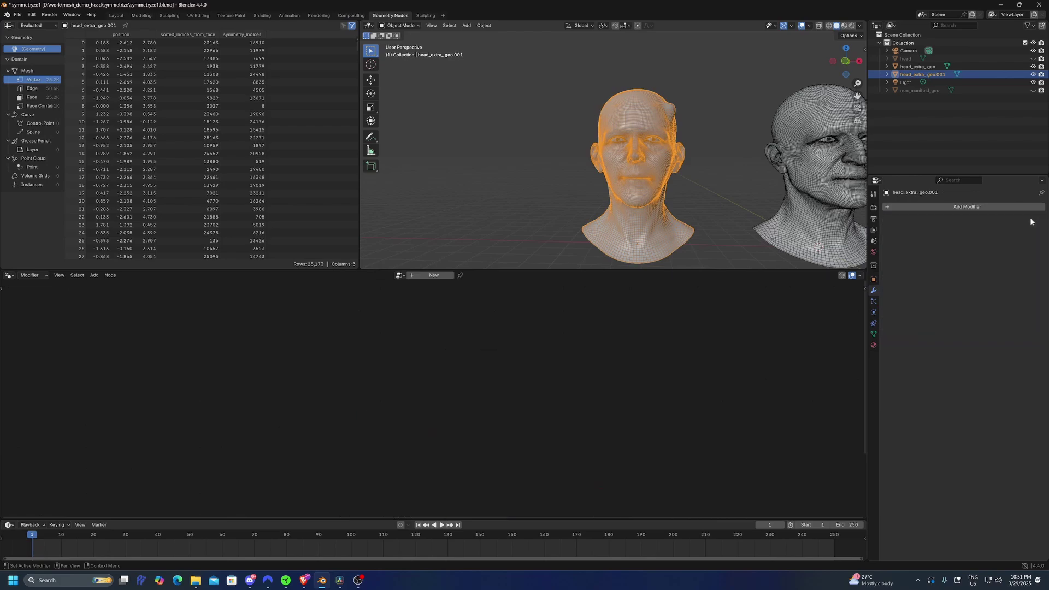
middle_click_drag(646, 125, 661, 175)
scroll(675, 160, "up", 1)
scroll(670, 132, "down", 2)
scroll(589, 115, "up", 2)
scroll(650, 147, "up", 1)
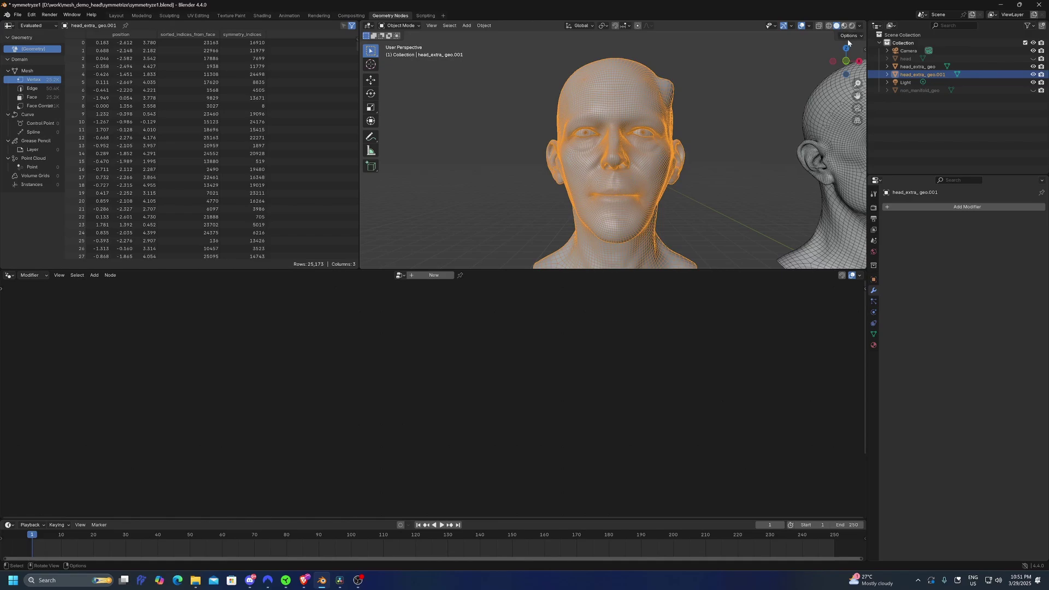
scroll(721, 91, "down", 2)
middle_click_drag(719, 154, 703, 144)
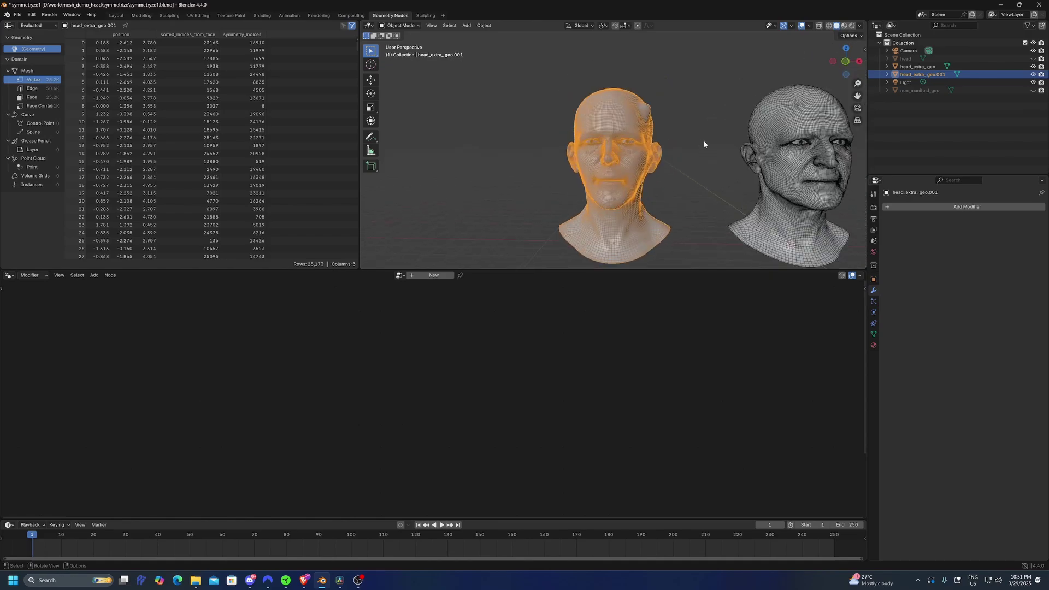
Step: Enter Edit Mode on the head again and open the mesh editing options
key("Tab")
scroll(719, 112, "up", 3)
scroll(723, 119, "up", 1)
middle_click_drag(731, 103, 760, 114)
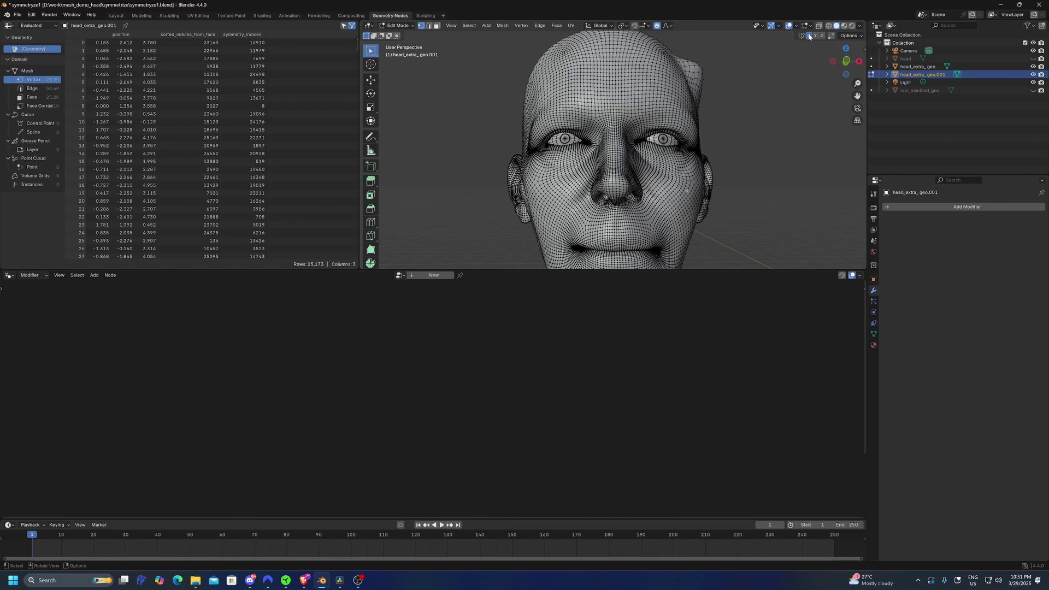
left_click(848, 36)
middle_click_drag(710, 106, 687, 81)
scroll(705, 115, "up", 1)
scroll(688, 80, "down", 1)
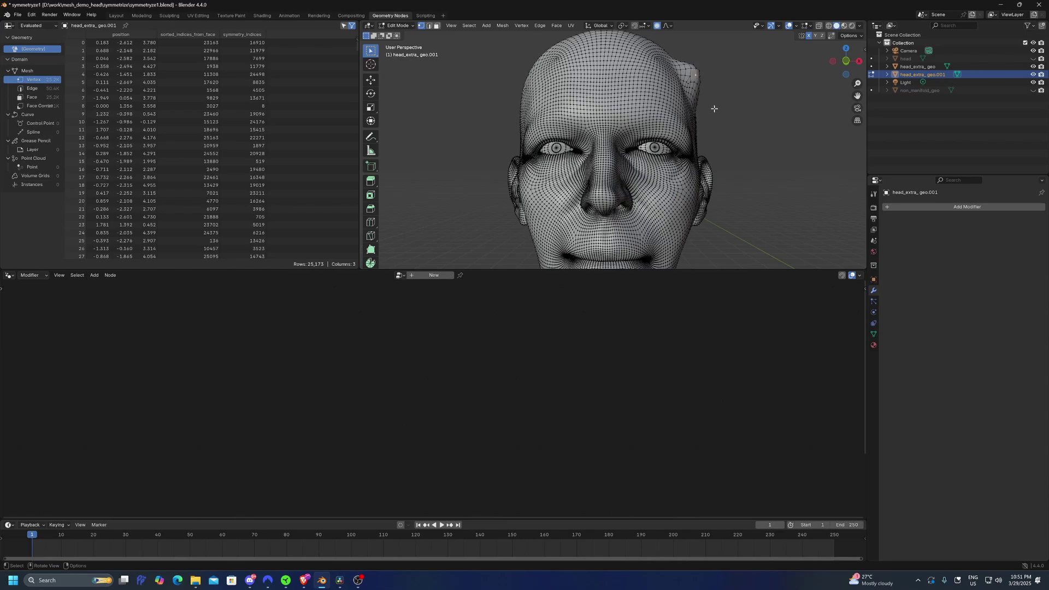
Step: Try moving the temple bump's vertices with X mirroring and proportional editing enabled
key("g")
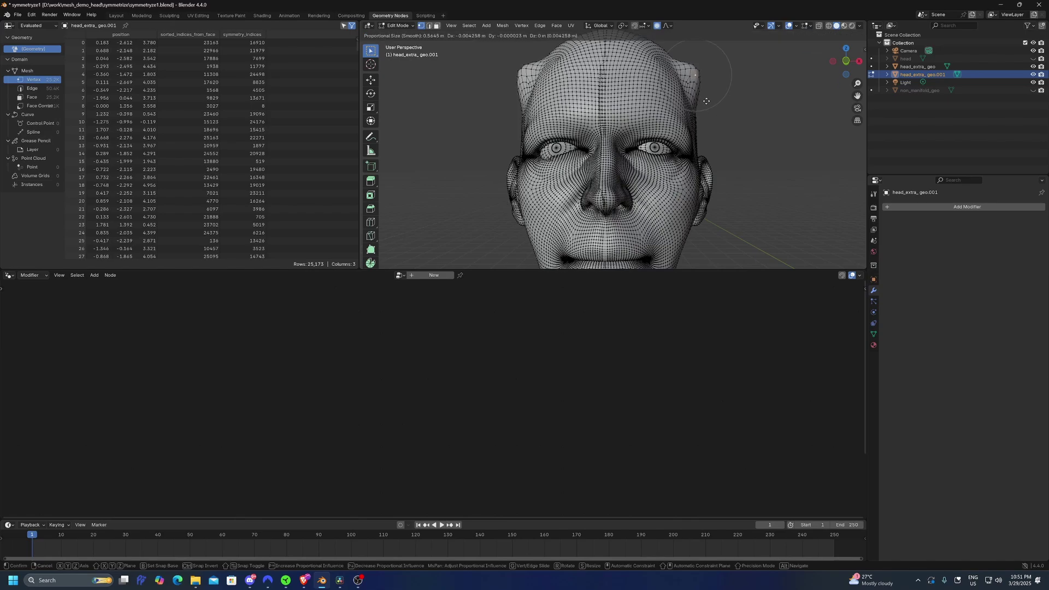
left_click(694, 101)
scroll(694, 102, "down", 2)
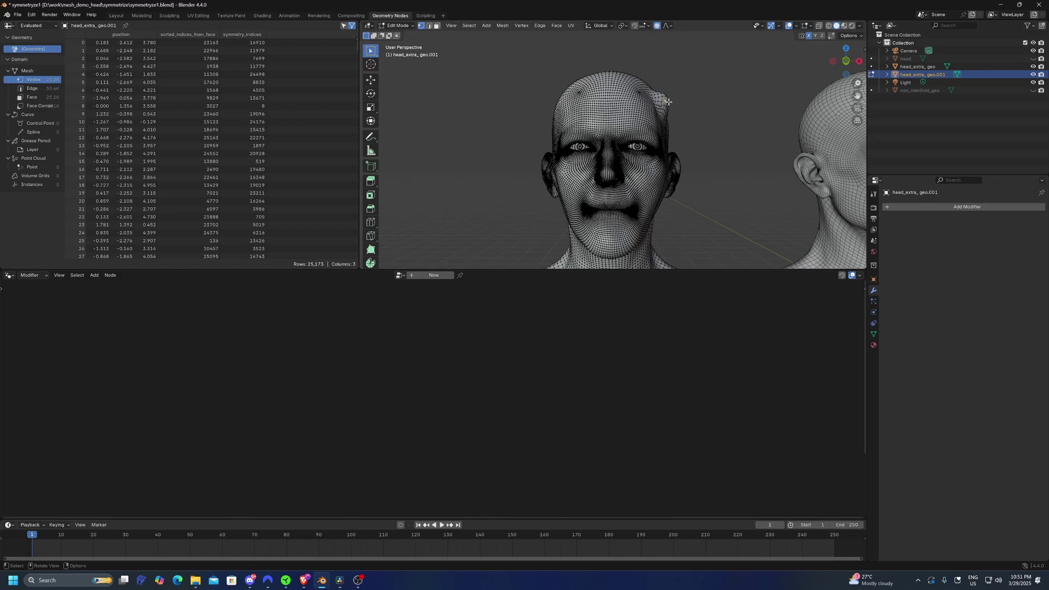
scroll(668, 101, "up", 1)
key("g")
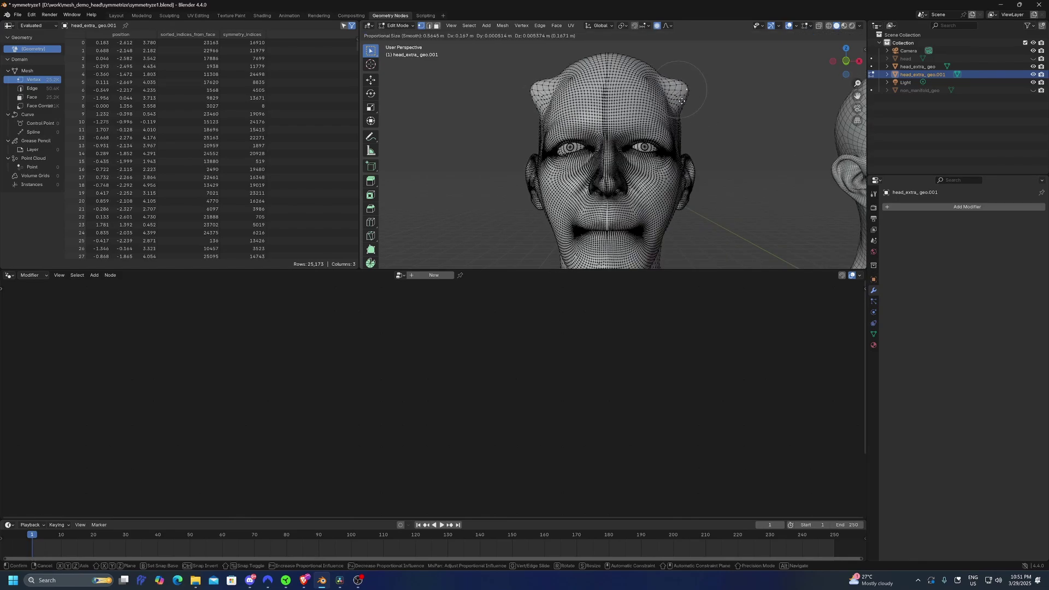
right_click(698, 104)
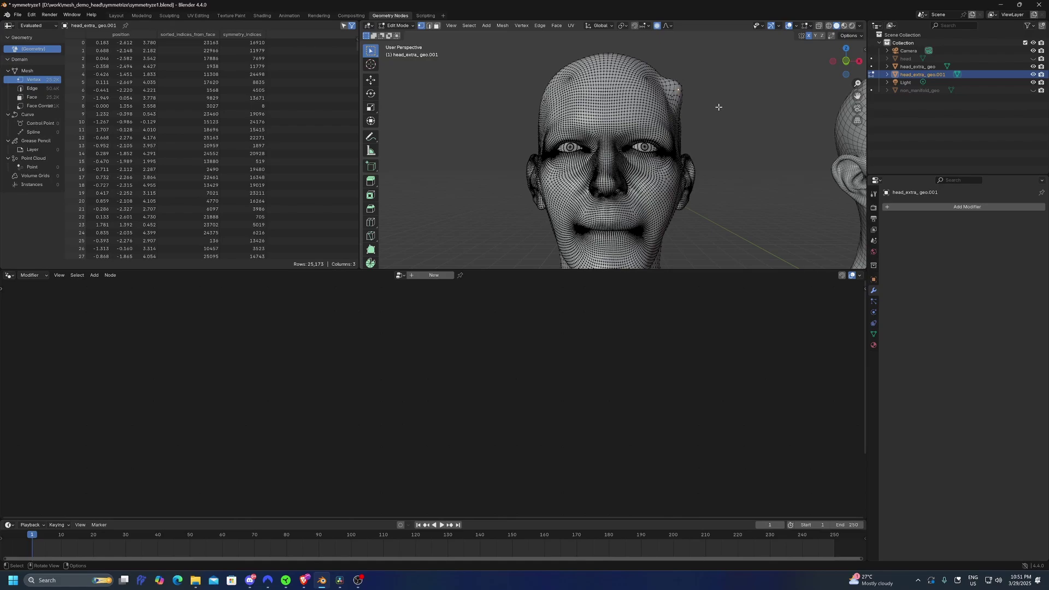
Step: Turn off proportional editing and try moving the temple bump's vertices with X mirroring enabled
left_click(657, 26)
scroll(720, 86, "up", 1)
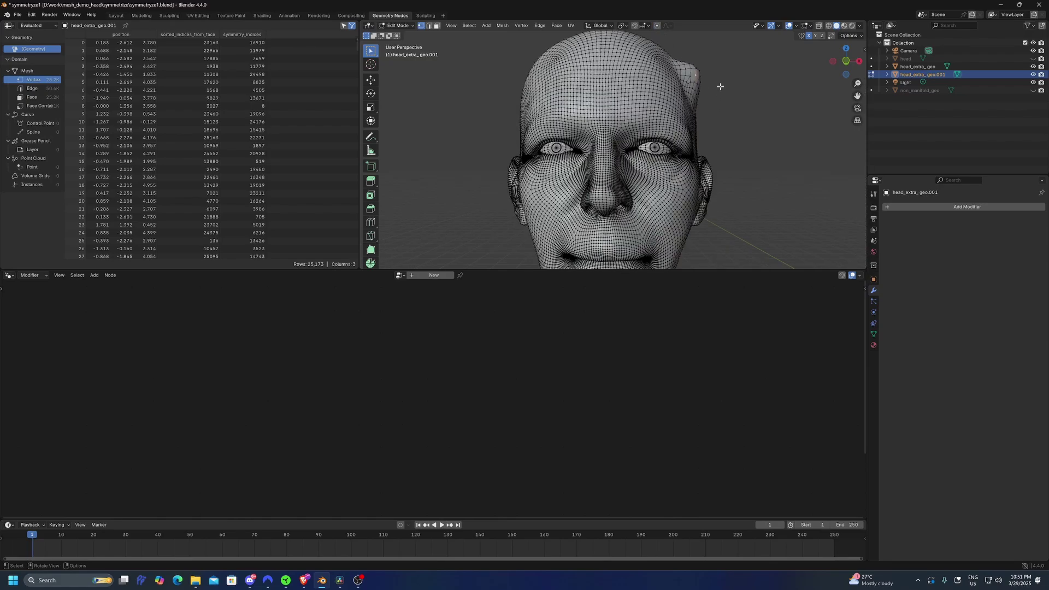
key("g")
left_click(690, 81)
Step: Box-select the cheek vertices below the eye on the same side as the temple bump
scroll(743, 171, "up", 2)
left_click_drag(646, 171, 710, 219)
scroll(710, 218, "down", 3)
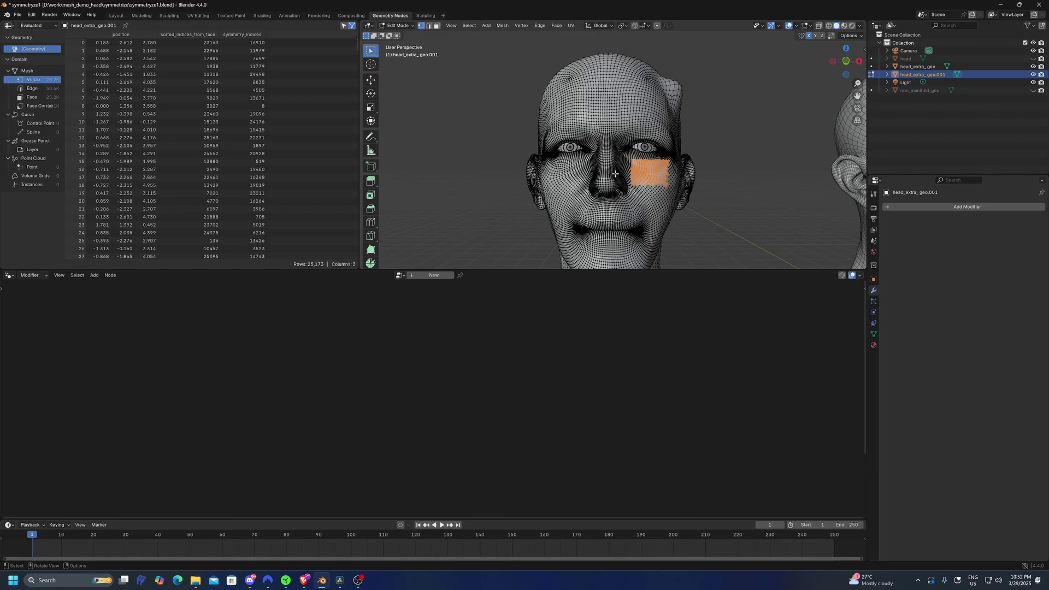
Step: Return the edited head to Object Mode and deselect it
key("Tab")
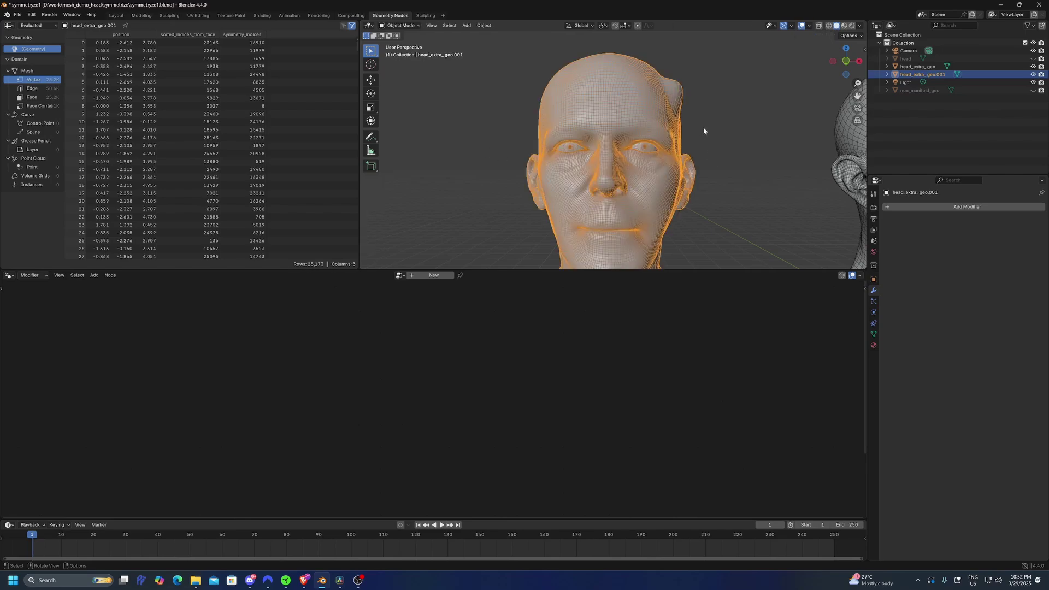
left_click(703, 127)
scroll(685, 156, "down", 3)
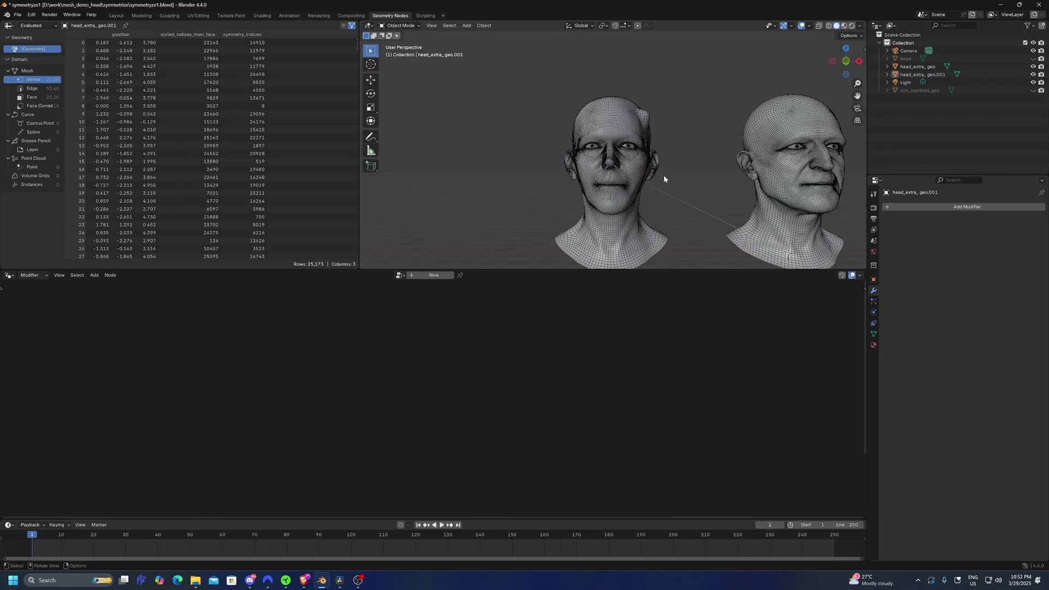
scroll(642, 135, "up", 3)
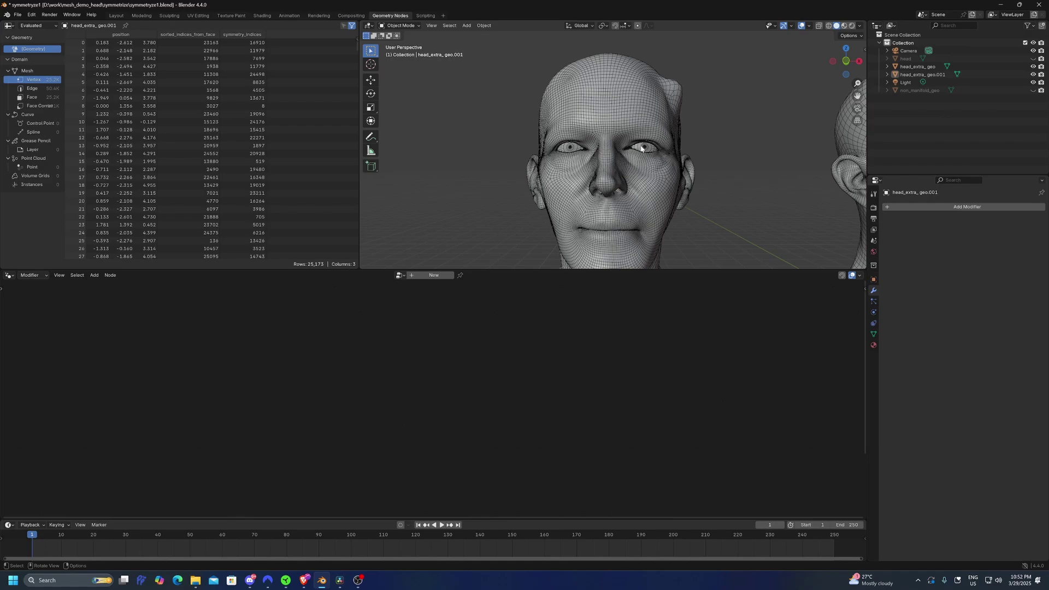
scroll(647, 138, "down", 2)
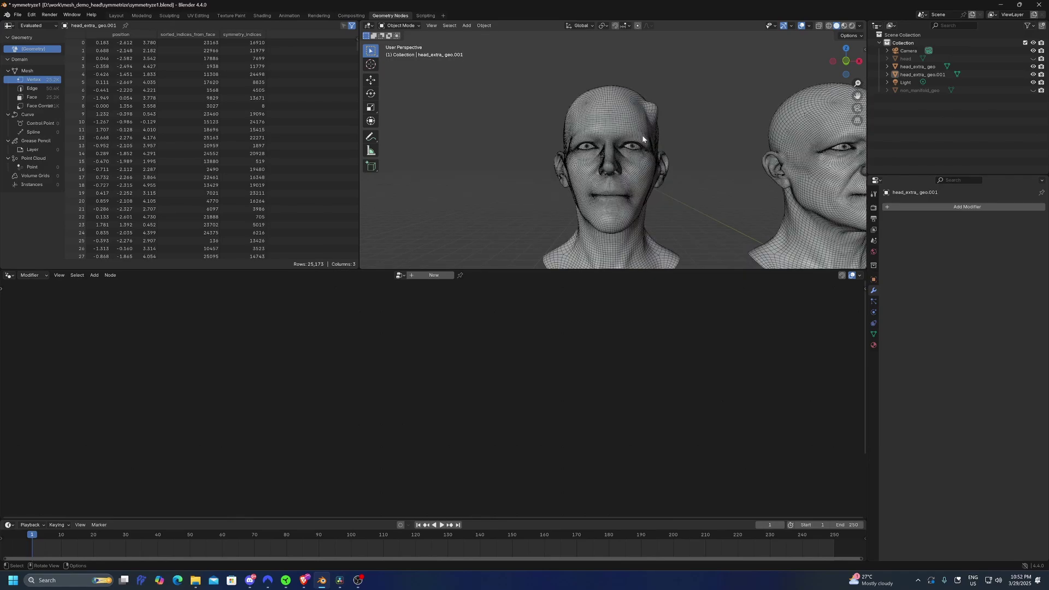
key("Tab")
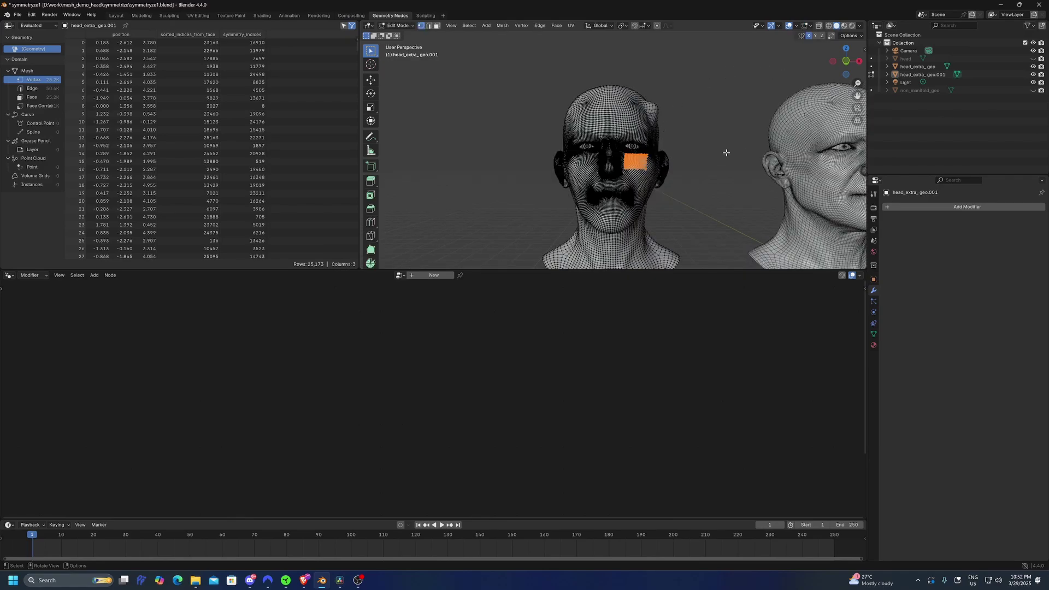
key("Tab")
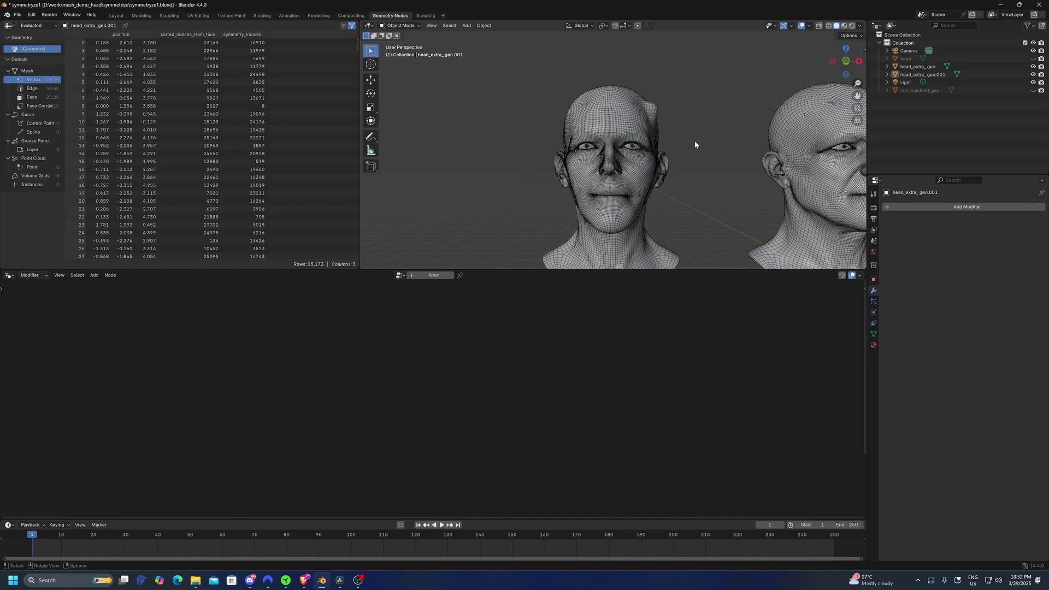
scroll(694, 144, "down", 1)
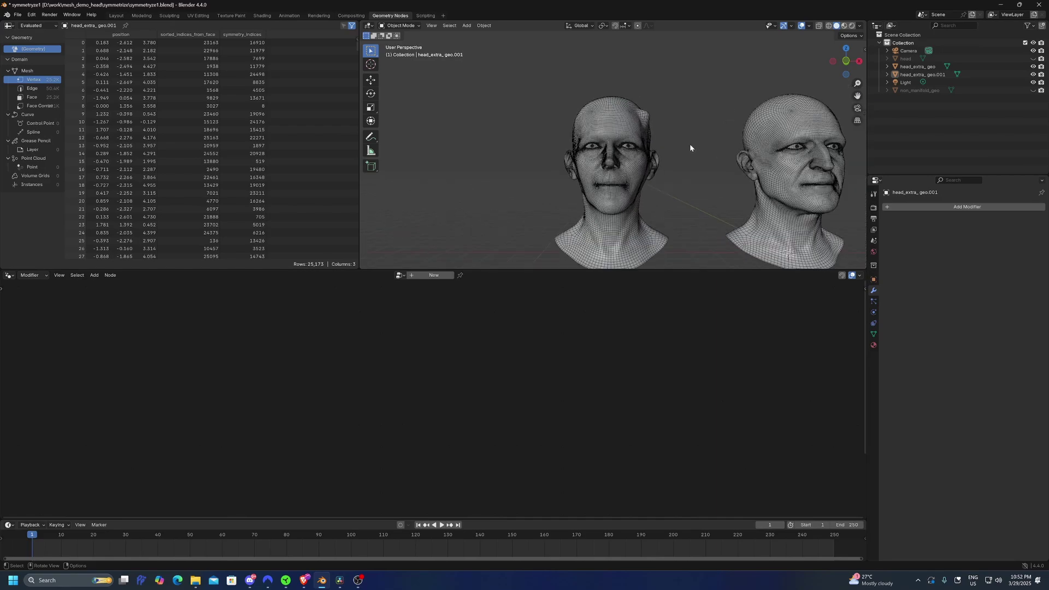